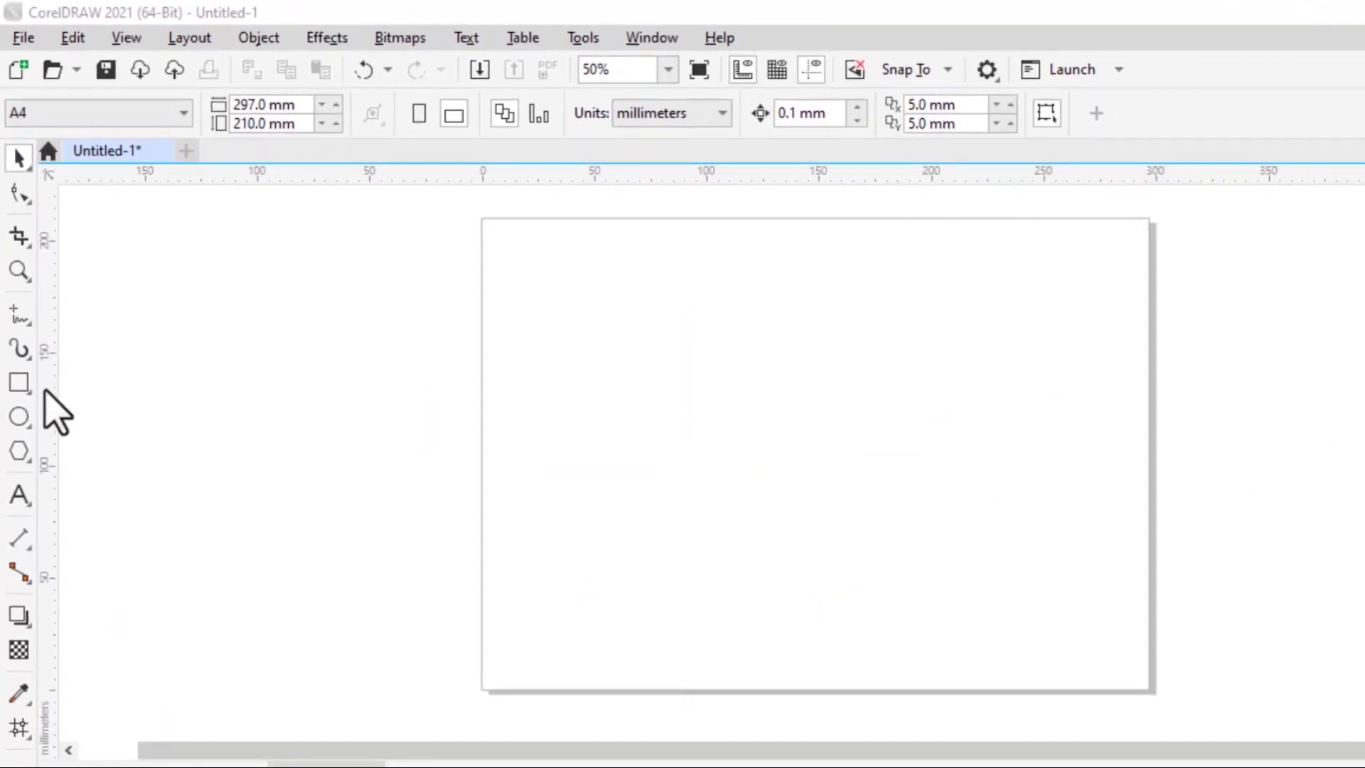
Draw a square about 122 mm on each side and move it near the centre of the page
{"action": "left_click", "coordinate": [19, 384]}
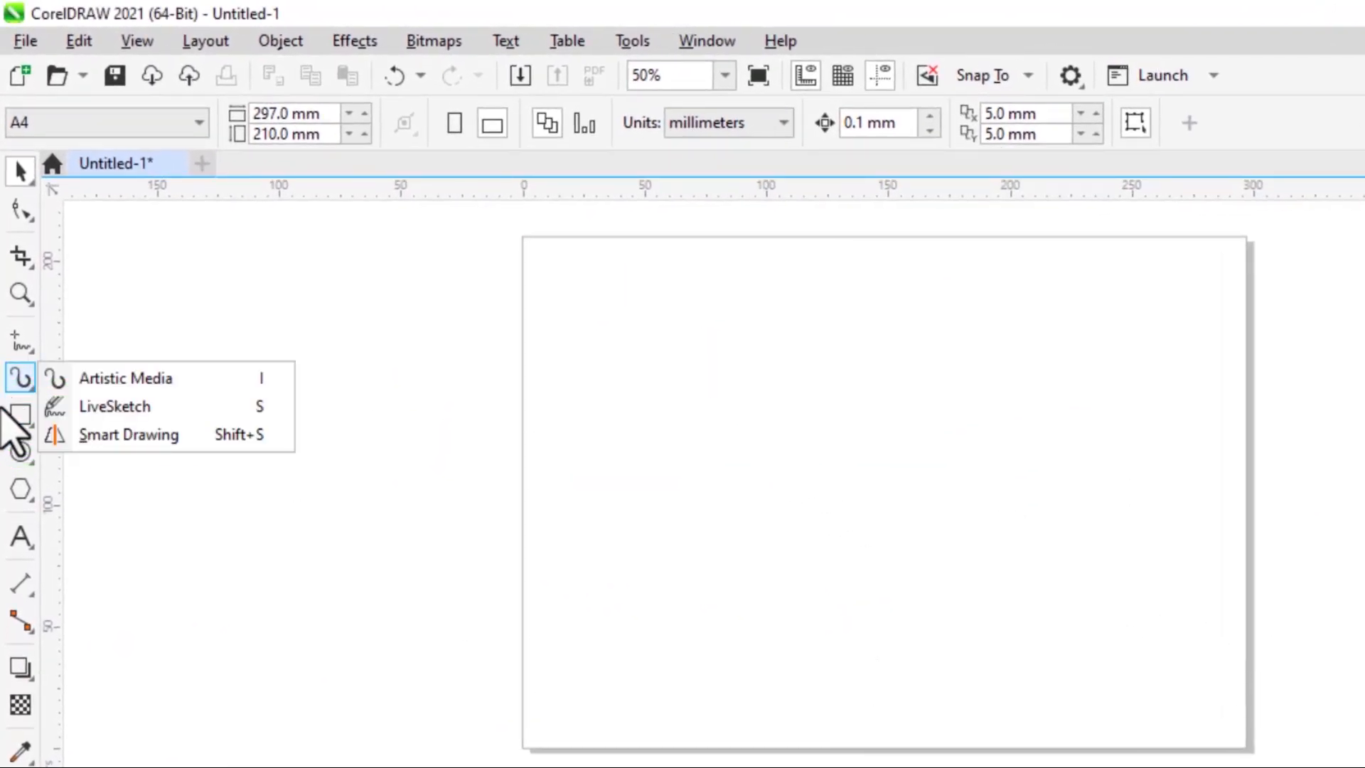
{"action": "left_click", "coordinate": [20, 413]}
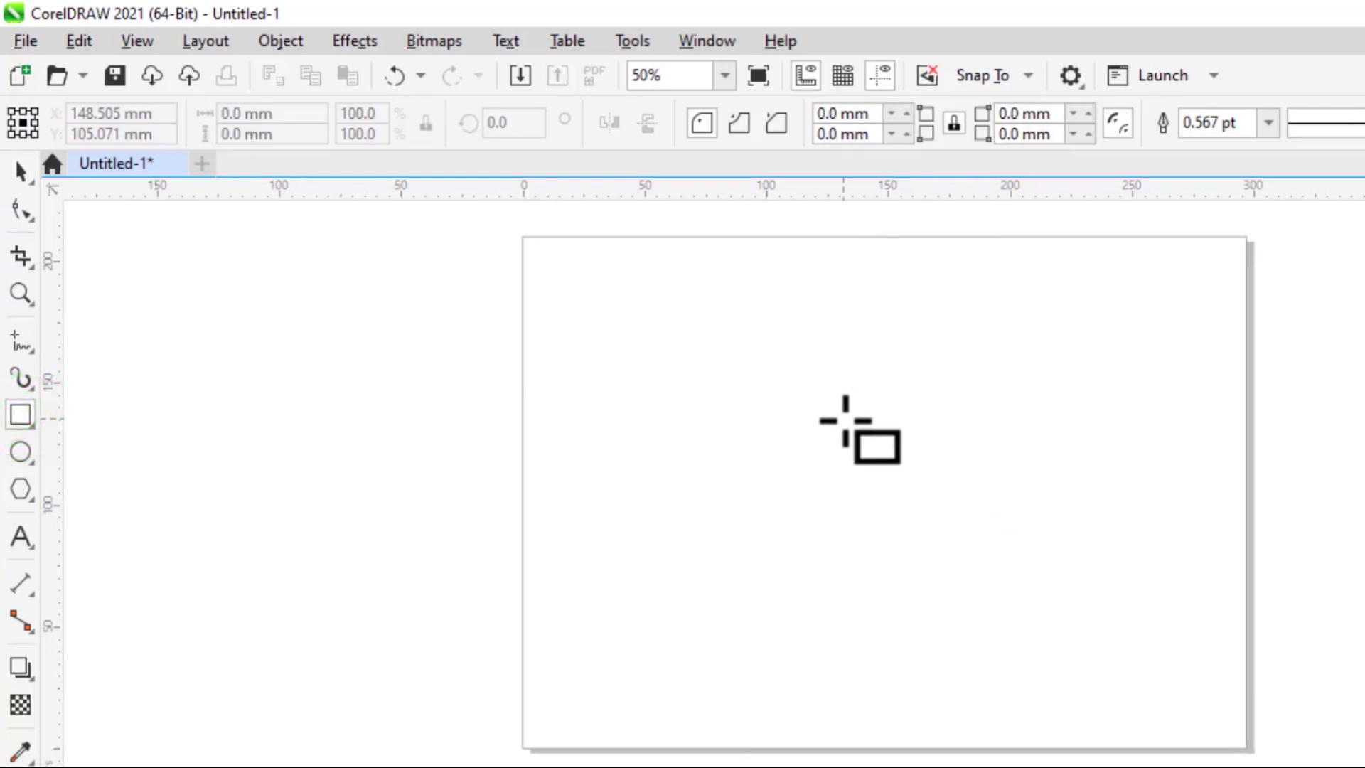
{"action": "left_click_drag", "start_coordinate": [766, 413], "coordinate": [997, 479]}
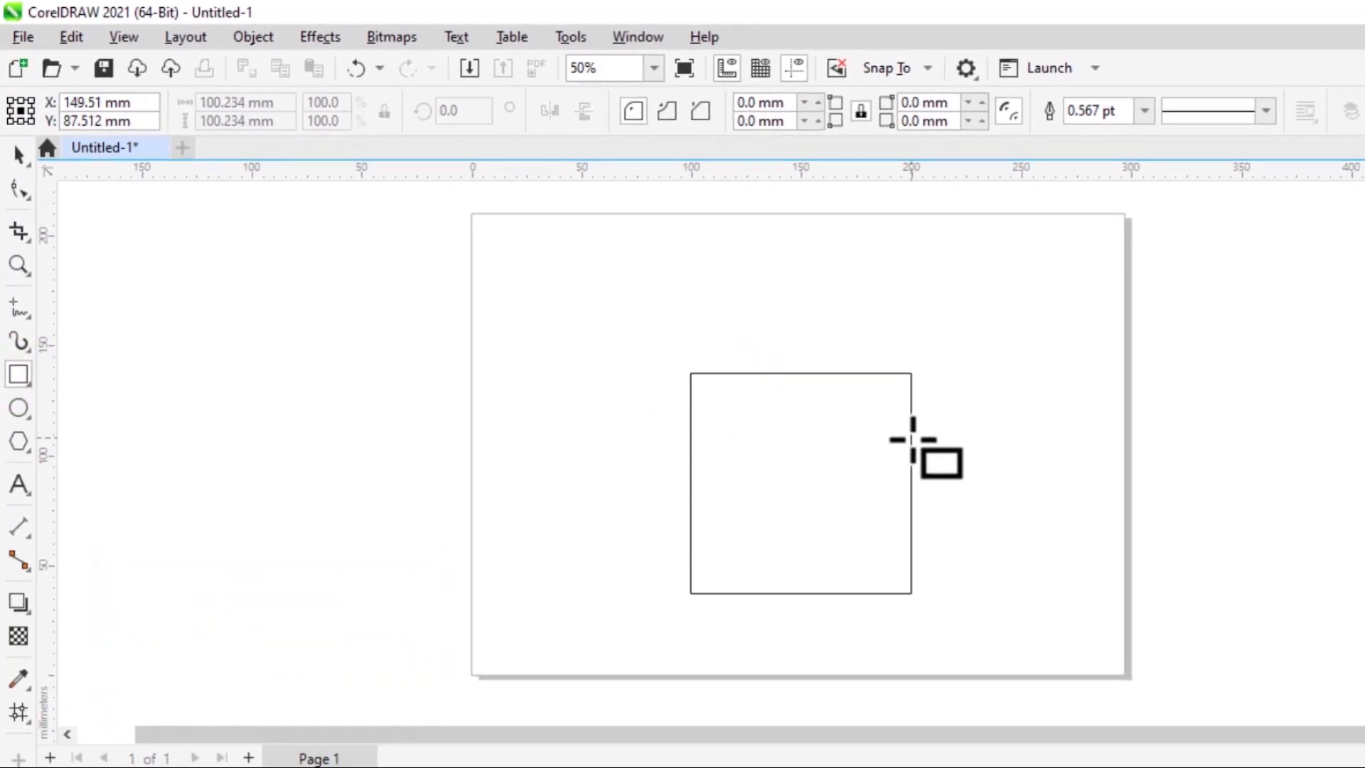
{"action": "left_click_drag", "start_coordinate": [912, 439], "coordinate": [912, 439]}
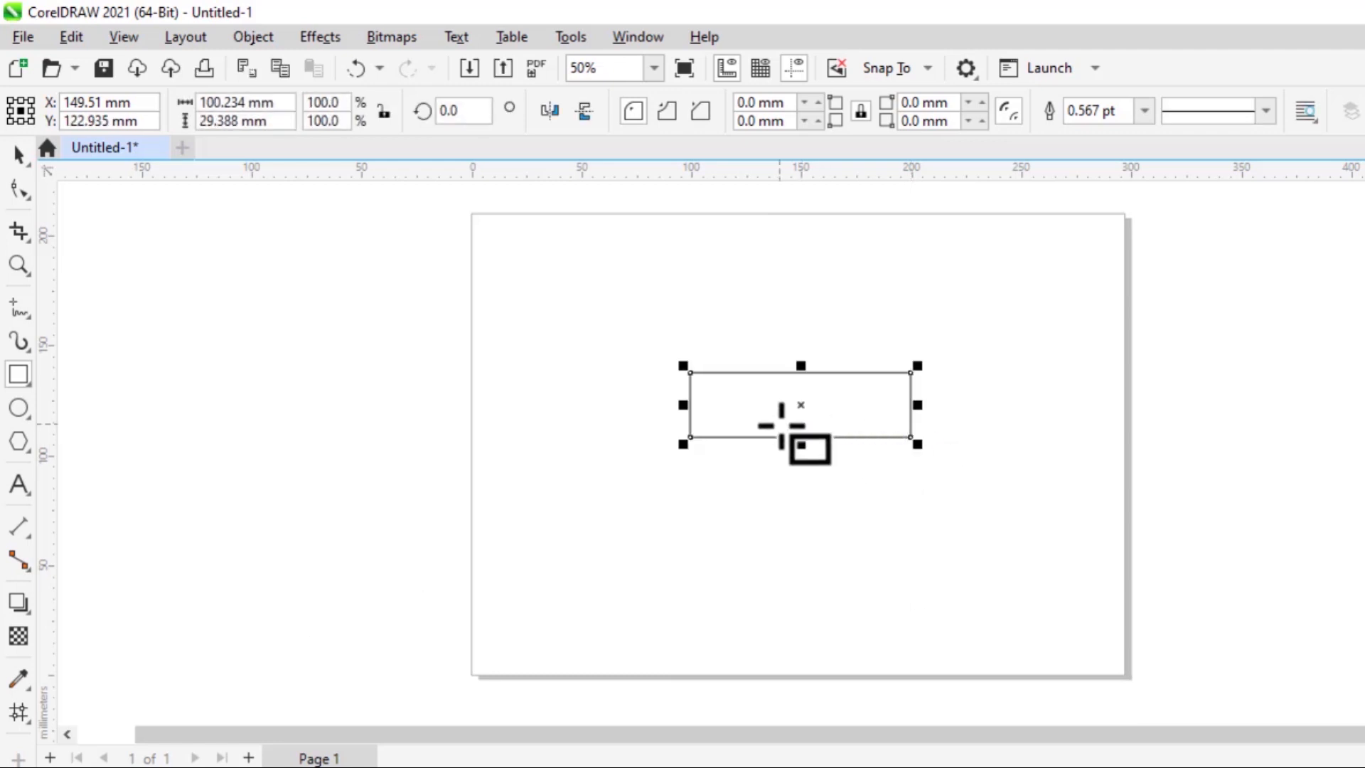
{"action": "key", "text": "ctrl+z"}
{"action": "left_click_drag", "start_coordinate": [702, 347], "coordinate": [969, 489]}
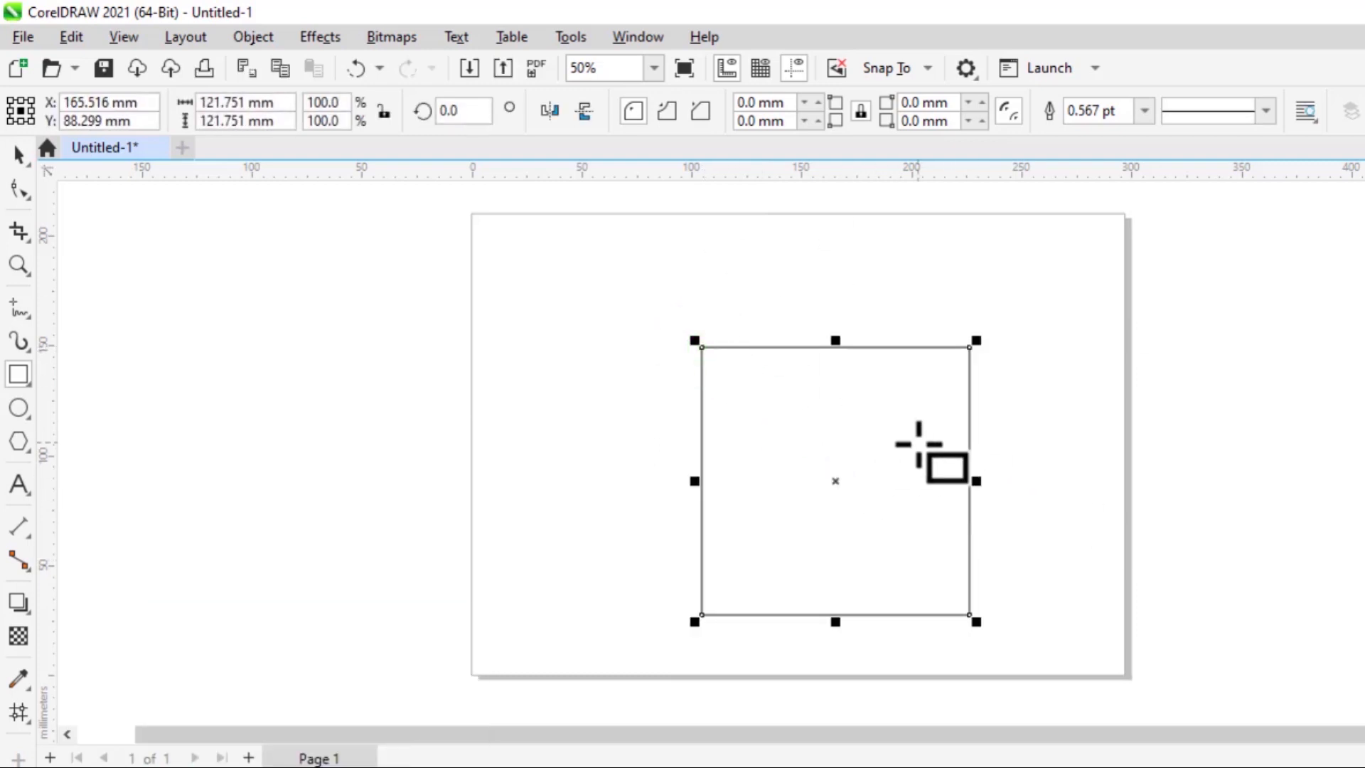
{"action": "left_click_drag", "start_coordinate": [835, 478], "coordinate": [780, 438]}
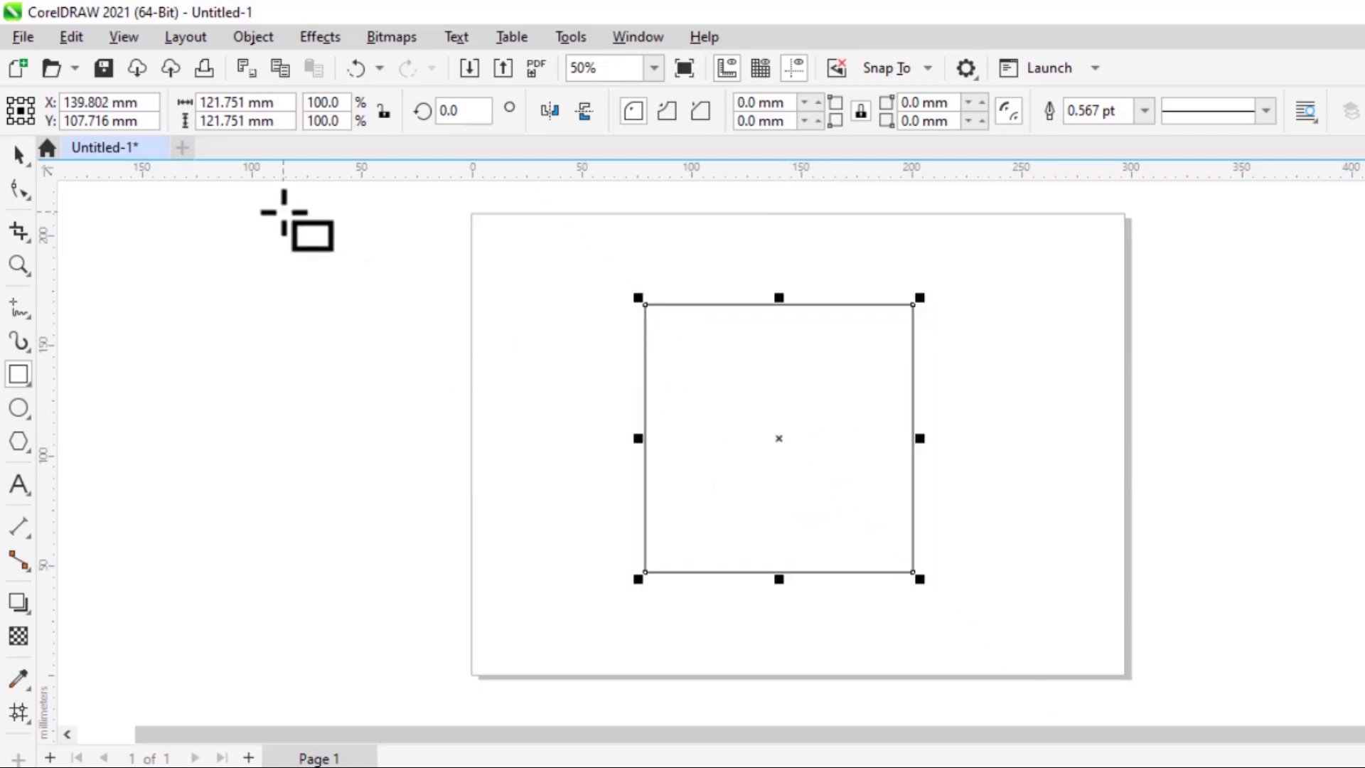
Round all four corners of the square to a radius of about 32.5 mm with the Shape tool
{"action": "left_click", "coordinate": [16, 147]}
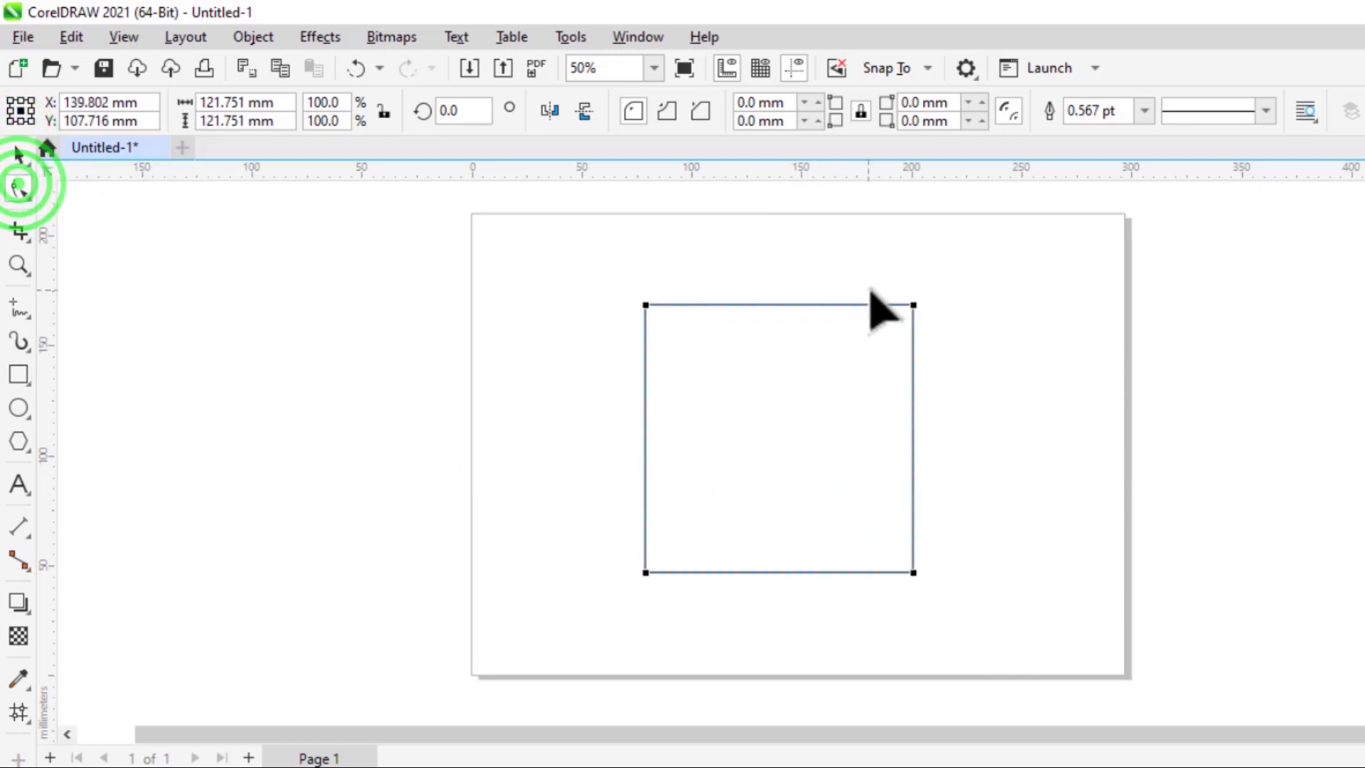
{"action": "left_click_drag", "start_coordinate": [913, 305], "coordinate": [872, 334]}
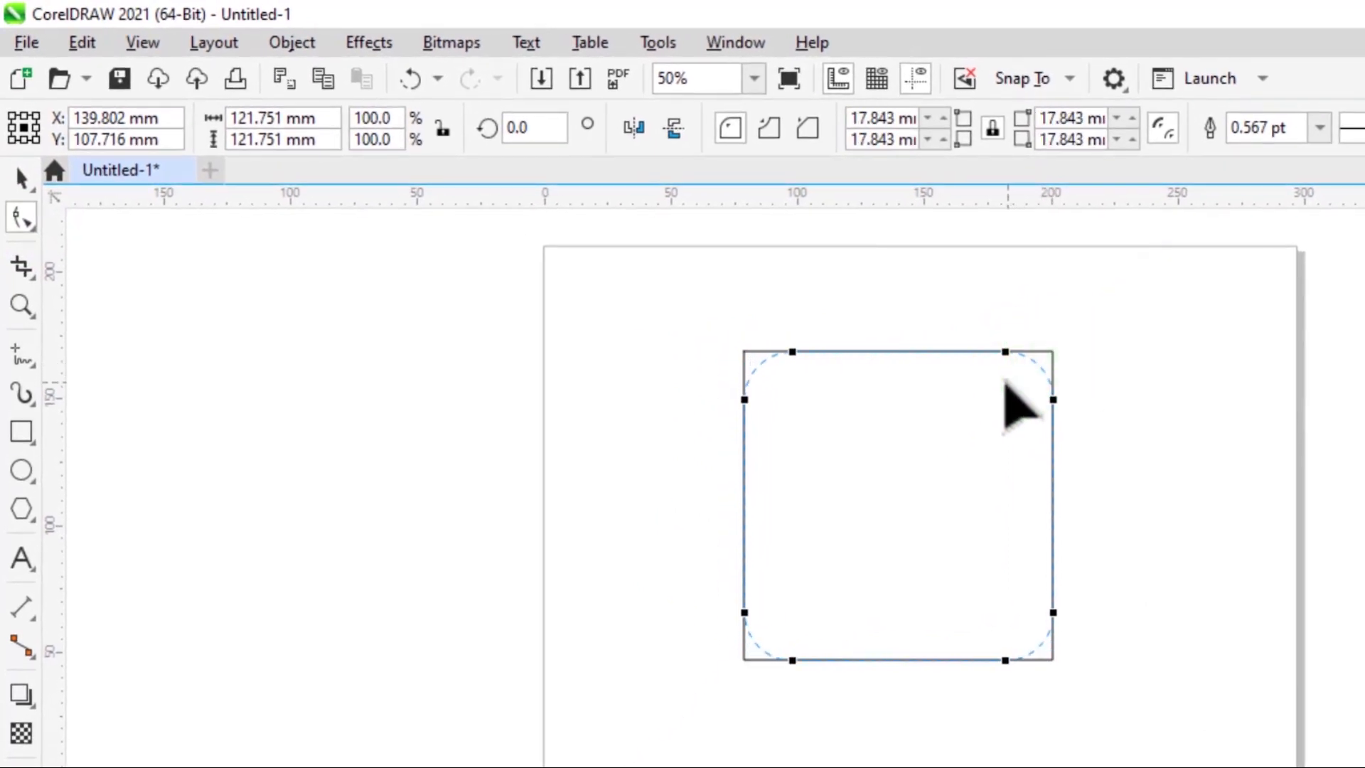
{"action": "left_click_drag", "start_coordinate": [1004, 382], "coordinate": [969, 413]}
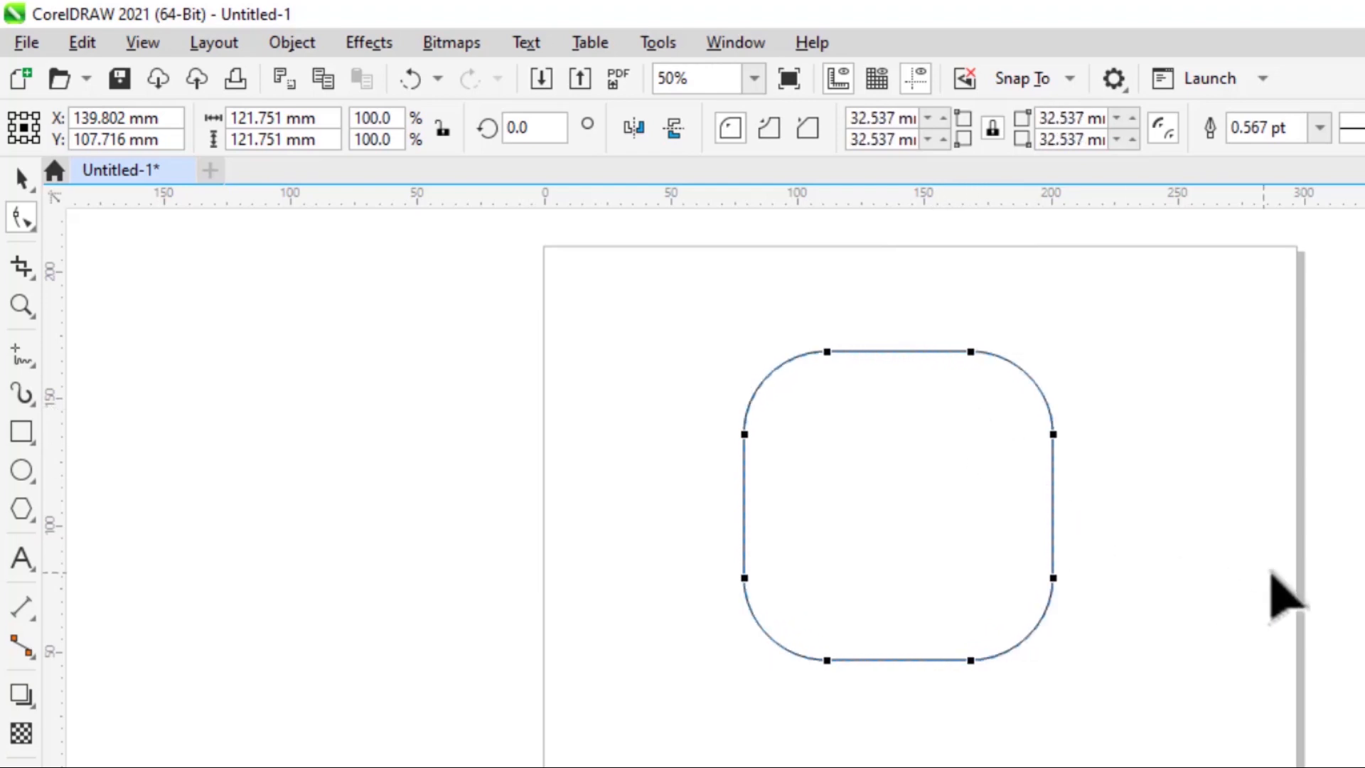
{"action": "left_click", "coordinate": [711, 347]}
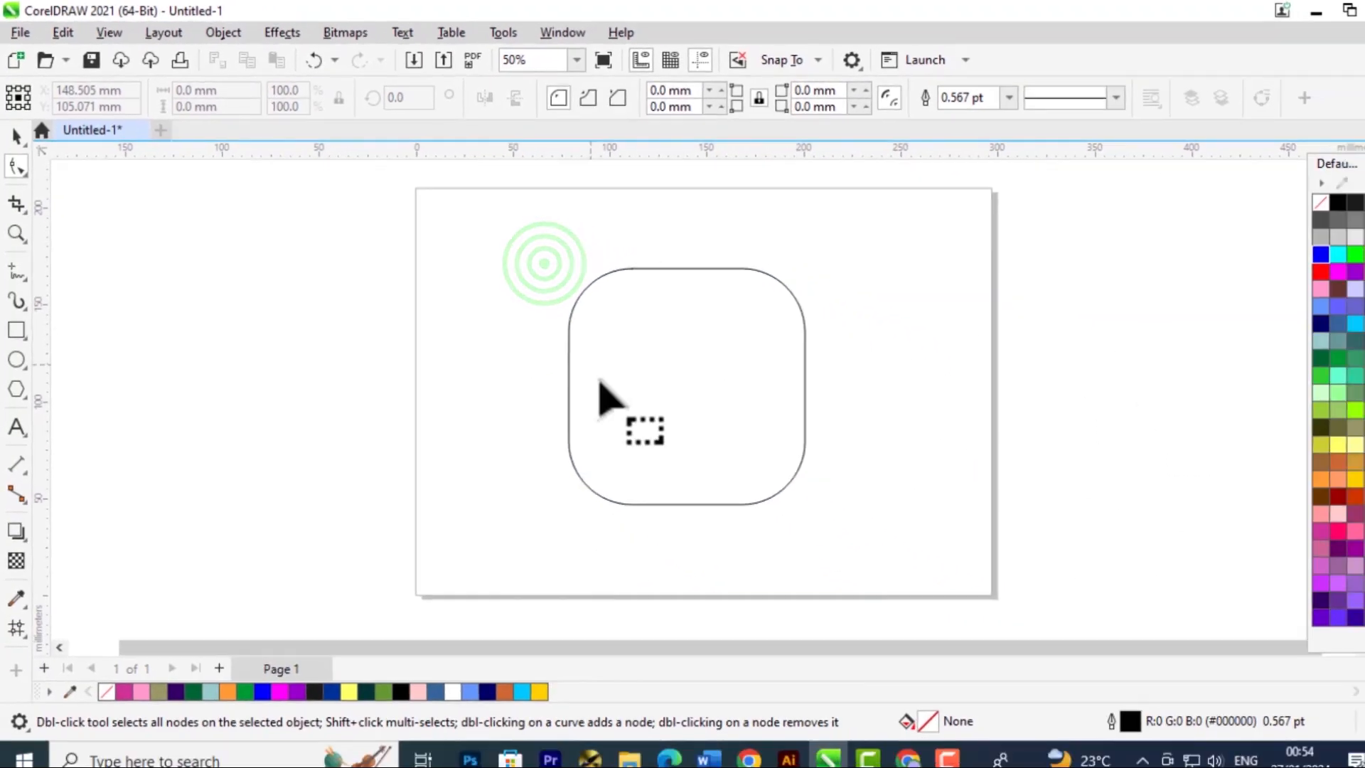
Apply a Mesh Fill to the rounded square and add a mesh intersection in its upper-left part
{"action": "left_click", "coordinate": [14, 133]}
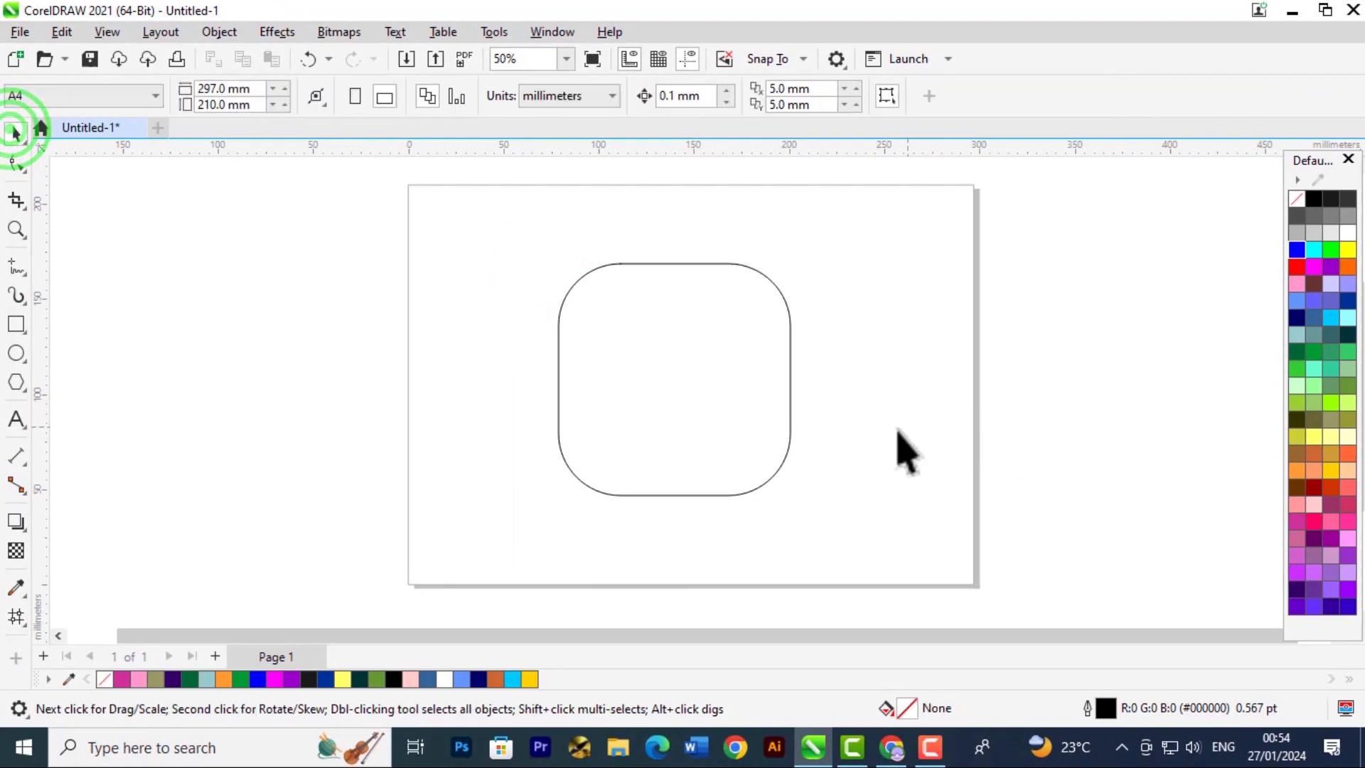
{"action": "left_click", "coordinate": [777, 440]}
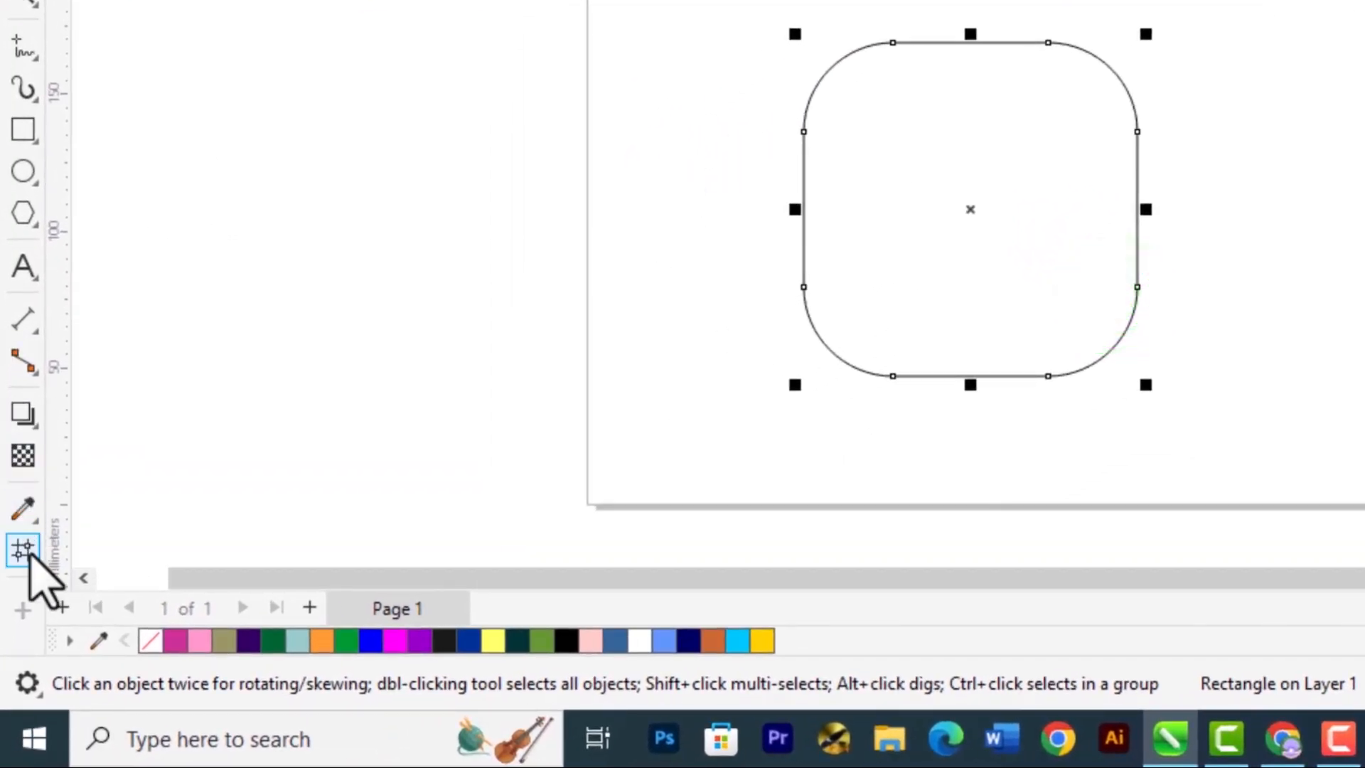
{"action": "left_click", "coordinate": [22, 551]}
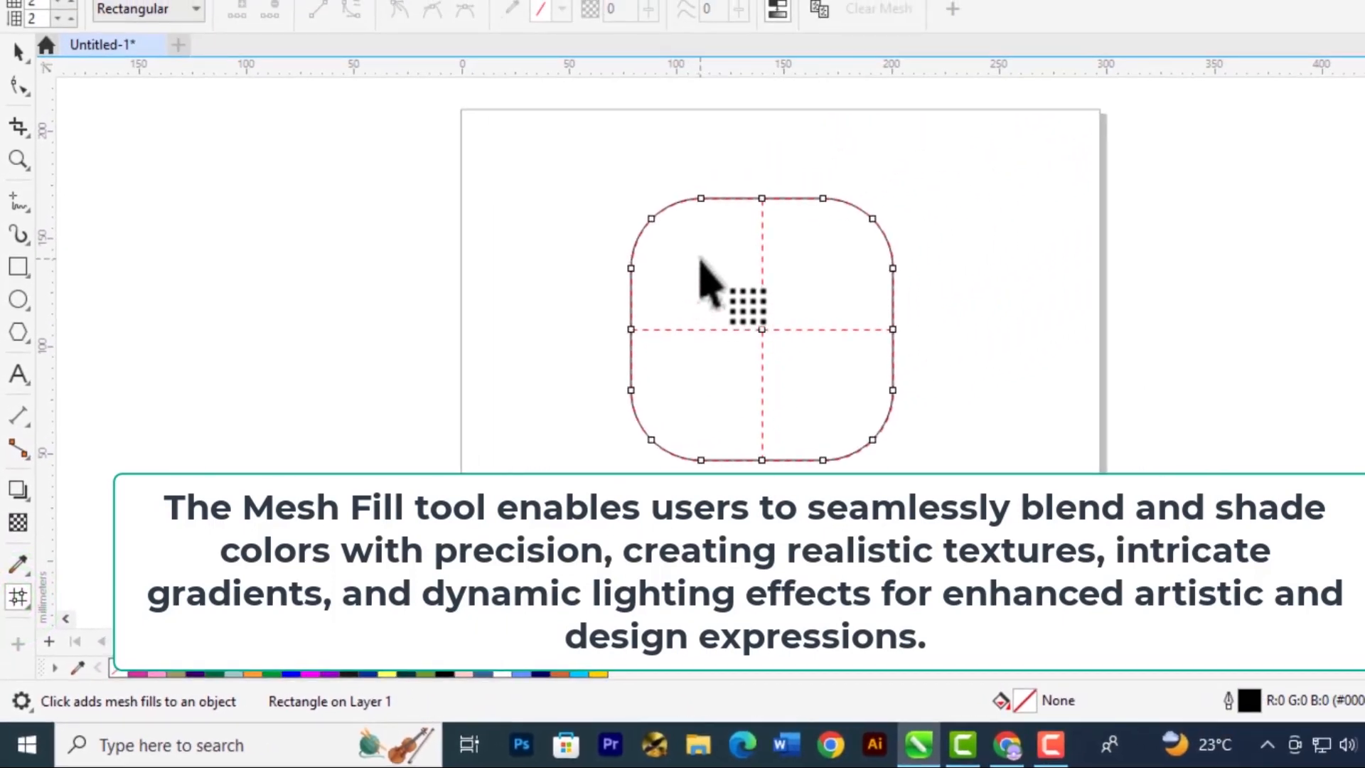
{"action": "left_click", "coordinate": [700, 246]}
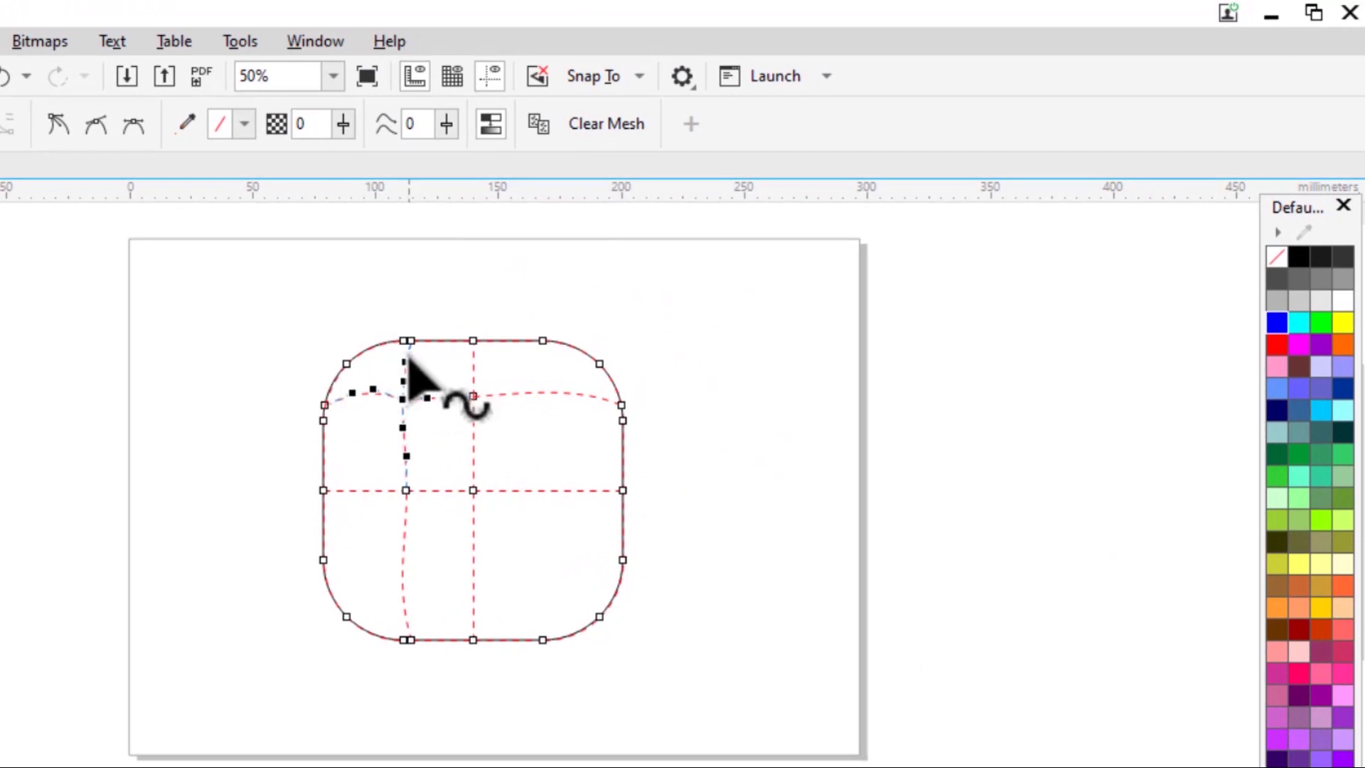
Colour the mesh nodes and patch at the rounded square's upper-left corner blue
{"action": "left_click_drag", "start_coordinate": [438, 362], "coordinate": [325, 421]}
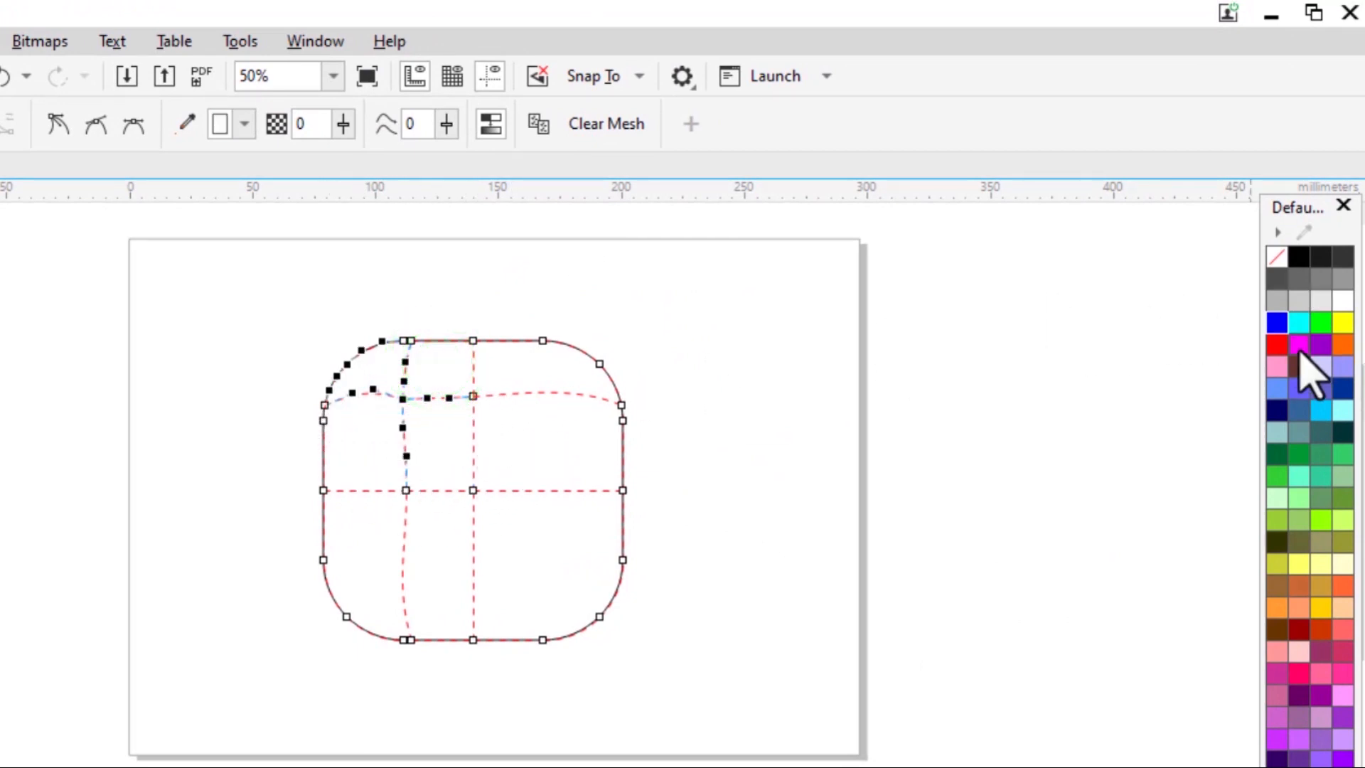
{"action": "left_click", "coordinate": [1278, 324]}
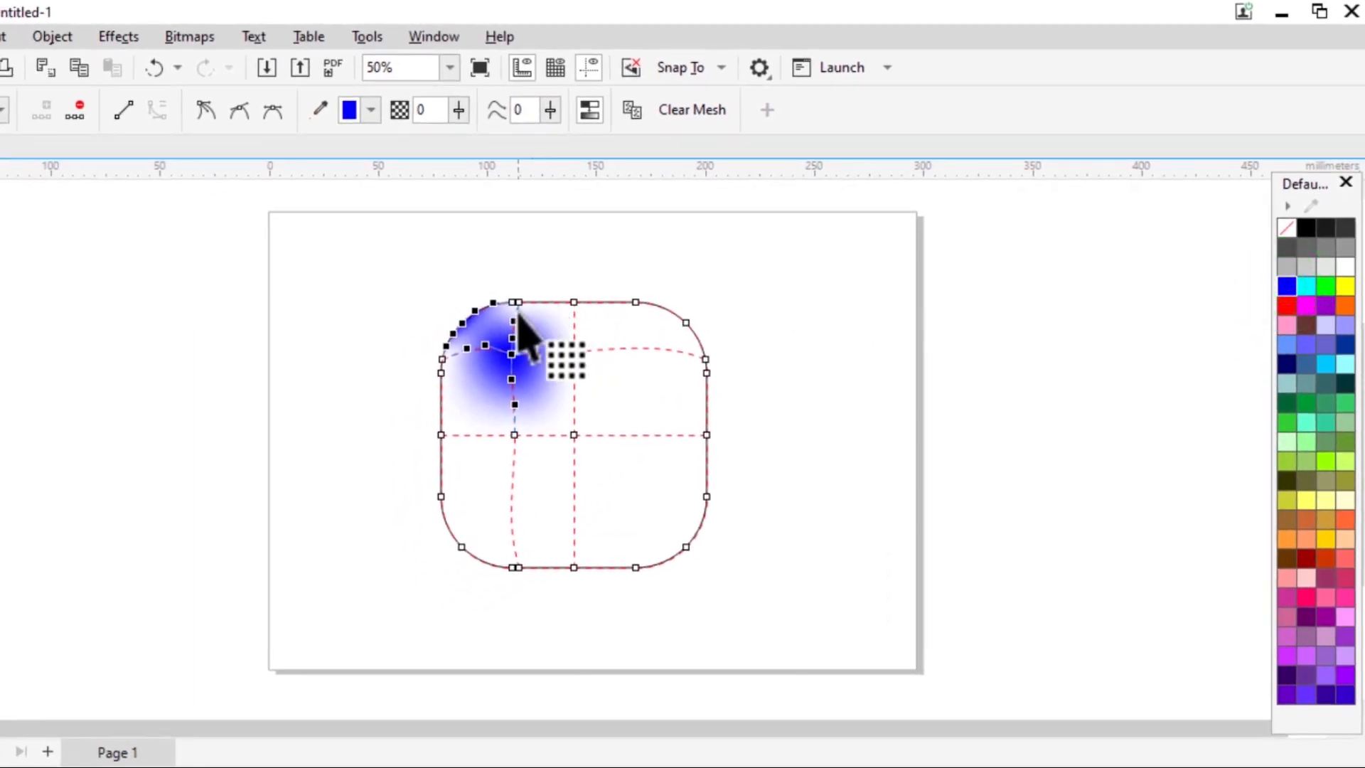
{"action": "left_click", "coordinate": [380, 364]}
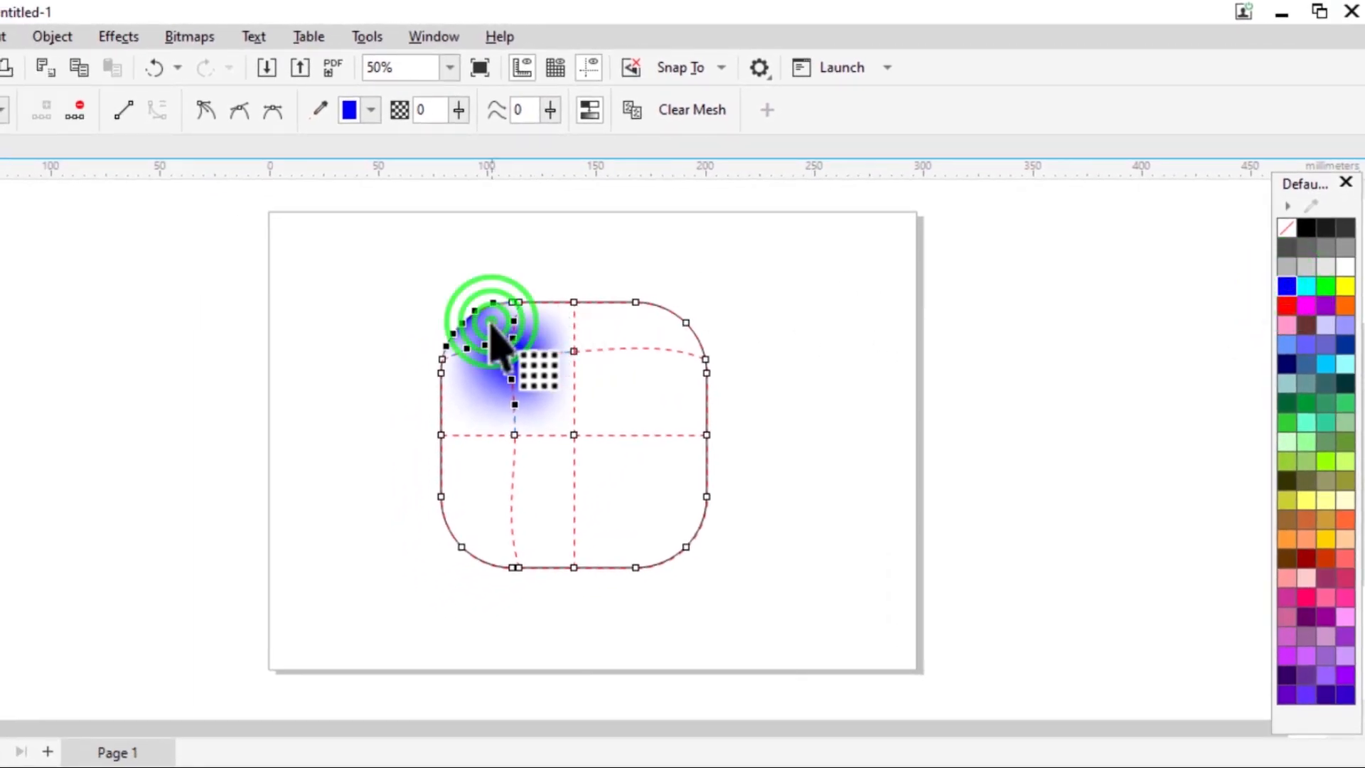
{"action": "left_click", "coordinate": [1287, 287]}
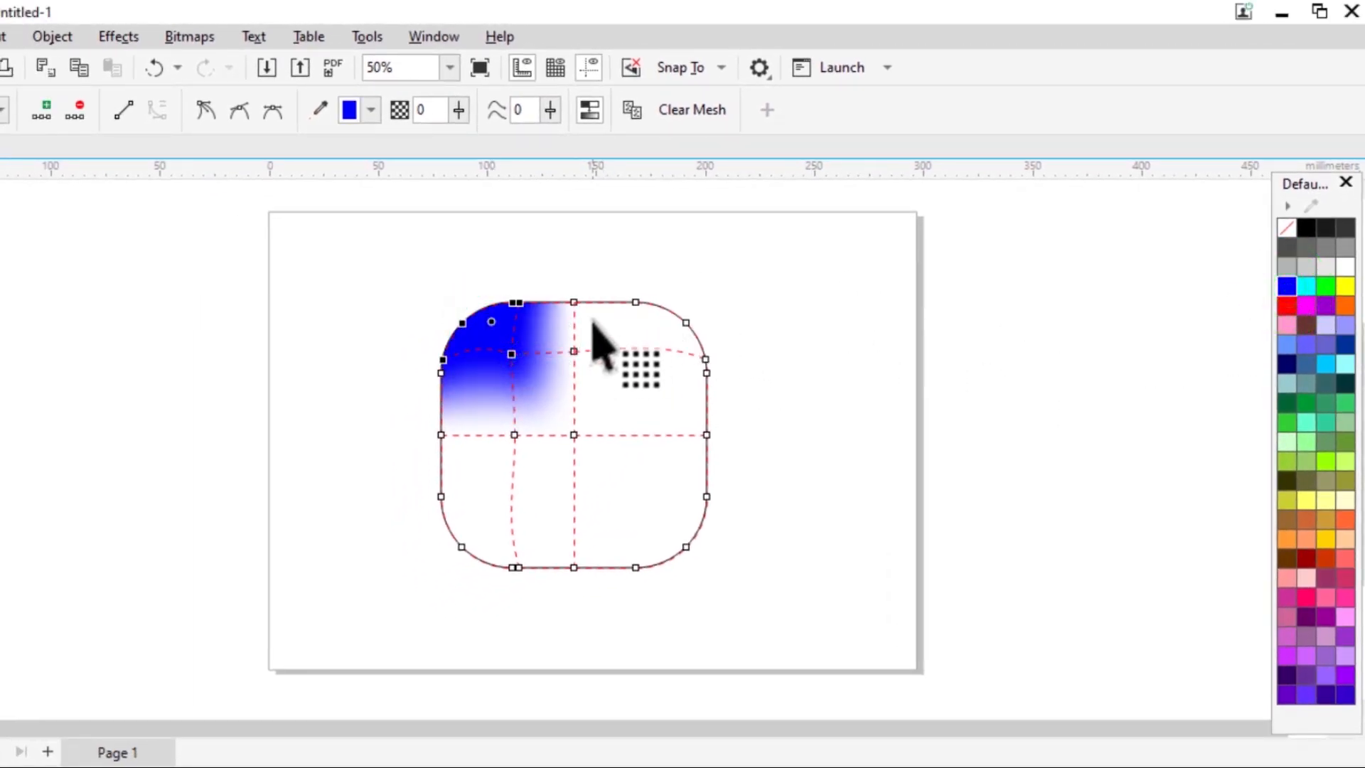
Colour the mesh nodes in the shape's upper-right part magenta and the top-centre patch blue
{"action": "mouse_move", "coordinate": [601, 314]}
{"action": "left_mouse_down"}
{"action": "mouse_move", "coordinate": [701, 404]}
{"action": "mouse_move", "coordinate": [670, 412]}
{"action": "mouse_move", "coordinate": [629, 383]}
{"action": "mouse_move", "coordinate": [643, 399]}
{"action": "left_mouse_up"}
{"action": "left_click_drag", "start_coordinate": [564, 310], "coordinate": [761, 471]}
{"action": "left_click", "coordinate": [1306, 305]}
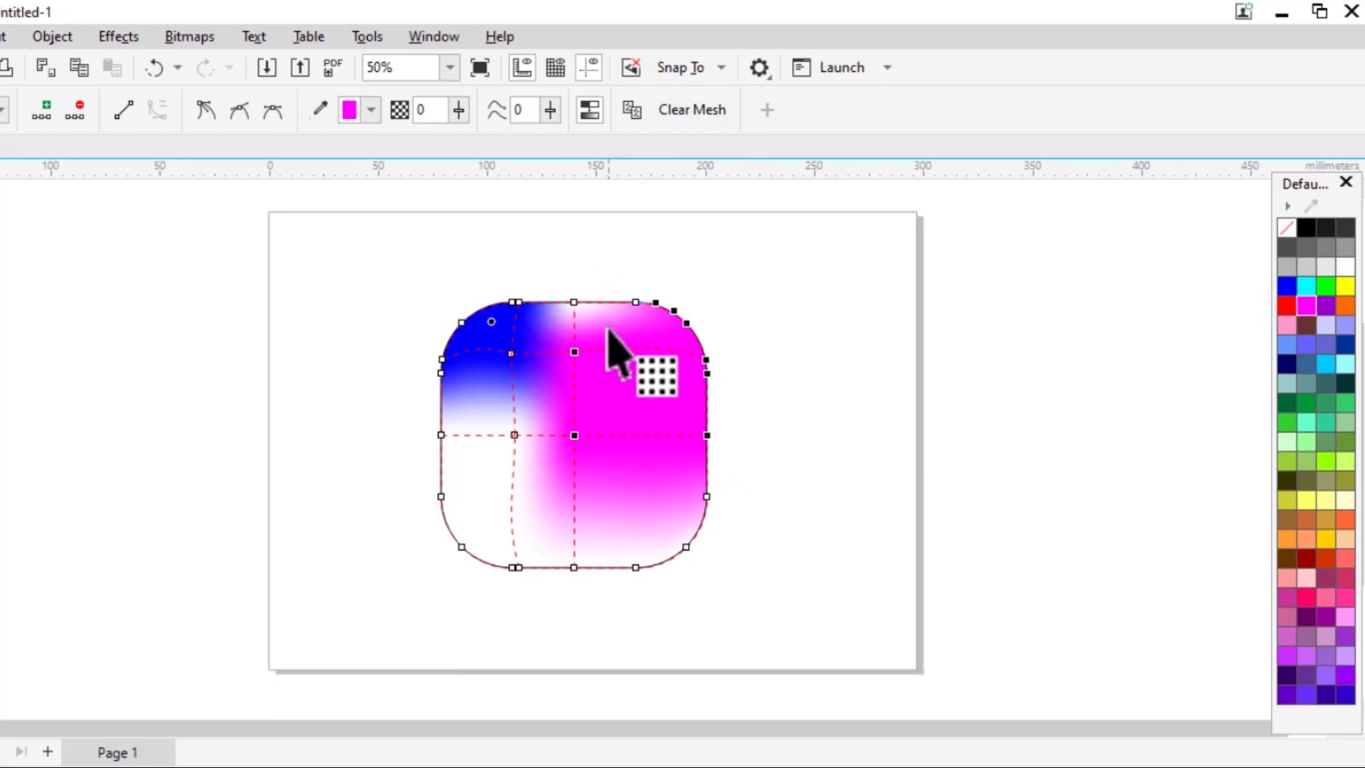
{"action": "left_click", "coordinate": [565, 308]}
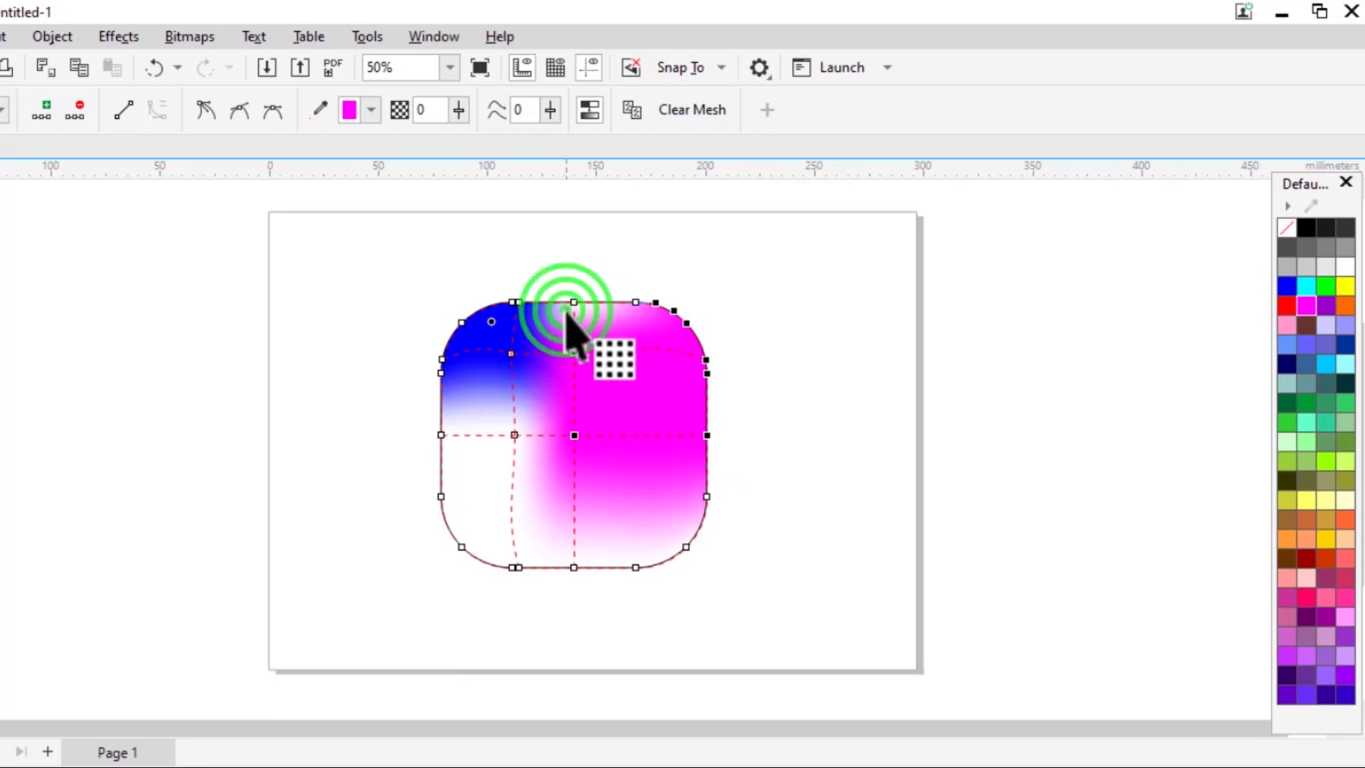
{"action": "left_click", "coordinate": [1287, 287]}
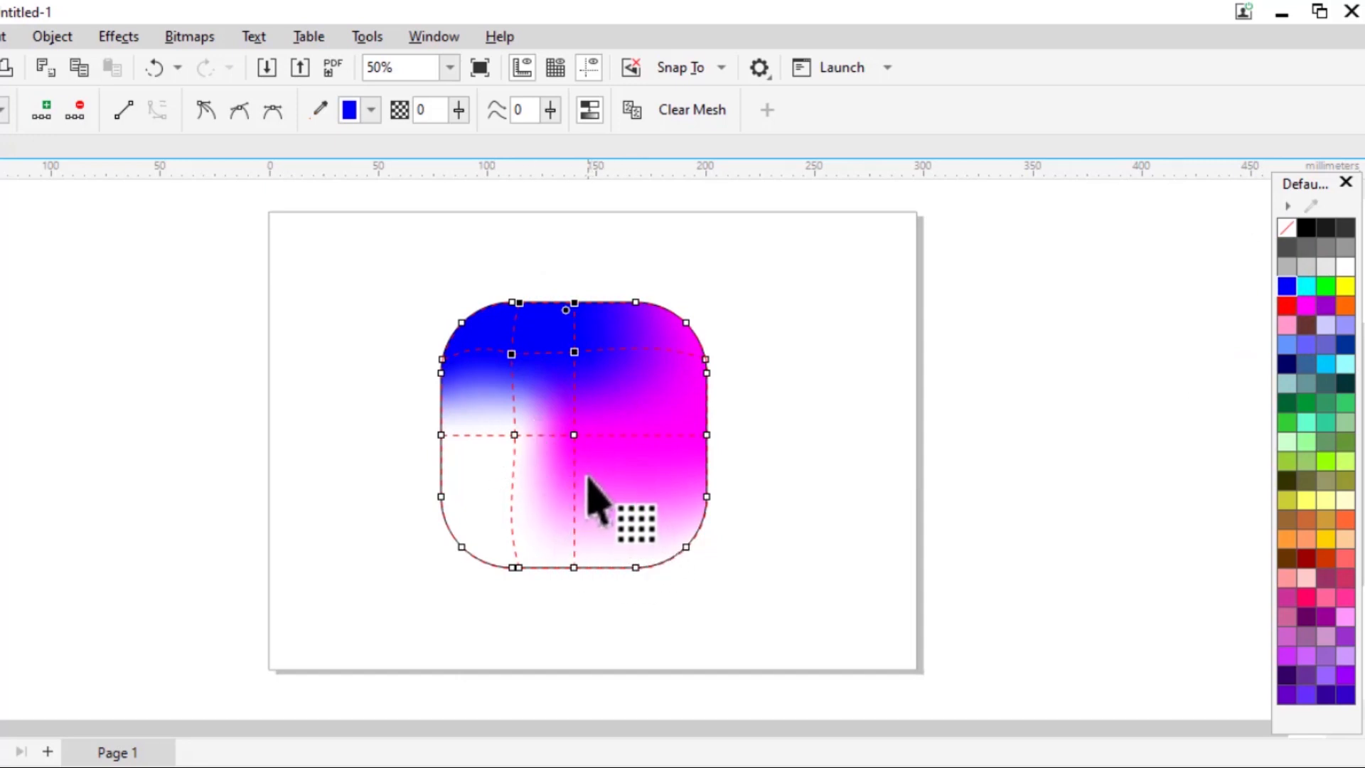
Colour the mesh nodes along the shape's lower-right corner orange, keeping the magenta nodes above them
{"action": "left_click_drag", "start_coordinate": [558, 471], "coordinate": [775, 591]}
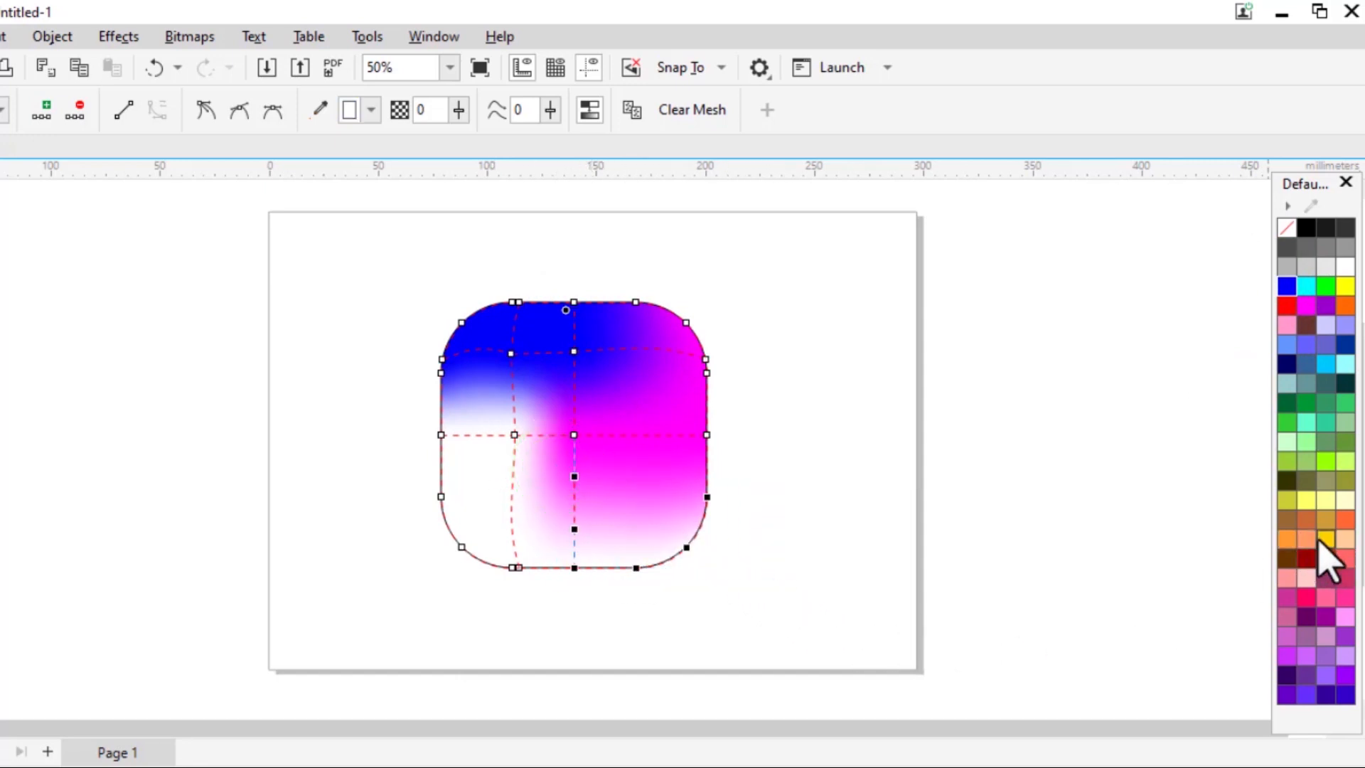
{"action": "left_click", "coordinate": [1291, 540]}
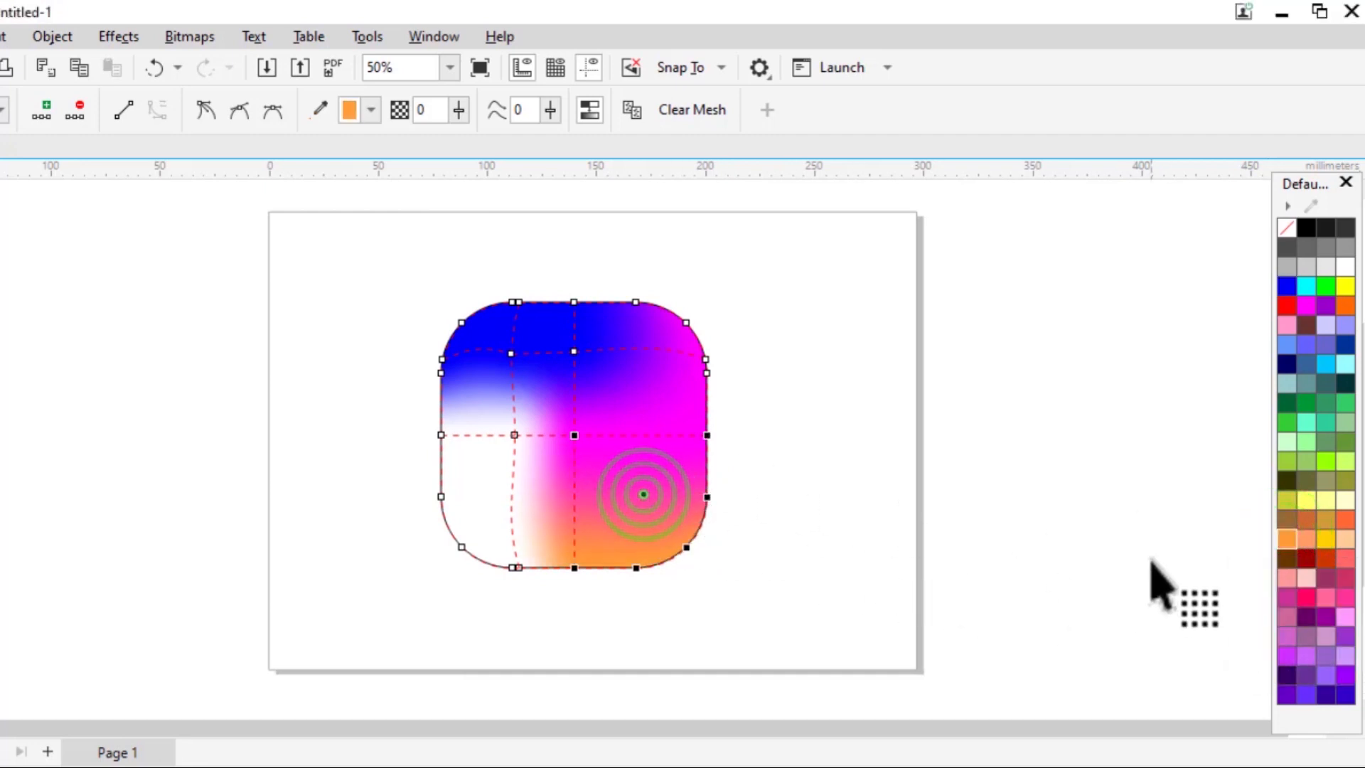
{"action": "left_click", "coordinate": [1287, 537]}
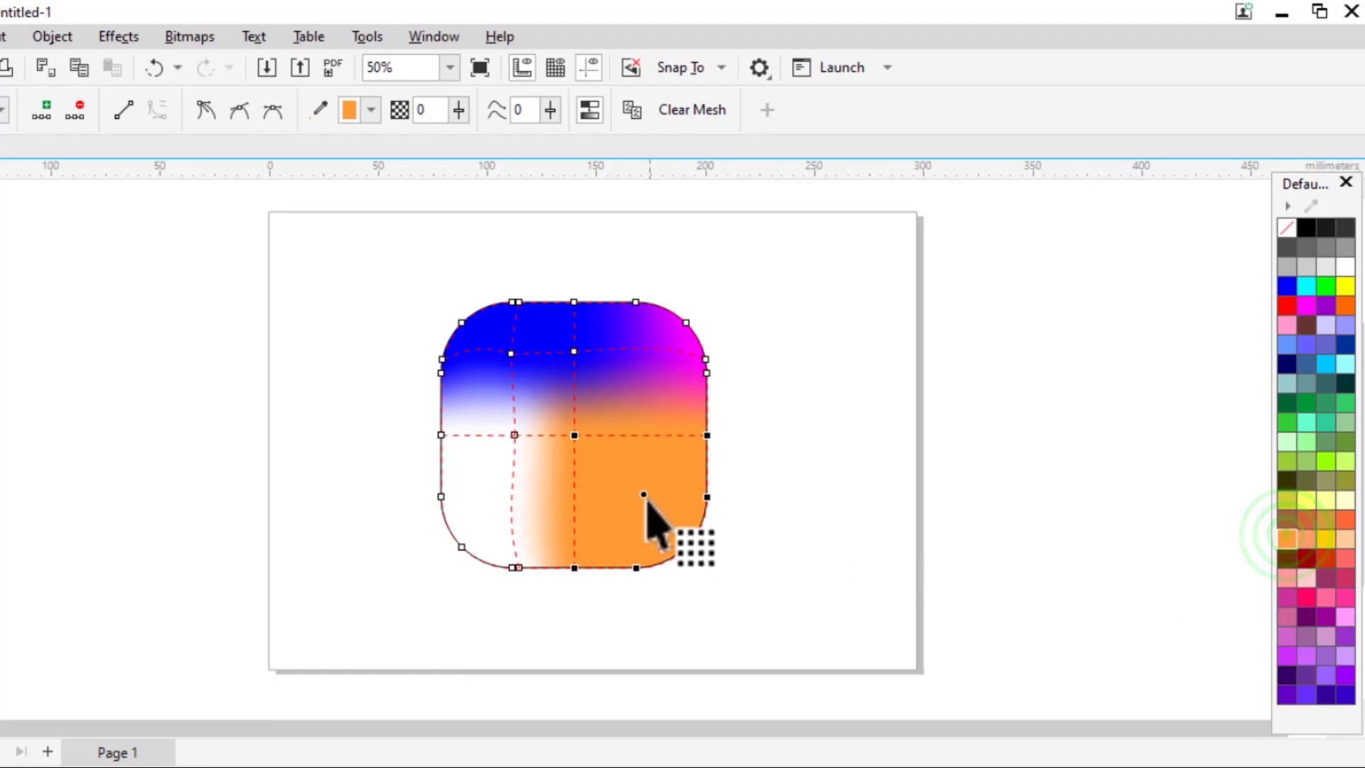
{"action": "key", "text": "ctrl+z"}
Add a mesh intersection in the lower-right patch and colour the patch to its lower left orange
{"action": "double_click", "coordinate": [648, 473]}
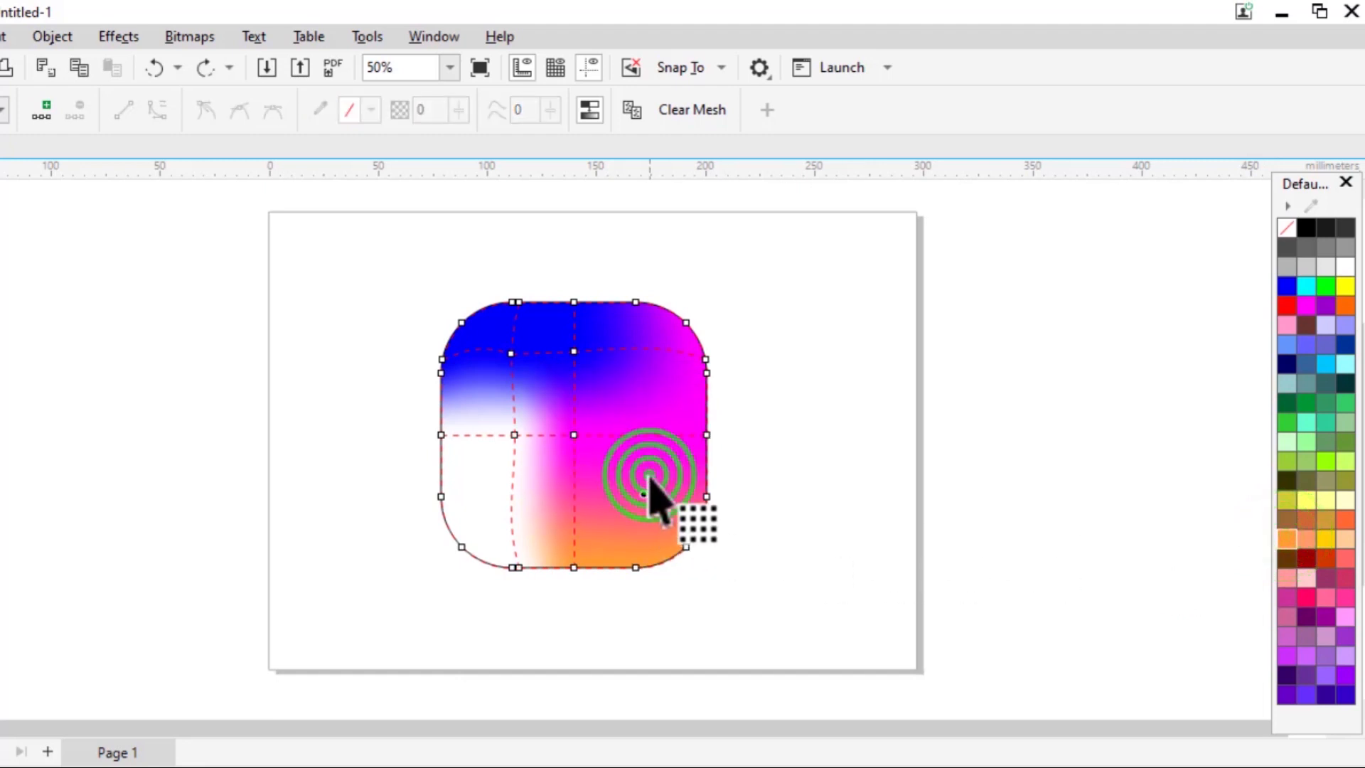
{"action": "left_click", "coordinate": [594, 473]}
{"action": "left_click", "coordinate": [1287, 543]}
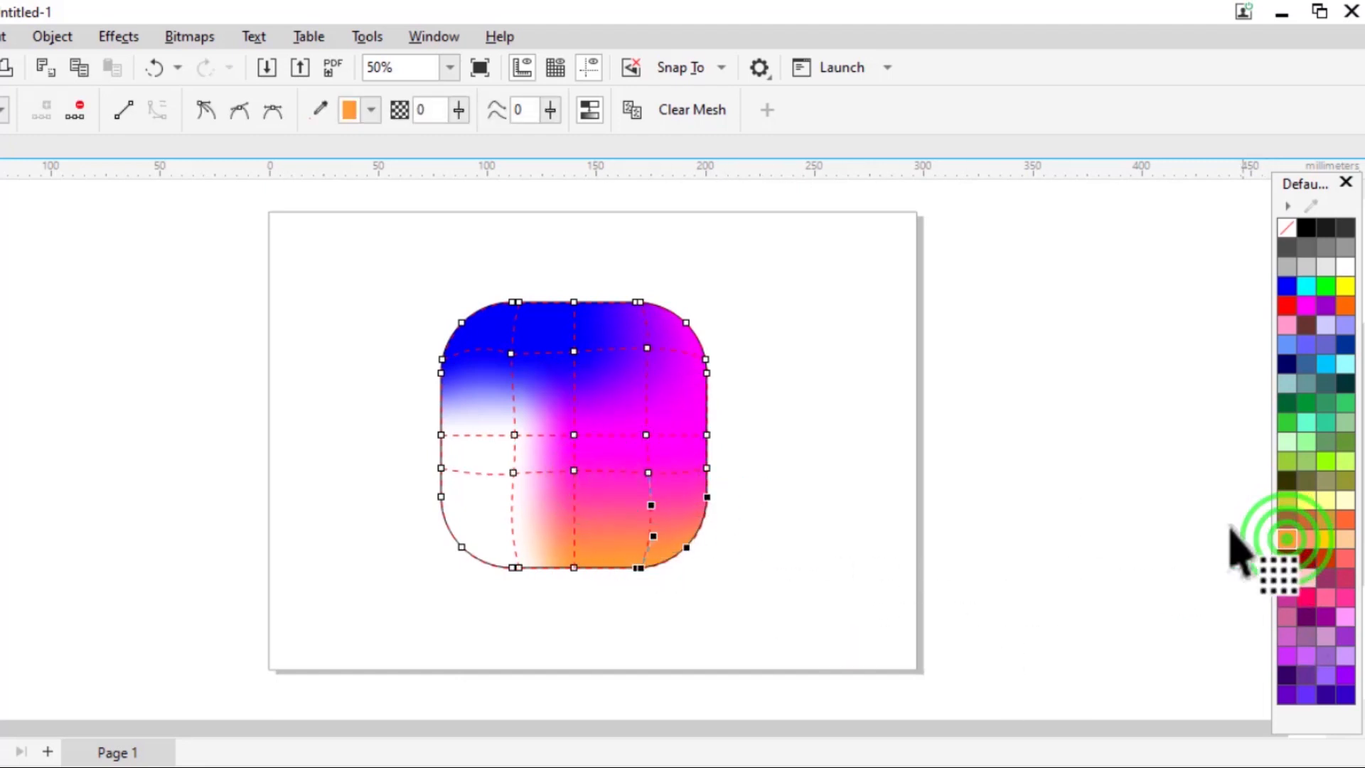
{"action": "left_click", "coordinate": [624, 485]}
{"action": "left_click", "coordinate": [1287, 543]}
{"action": "left_click_drag", "start_coordinate": [434, 460], "coordinate": [590, 581]}
{"action": "left_click", "coordinate": [1326, 540]}
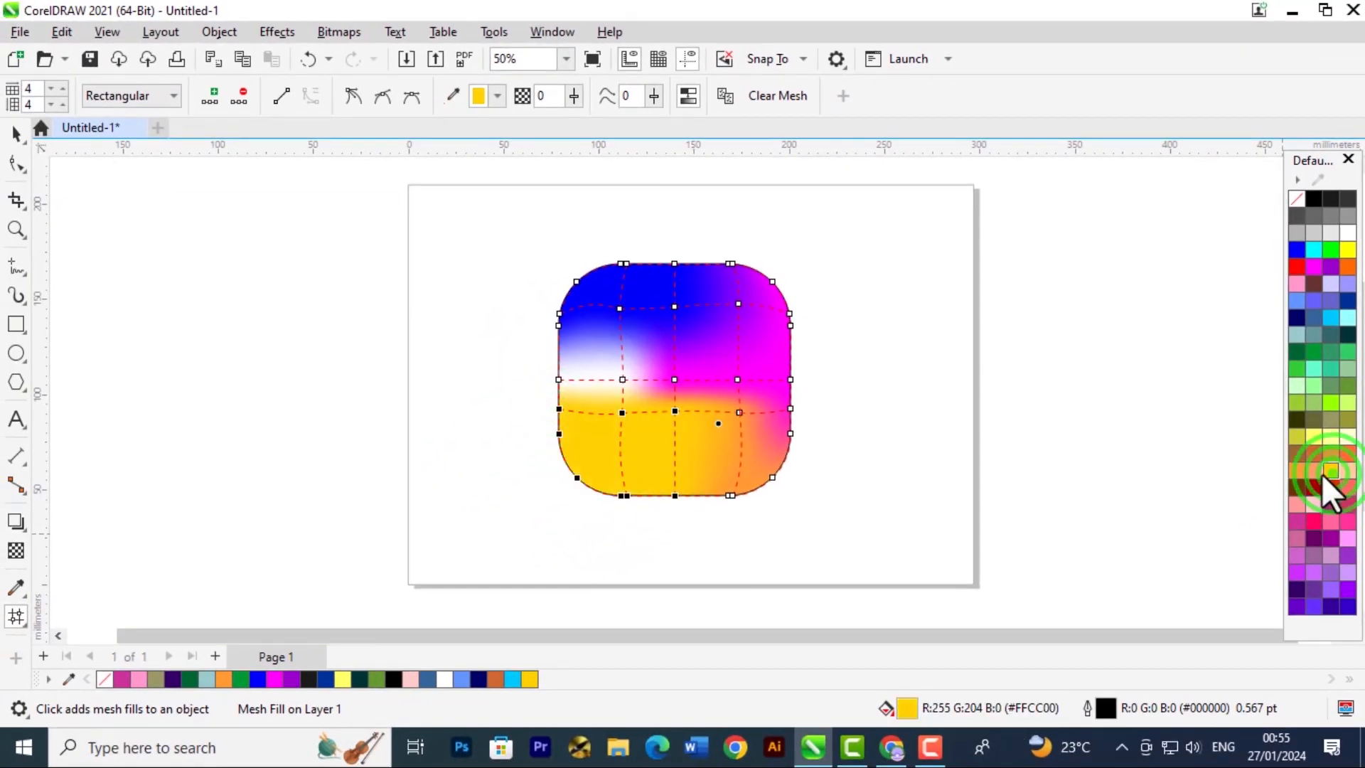
{"action": "key", "text": "ctrl+z"}
Colour the patch at the shape's lower-left corner golden yellow (#FFCC00)
{"action": "left_click", "coordinate": [531, 513]}
{"action": "left_click", "coordinate": [1328, 517]}
{"action": "left_click", "coordinate": [512, 391]}
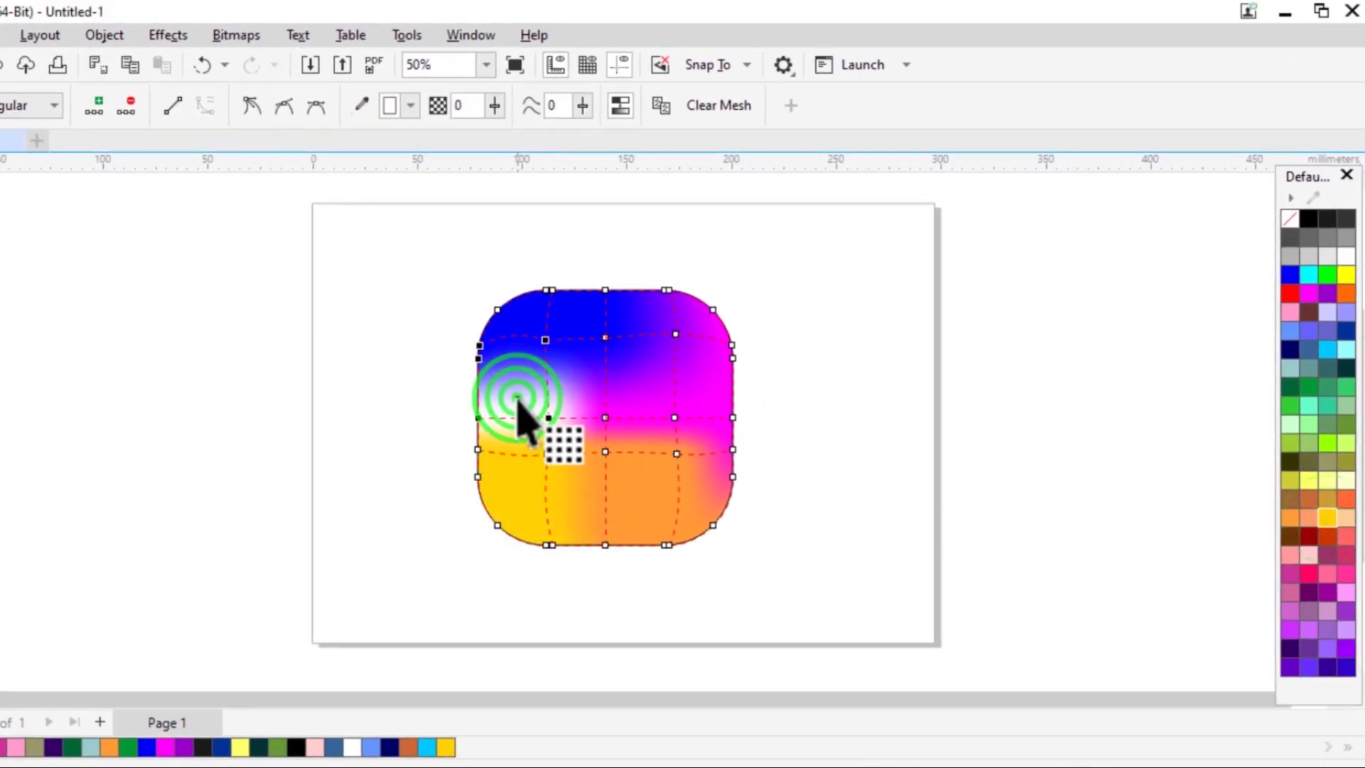
{"action": "left_click", "coordinate": [1290, 516]}
{"action": "key", "text": "z"}
{"action": "key", "text": "ctrl+z"}
Colour the white patch on the left side of the meshed shape magenta (#FF00FF)
{"action": "left_click", "coordinate": [545, 424]}
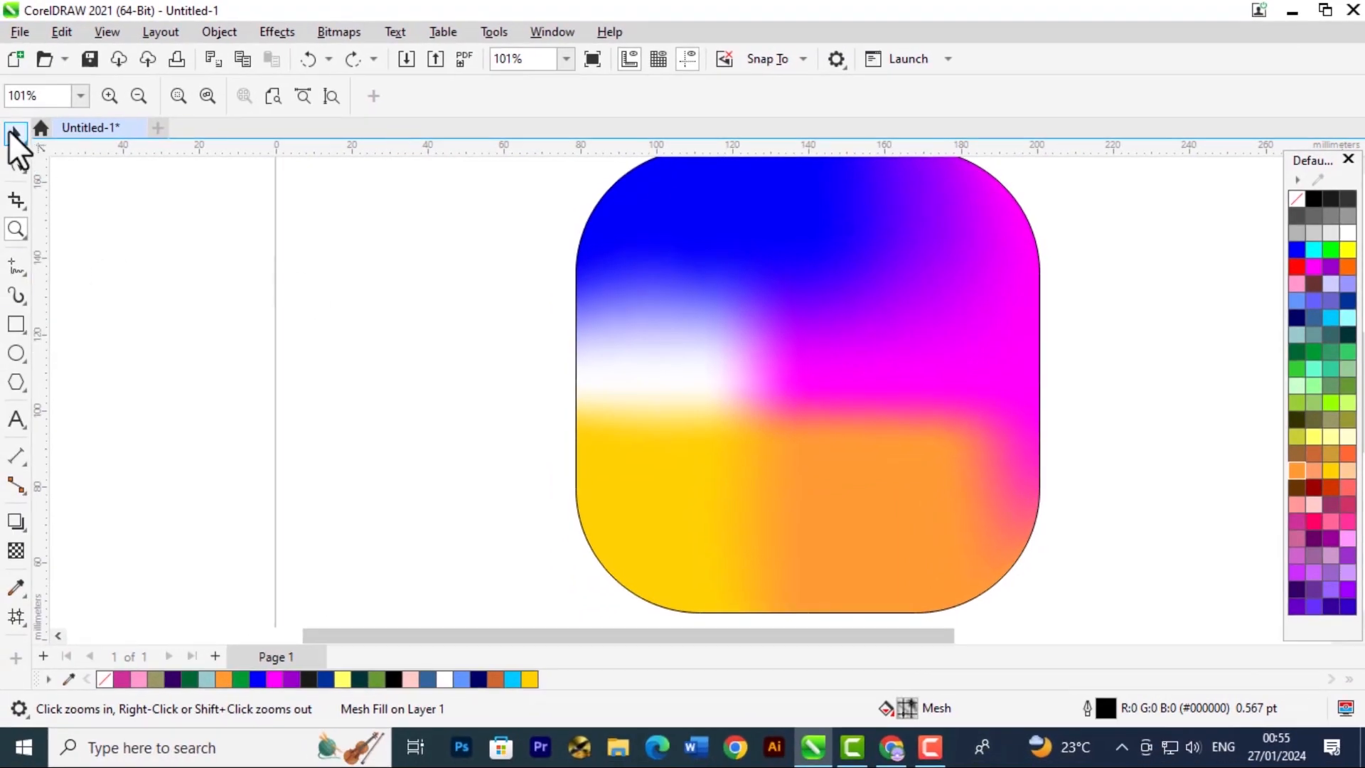
{"action": "left_click", "coordinate": [14, 135]}
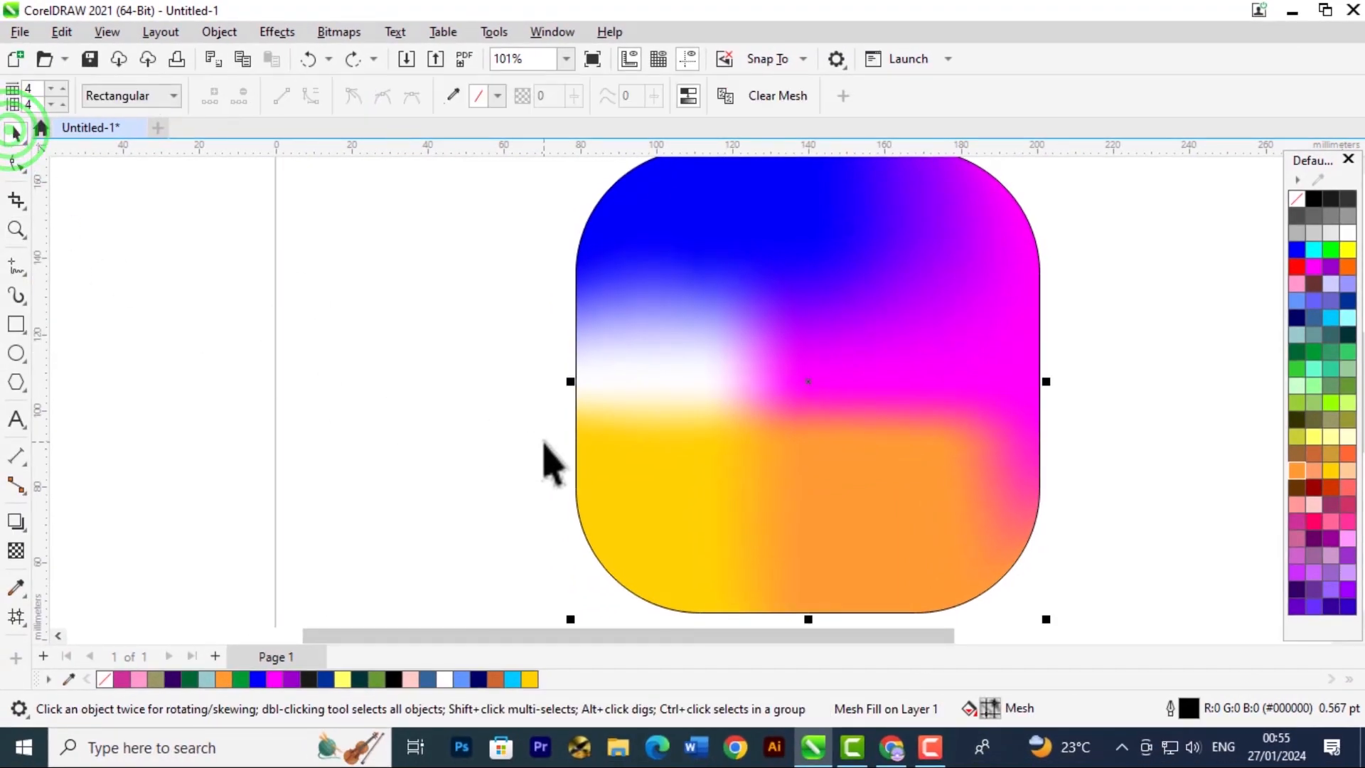
{"action": "left_click", "coordinate": [16, 616]}
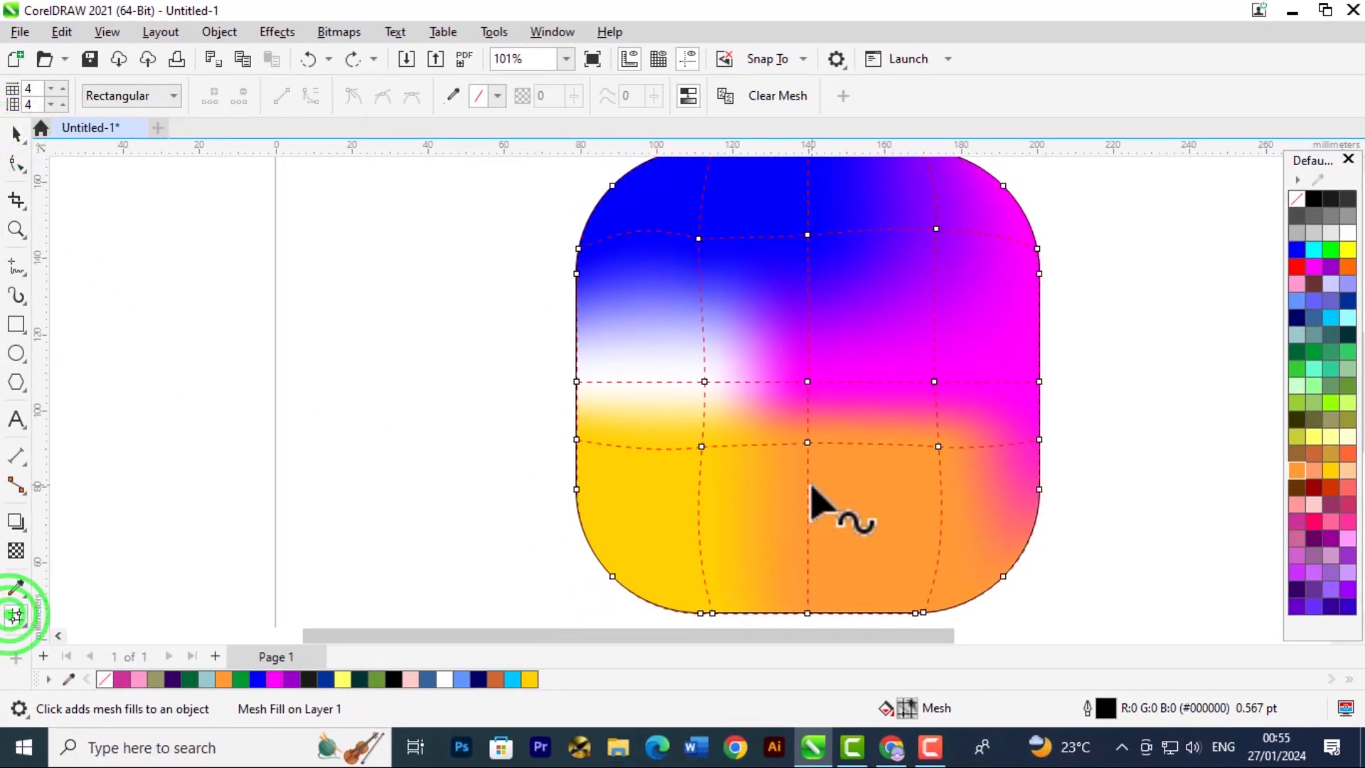
{"action": "left_click", "coordinate": [633, 347]}
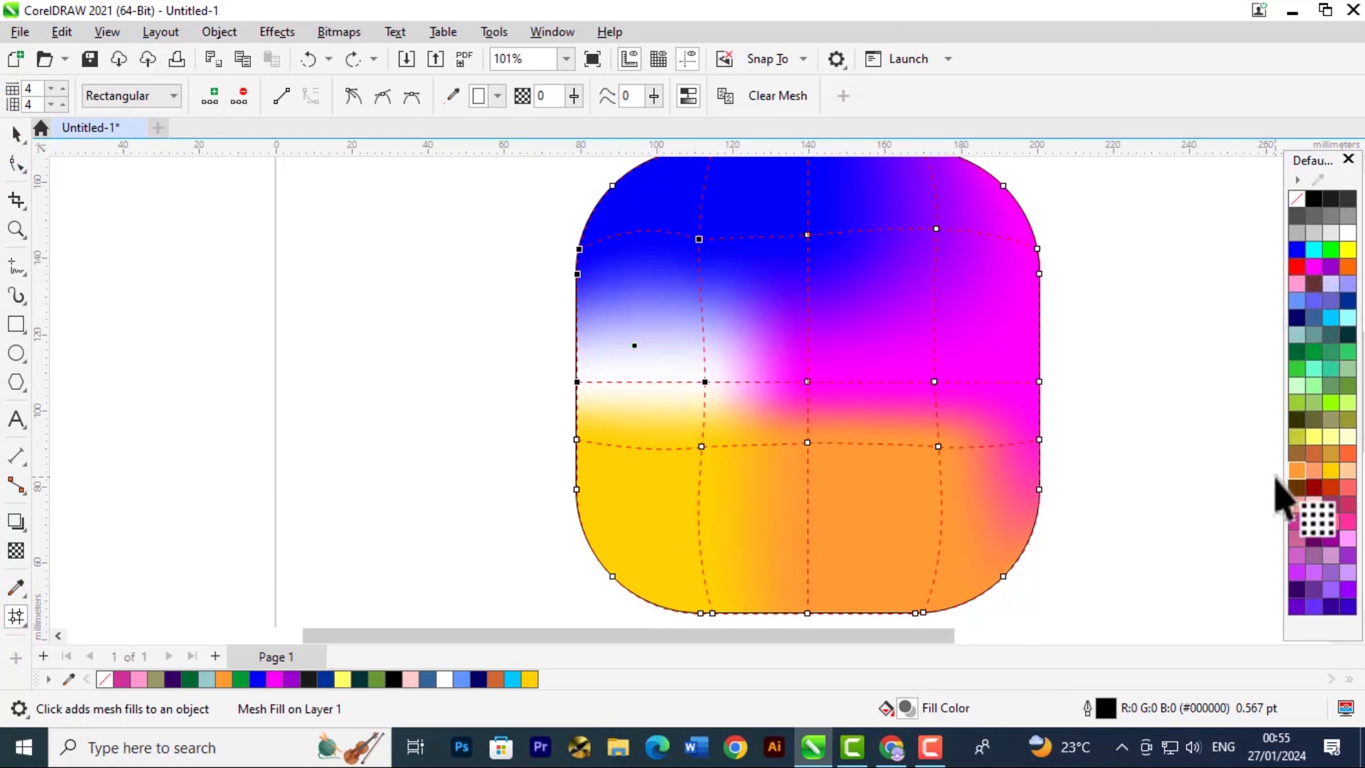
{"action": "left_click", "coordinate": [1314, 267]}
Add a mesh intersection in the left magenta patch and colour the nodes above and beside it blue (#0000FF)
{"action": "double_click", "coordinate": [640, 284]}
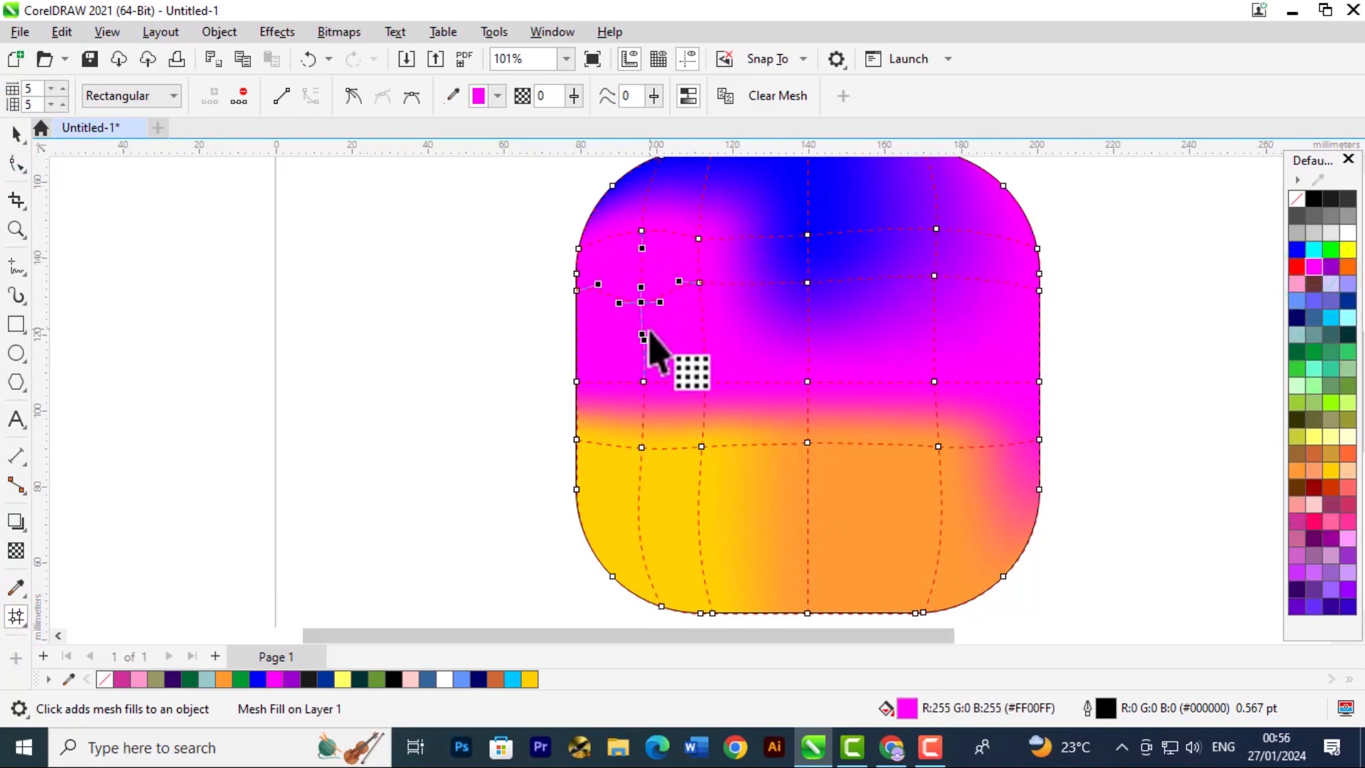
{"action": "left_click", "coordinate": [583, 232]}
{"action": "left_click", "coordinate": [601, 219]}
{"action": "left_click", "coordinate": [1298, 250]}
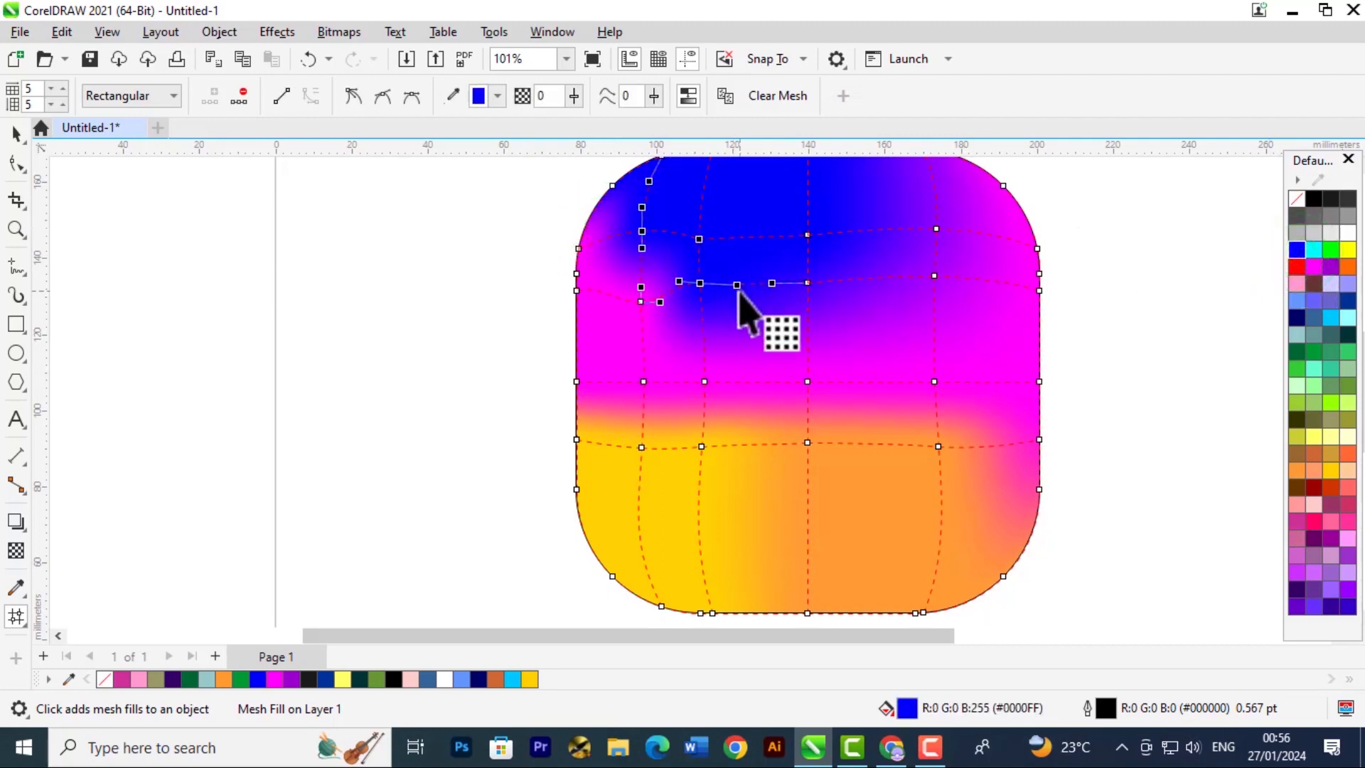
Colour the mesh patch just left of the shape's vertical centre line, below the blue area, magenta (#FF00FF)
{"action": "left_click", "coordinate": [738, 288]}
{"action": "left_click", "coordinate": [1315, 268]}
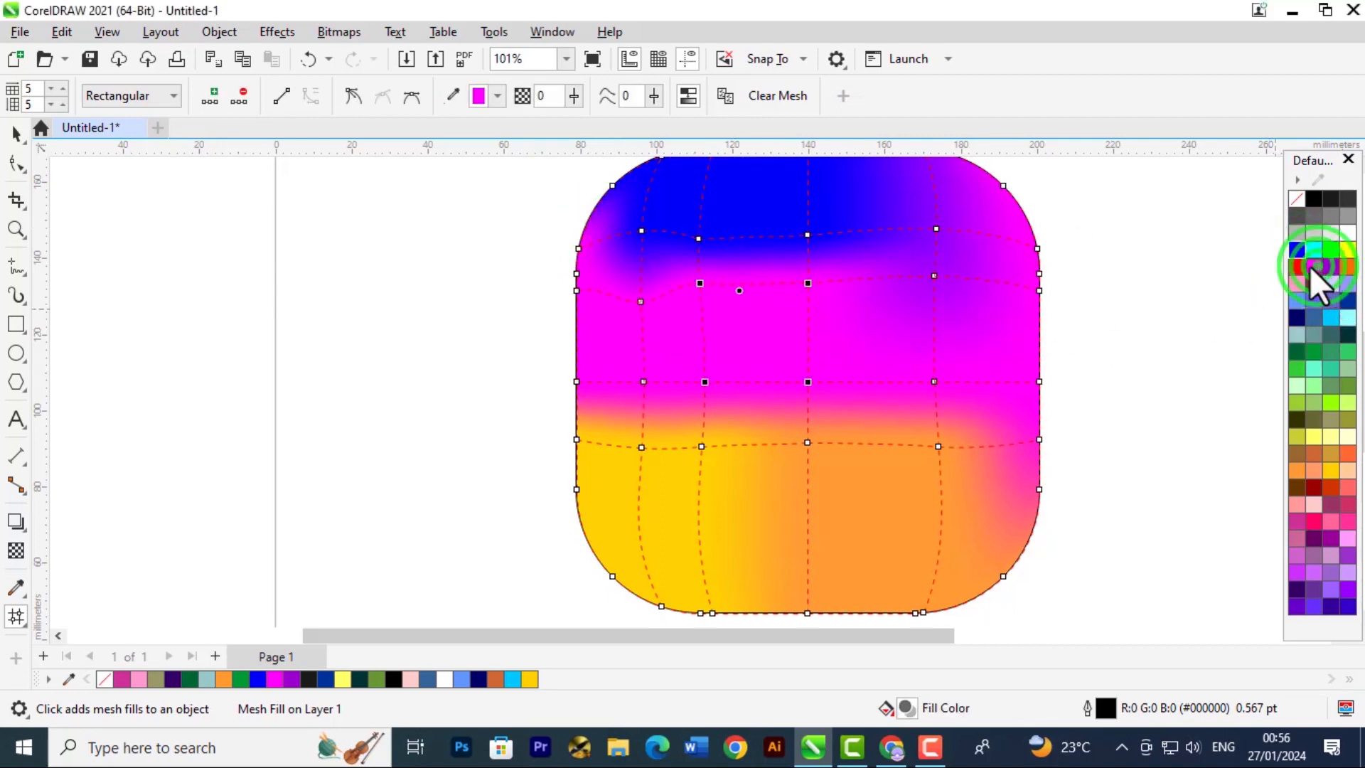
Colour the mesh patch just right of the vertical centre line, between the magenta and orange areas, light orange
{"action": "left_click", "coordinate": [780, 391]}
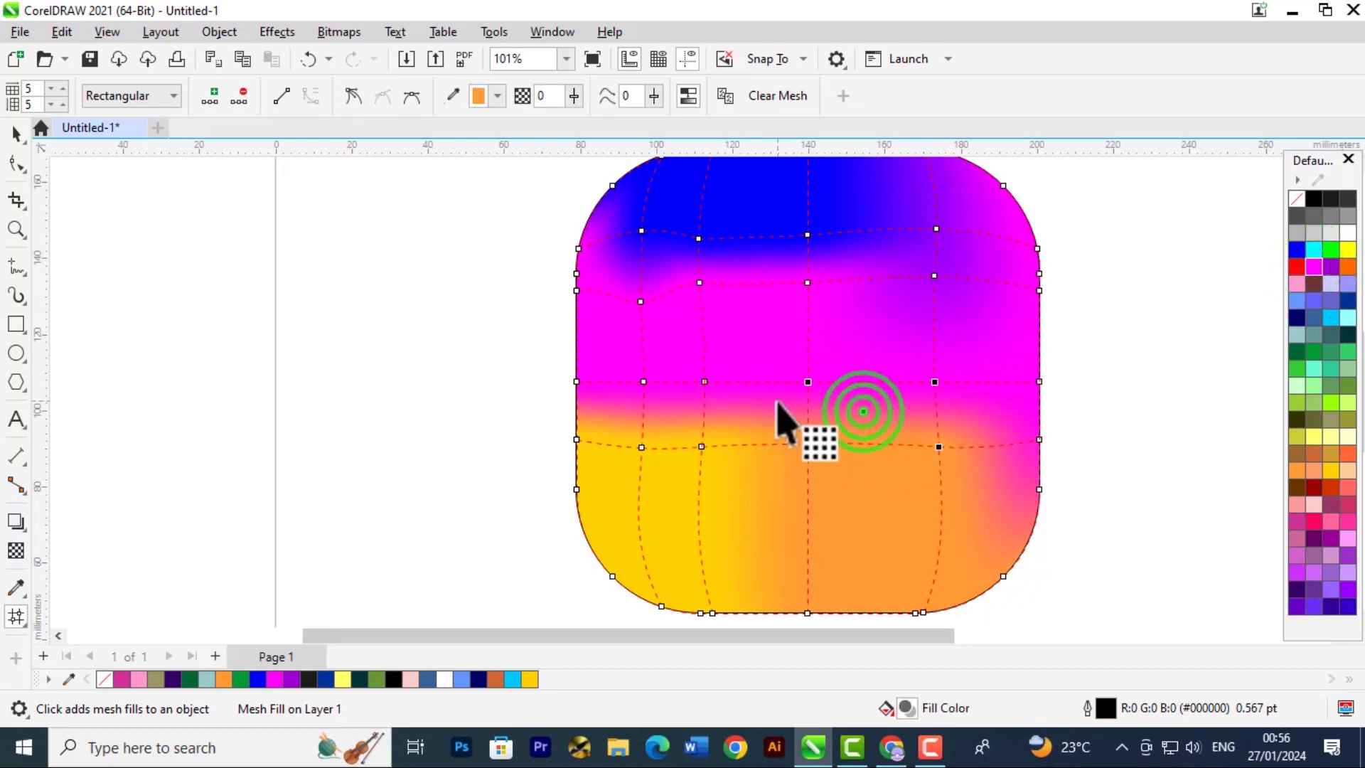
{"action": "left_click_drag", "start_coordinate": [750, 391], "coordinate": [956, 436]}
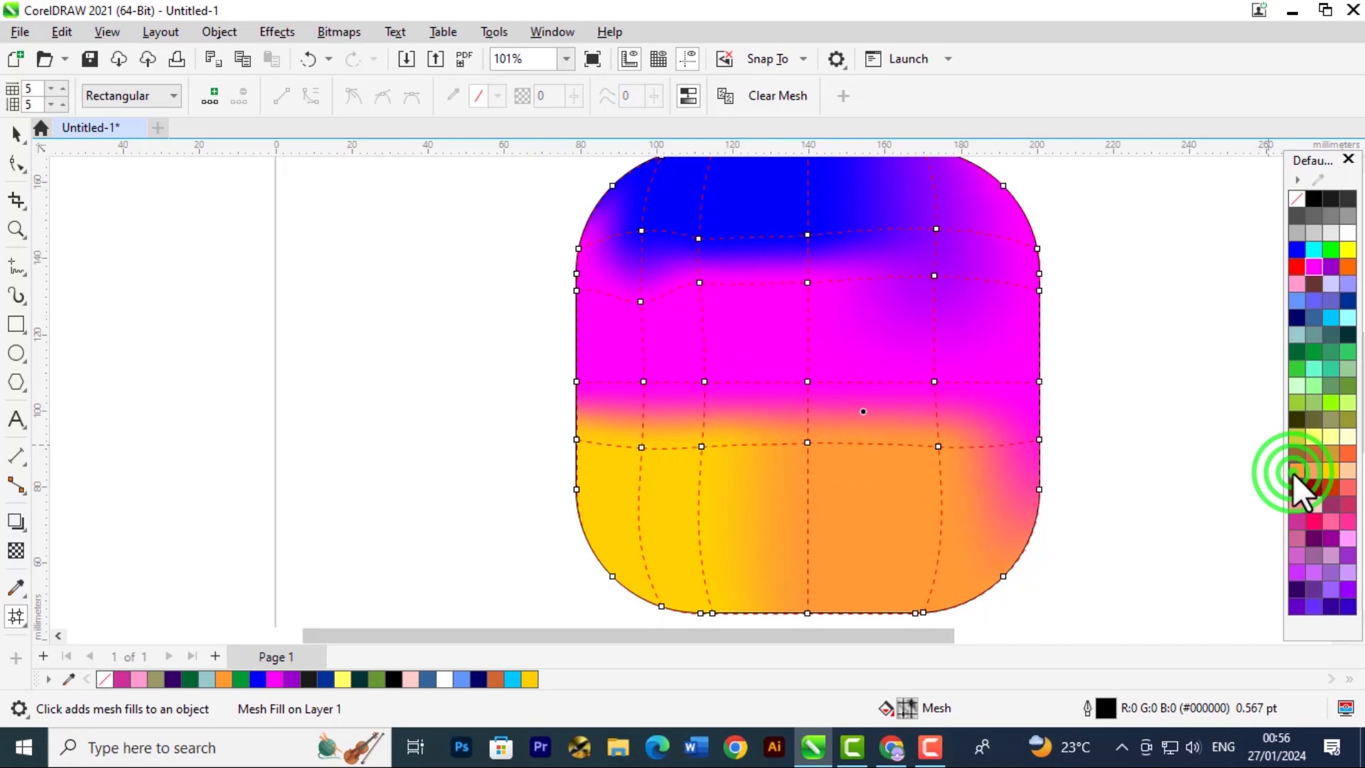
{"action": "left_click", "coordinate": [825, 390]}
{"action": "left_click", "coordinate": [1297, 470]}
Colour the central patch left of the centre line light orange and the bottom patch below it golden yellow (#FFCC00)
{"action": "left_click", "coordinate": [750, 403]}
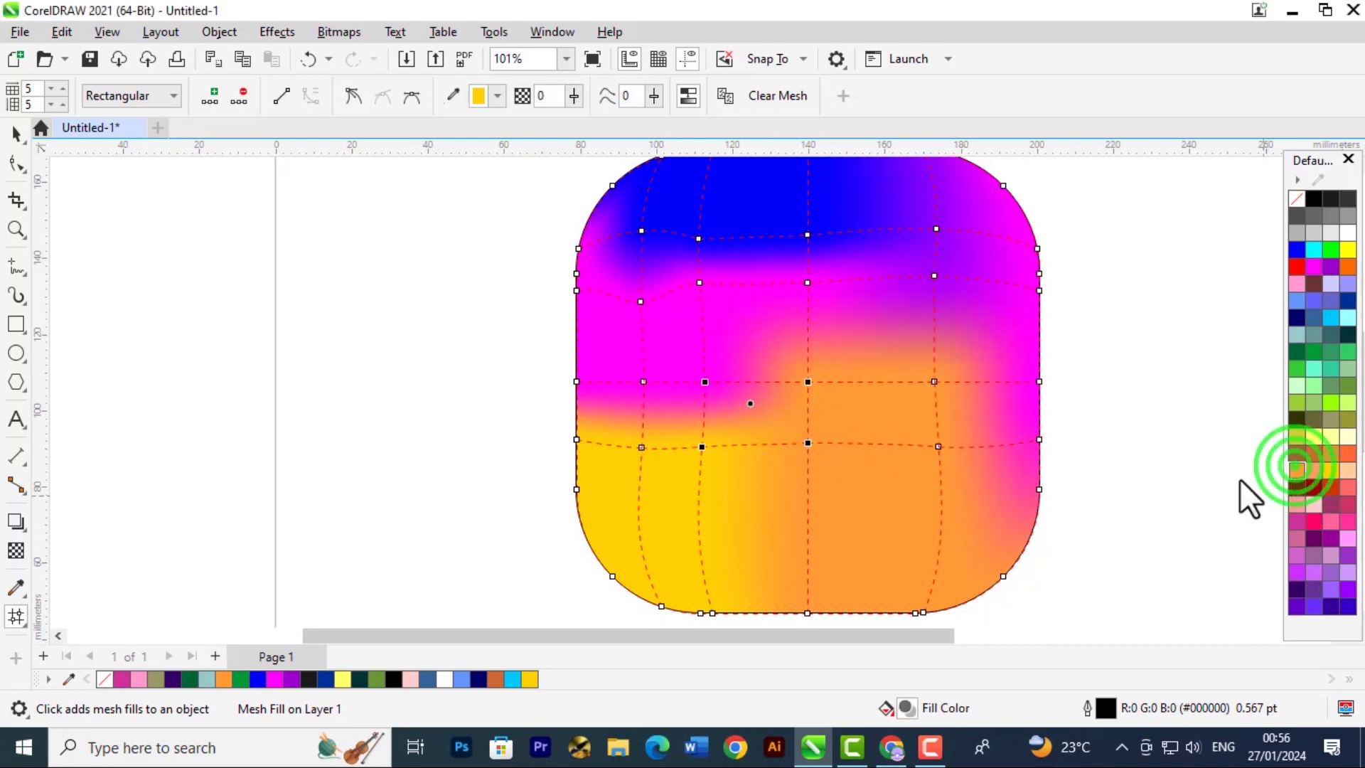
{"action": "left_click", "coordinate": [772, 537]}
{"action": "left_click", "coordinate": [1332, 471]}
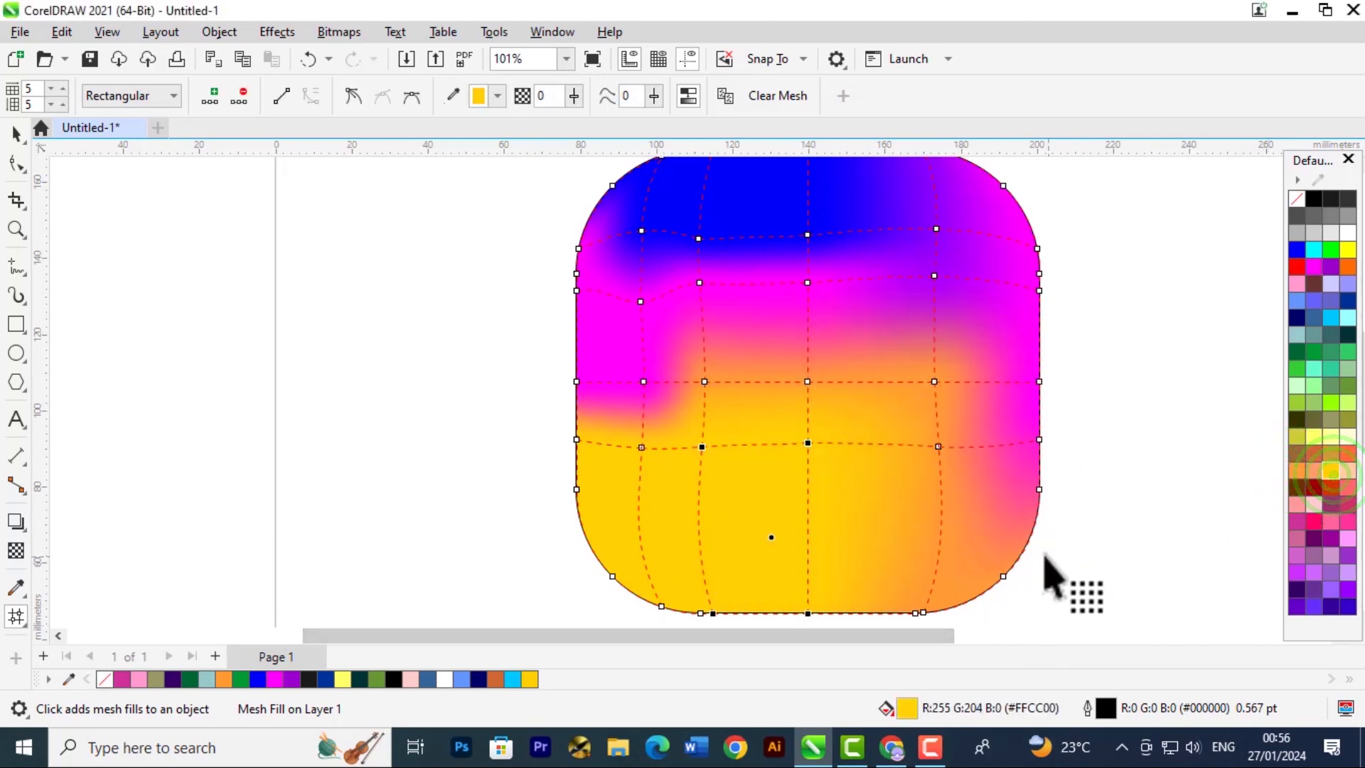
Colour the upper patch right of the centre line magenta and the narrow patch at the upper-left edge blue (#0000FF)
{"action": "scroll", "coordinate": [988, 532], "scroll_direction": "down", "scroll_amount": 4}
{"action": "left_click", "coordinate": [944, 364]}
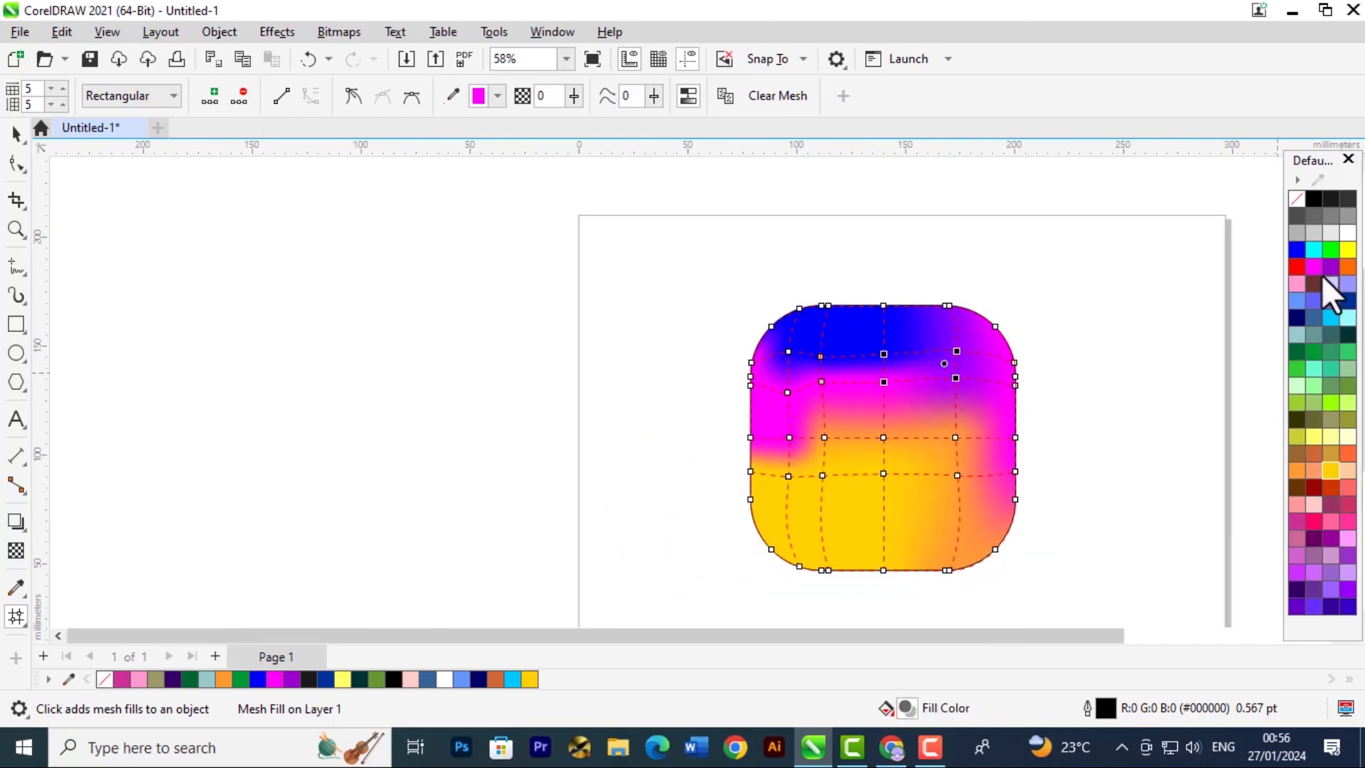
{"action": "left_click", "coordinate": [765, 373]}
{"action": "left_click", "coordinate": [1297, 249]}
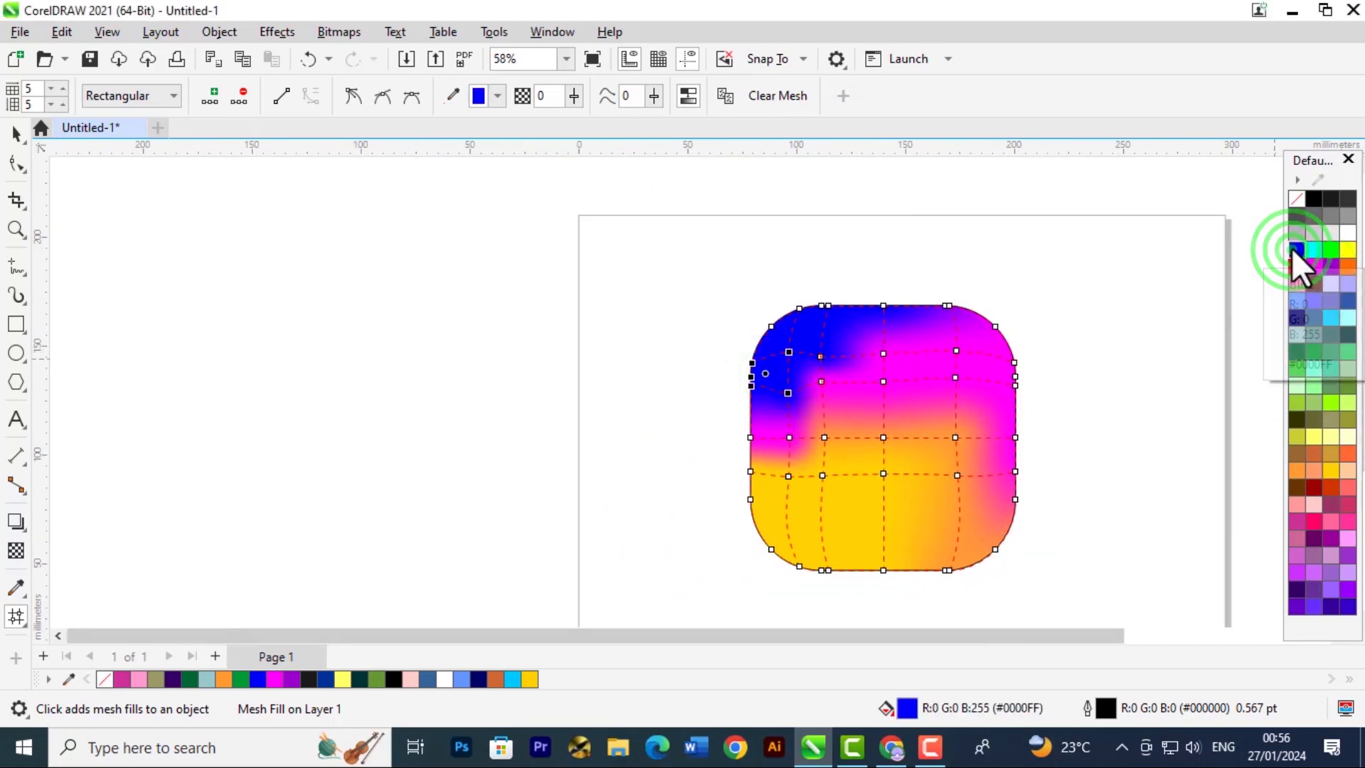
Colour the patch at the shape's right edge, just below mid-height, magenta (#FF00FF), and leave mesh editing
{"action": "left_click", "coordinate": [969, 455]}
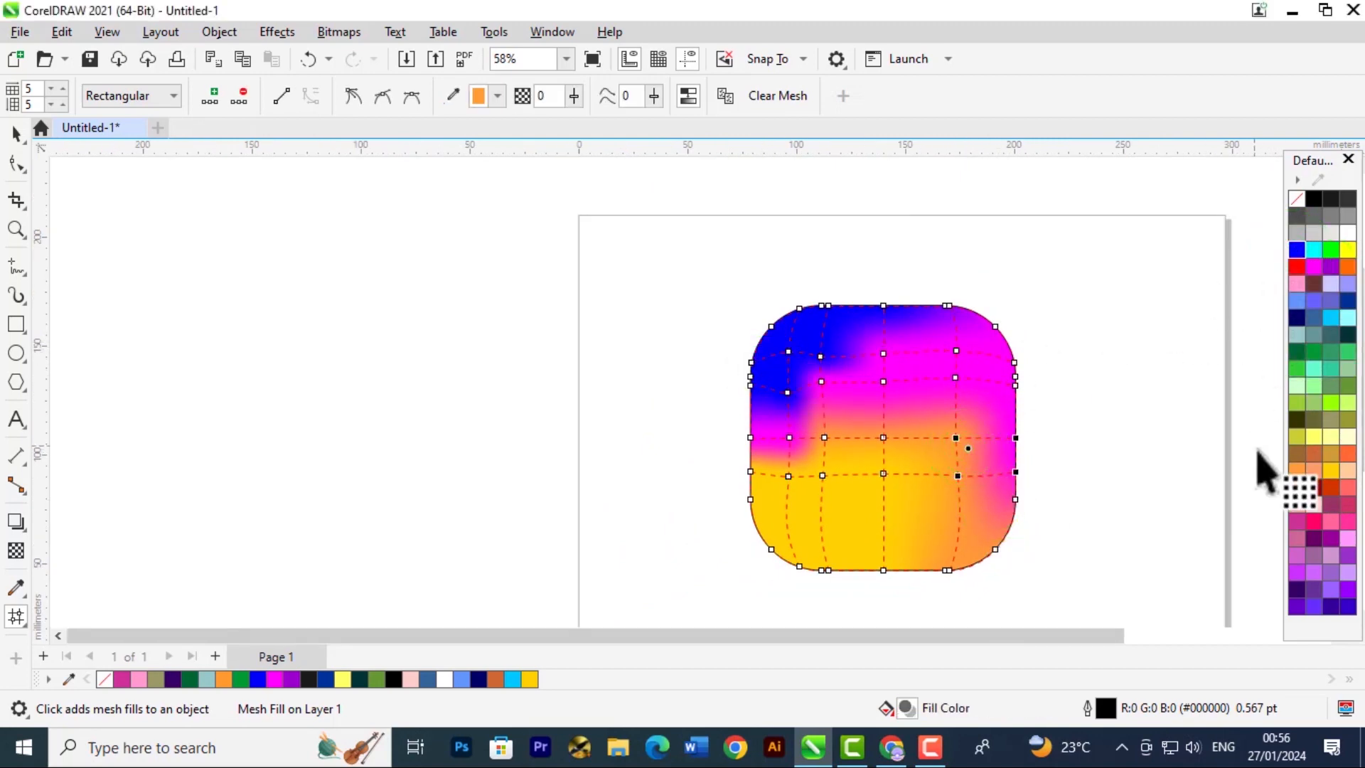
{"action": "left_click", "coordinate": [1313, 266]}
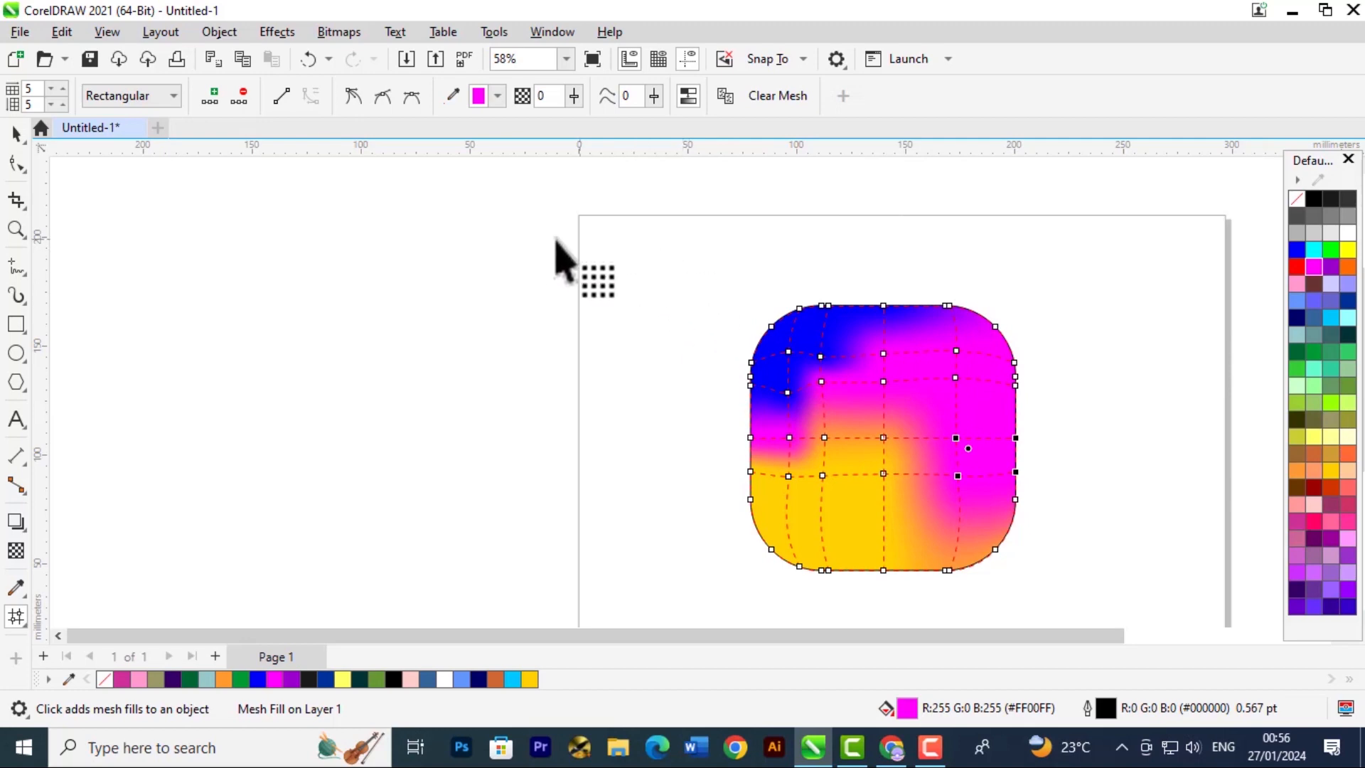
{"action": "left_click", "coordinate": [13, 133]}
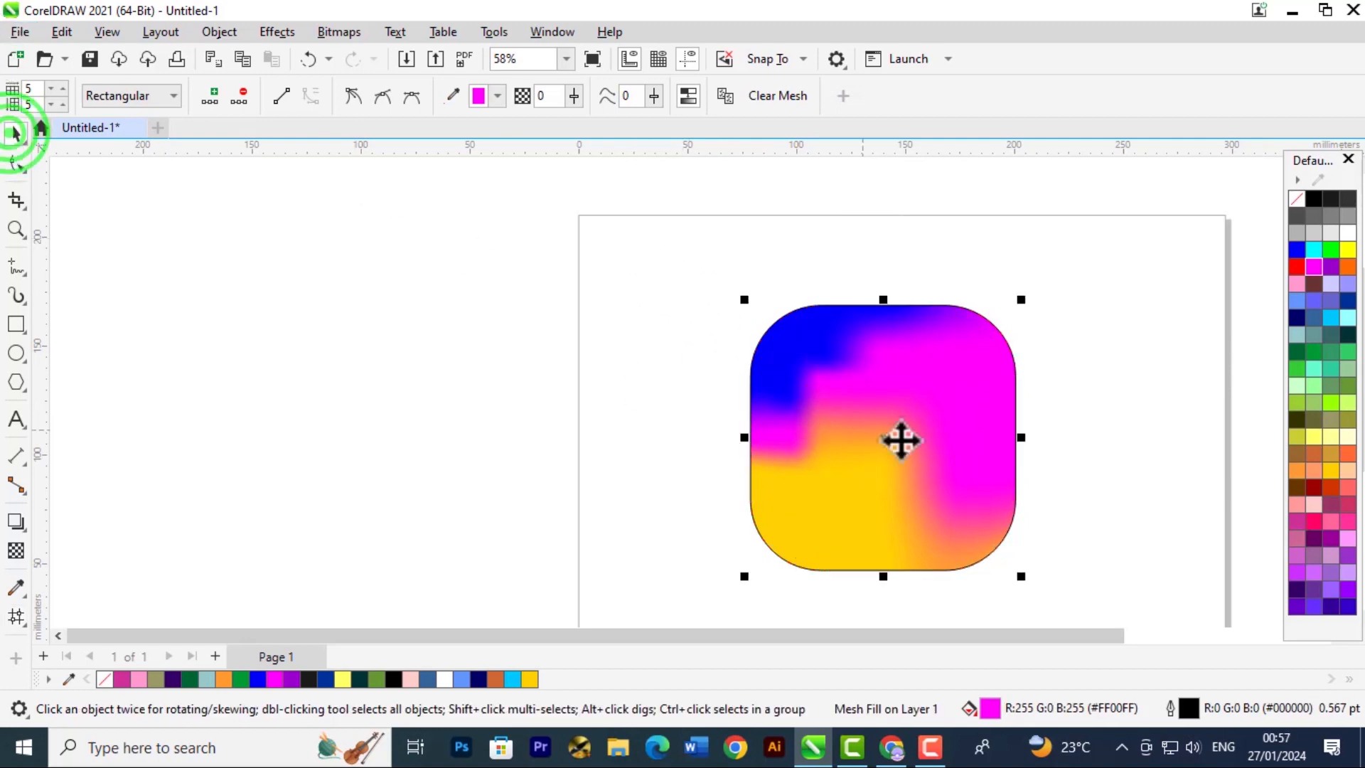
{"action": "left_click", "coordinate": [1207, 446]}
Examine the mesh gradient on the rounded square with and without its mesh grid, from afar and close up
{"action": "left_click", "coordinate": [887, 426]}
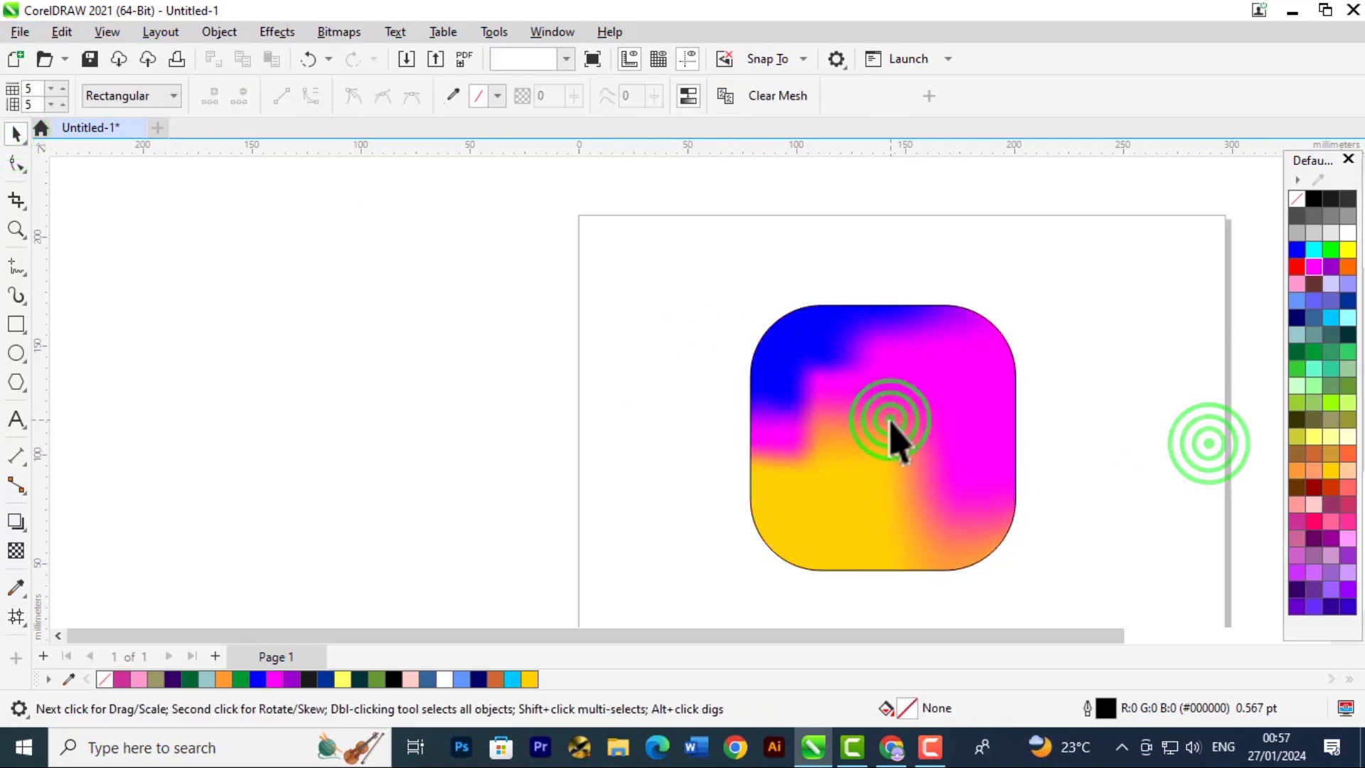
{"action": "scroll", "coordinate": [1103, 402], "scroll_direction": "down", "scroll_amount": 1}
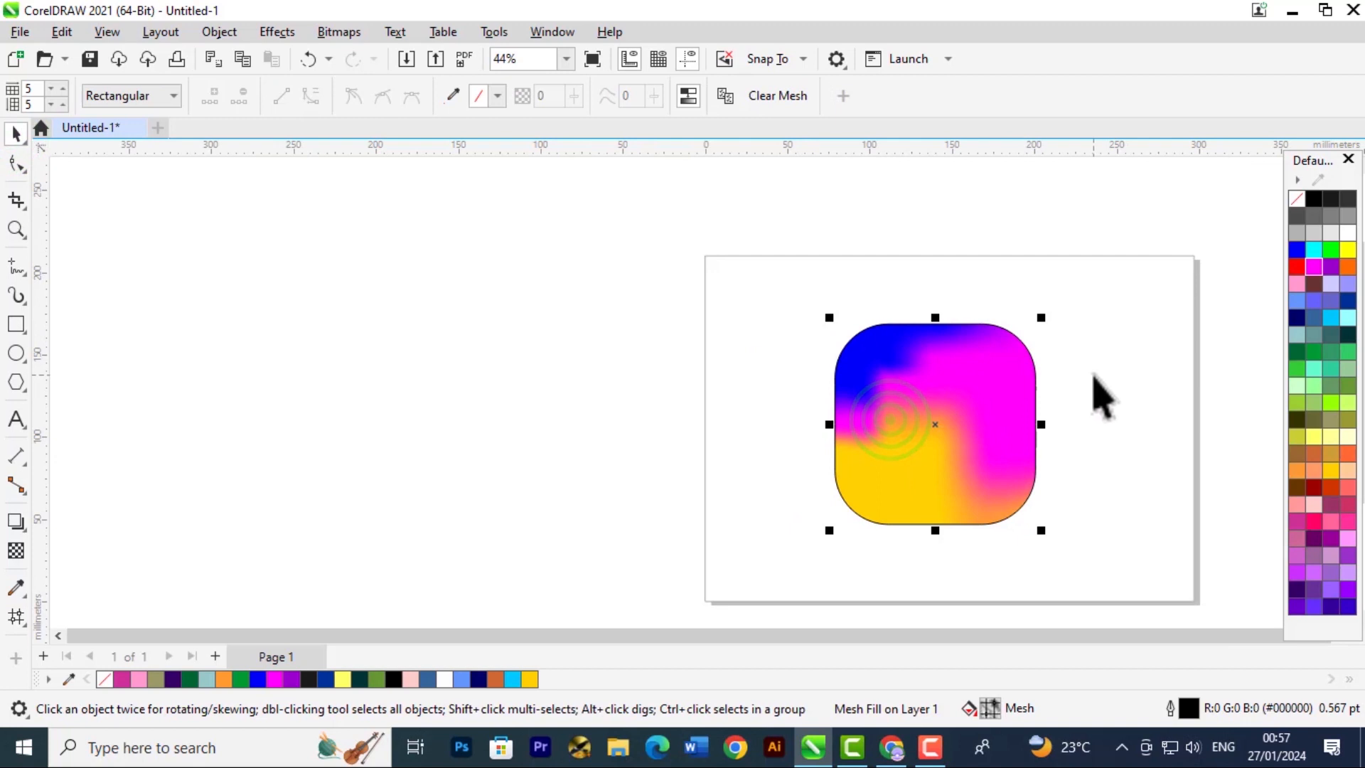
{"action": "left_click", "coordinate": [808, 631]}
{"action": "key", "text": "m"}
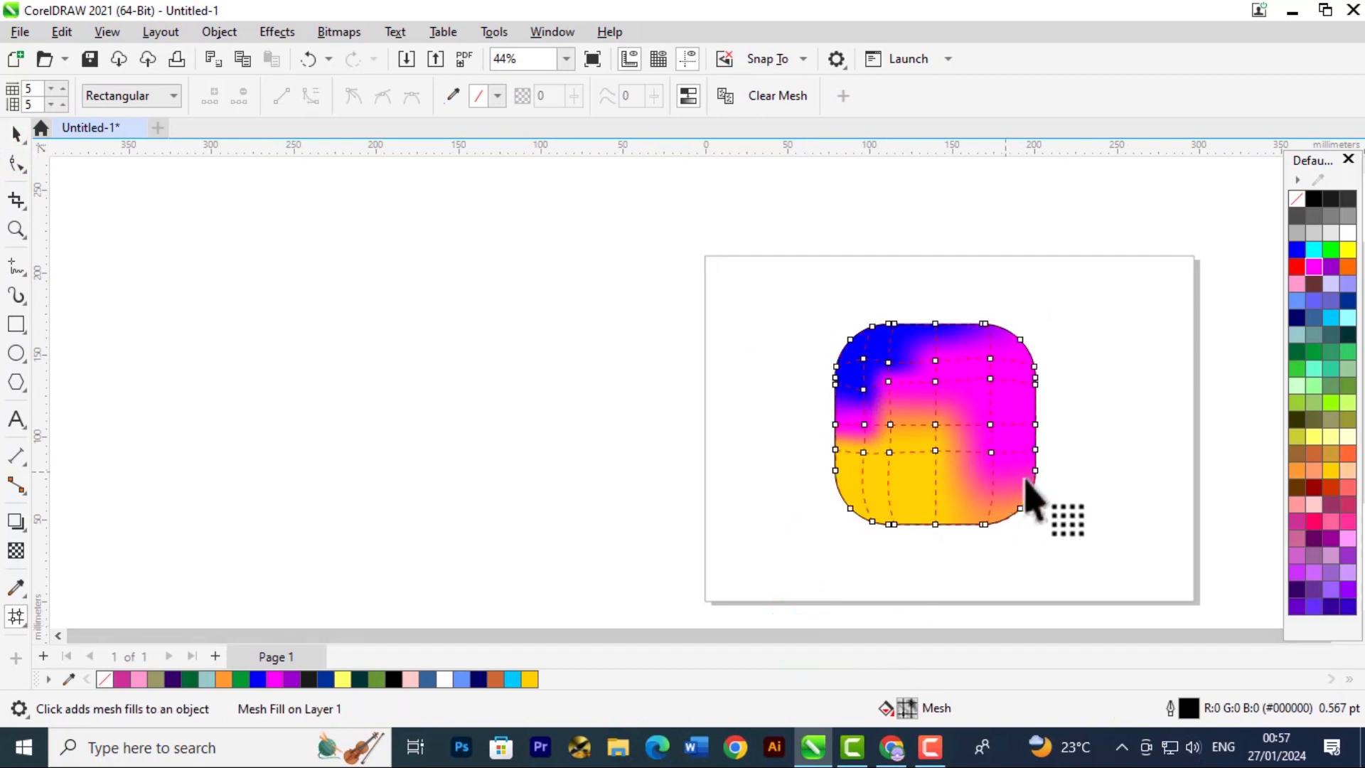
{"action": "left_click", "coordinate": [1087, 466]}
{"action": "key", "text": "space"}
{"action": "left_click", "coordinate": [1078, 462]}
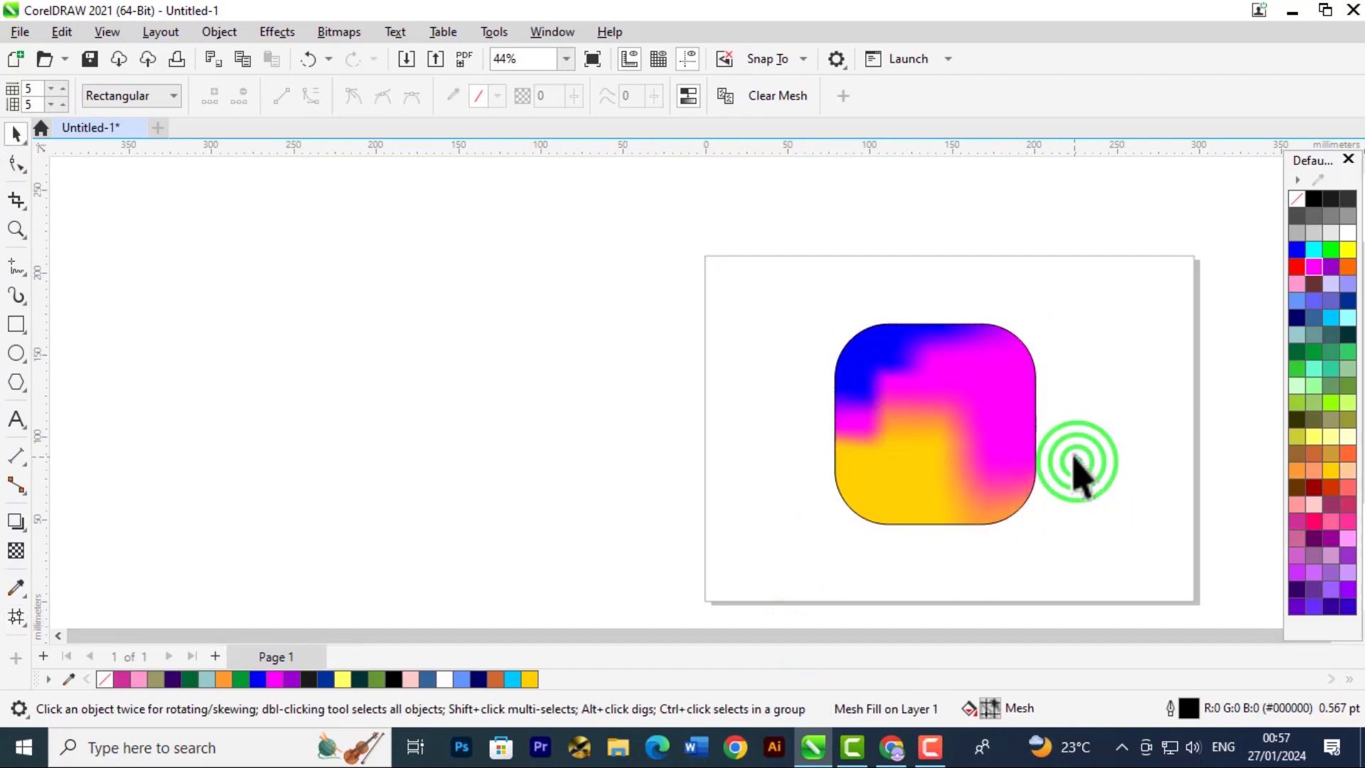
{"action": "scroll", "coordinate": [996, 467], "scroll_direction": "down", "scroll_amount": 1}
{"action": "scroll", "coordinate": [996, 466], "scroll_direction": "down", "scroll_amount": 2}
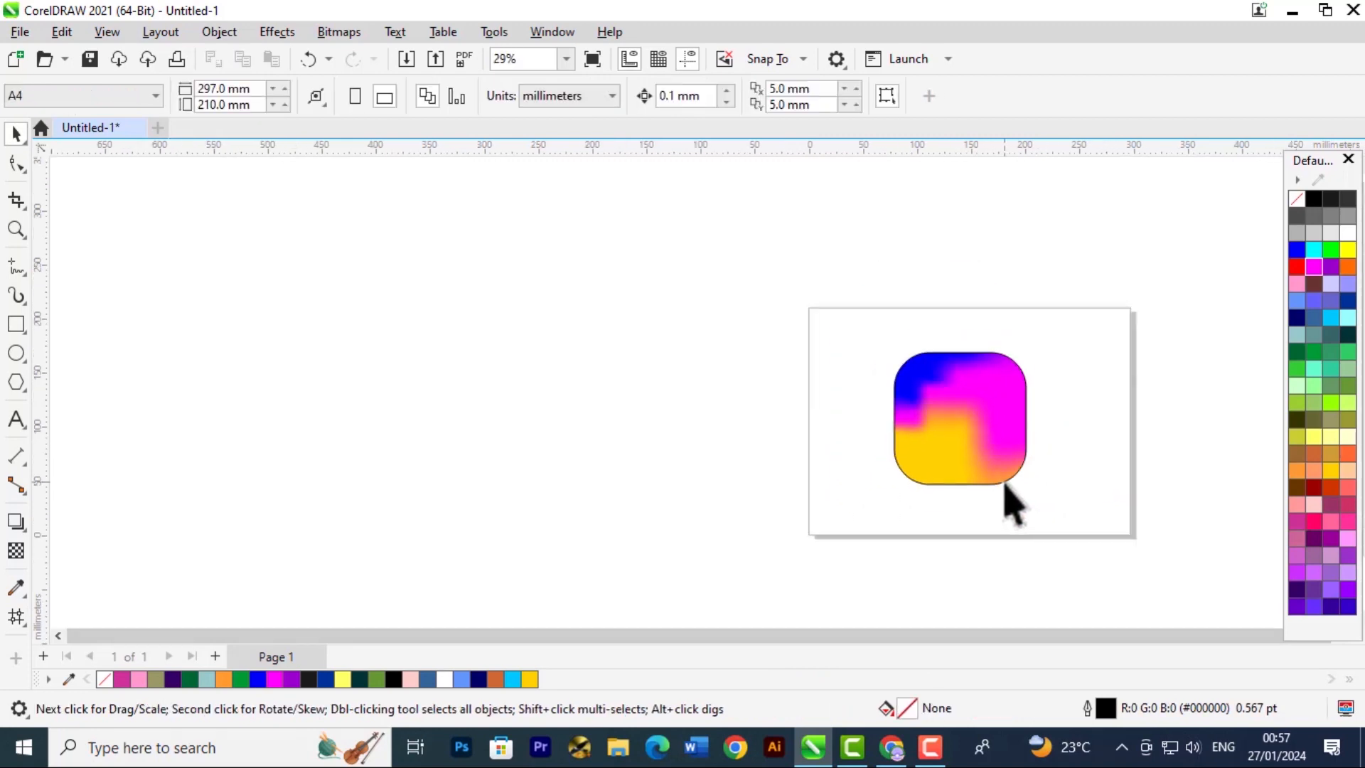
{"action": "scroll", "coordinate": [1015, 497], "scroll_direction": "up", "scroll_amount": 4}
{"action": "scroll", "coordinate": [1015, 501], "scroll_direction": "down", "scroll_amount": 1}
{"action": "scroll", "coordinate": [974, 644], "scroll_direction": "down", "scroll_amount": 1}
{"action": "scroll", "coordinate": [945, 351], "scroll_direction": "up", "scroll_amount": 1}
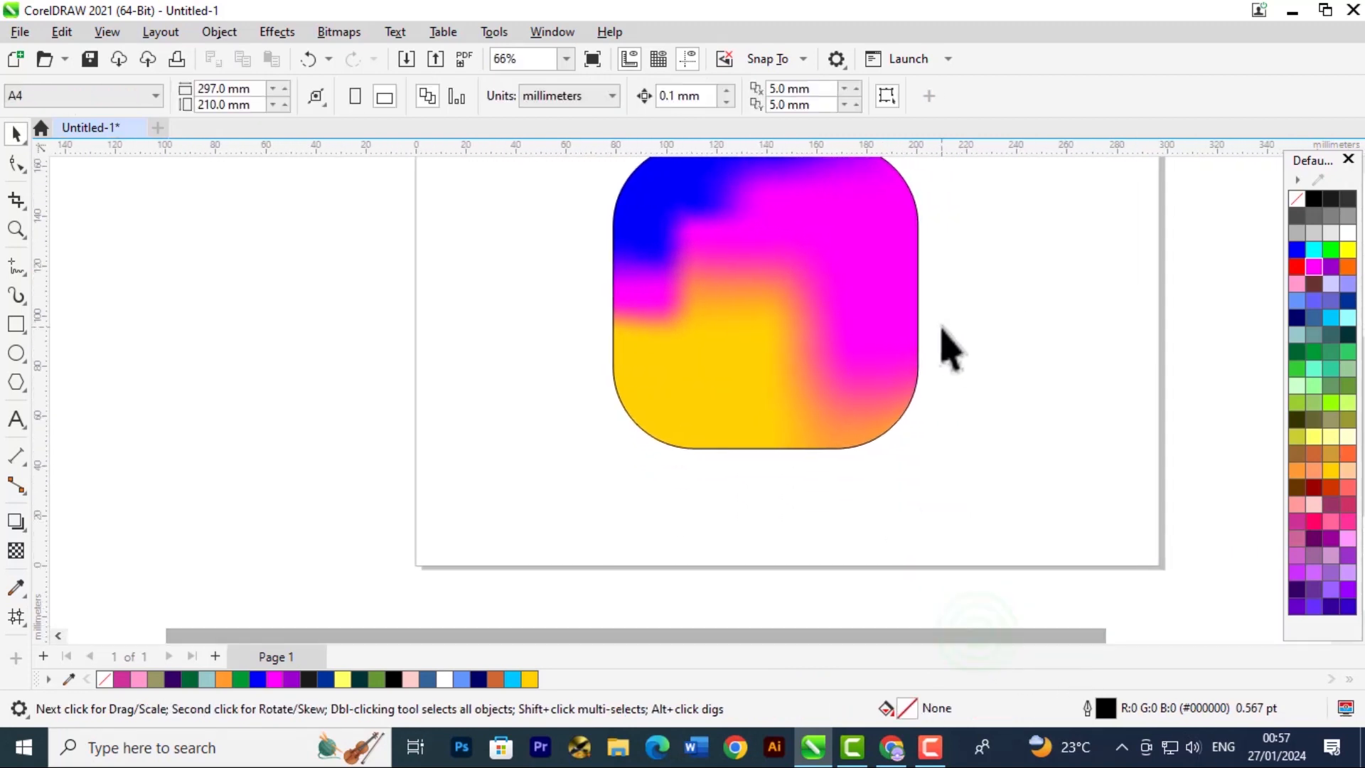
{"action": "scroll", "coordinate": [945, 350], "scroll_direction": "down", "scroll_amount": 1}
{"action": "scroll", "coordinate": [950, 349], "scroll_direction": "up", "scroll_amount": 1}
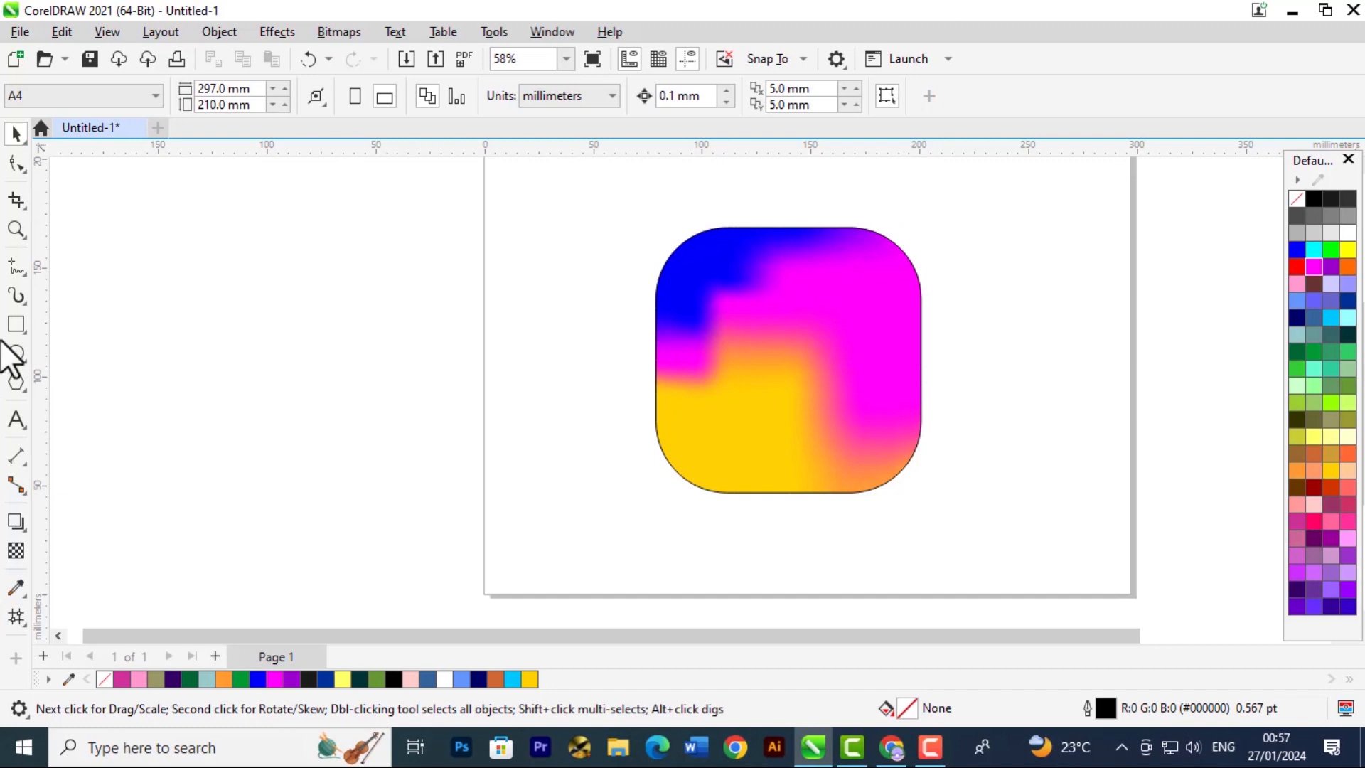
Draw a square about 76.7 mm wide and centre it inside the gradient-filled rounded square
{"action": "left_click", "coordinate": [16, 322]}
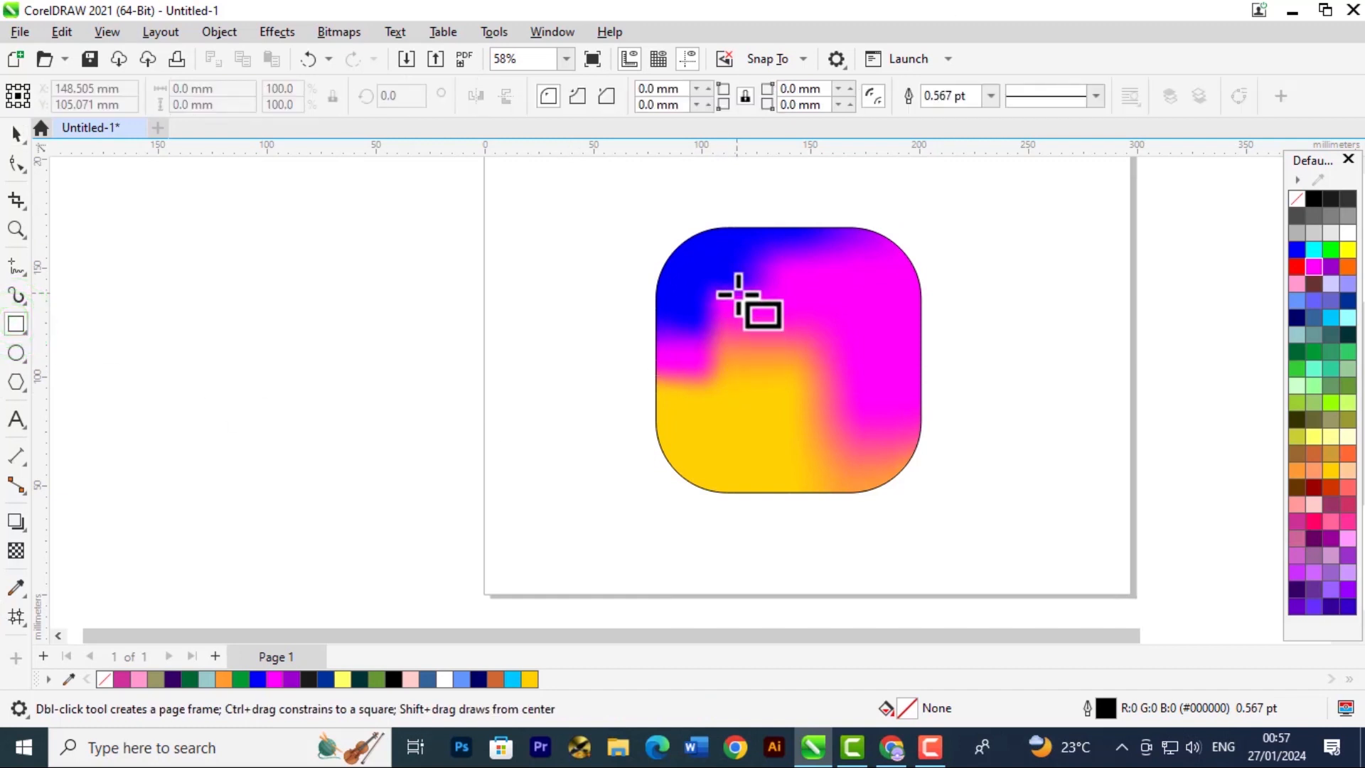
{"action": "mouse_move", "coordinate": [738, 292]}
{"action": "left_mouse_down"}
{"action": "mouse_move", "coordinate": [880, 432]}
{"action": "mouse_move", "coordinate": [885, 458]}
{"action": "left_mouse_up"}
{"action": "key", "text": "space"}
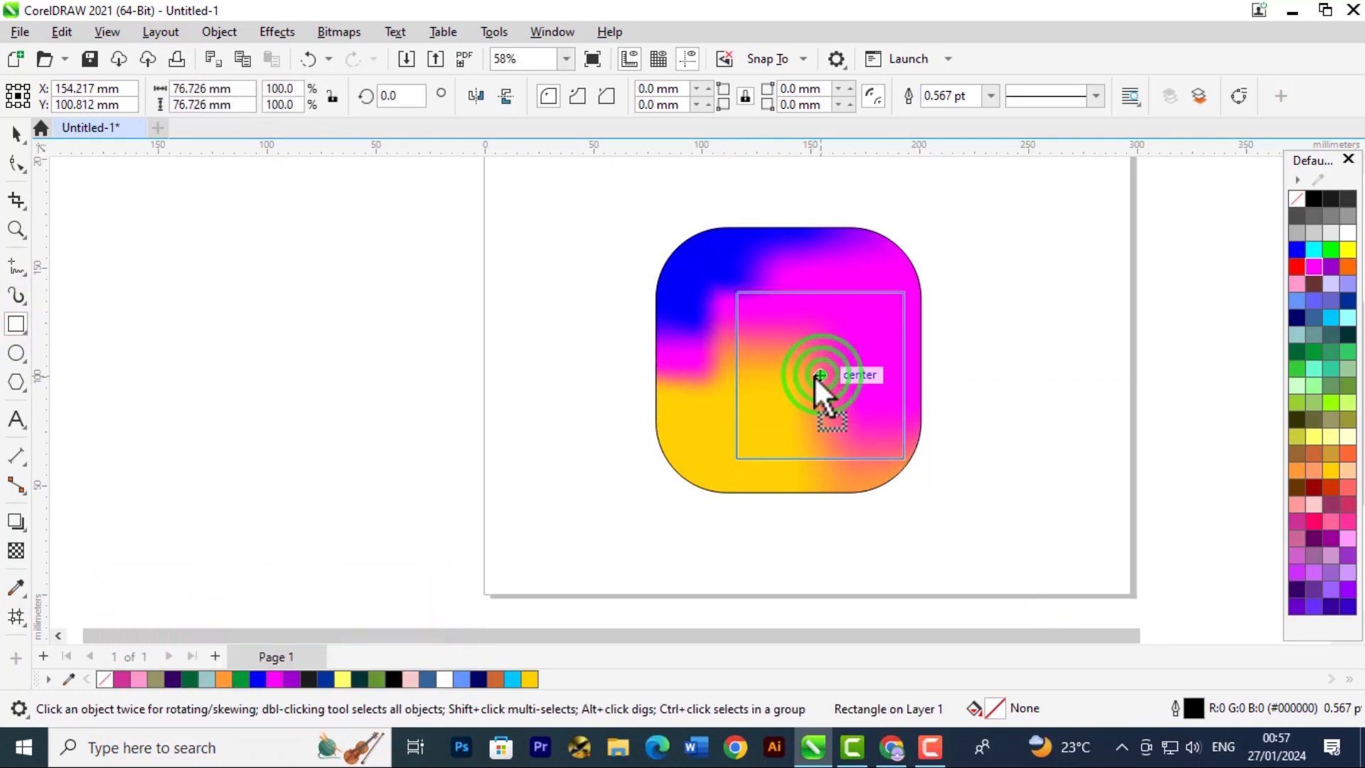
{"action": "left_click_drag", "start_coordinate": [822, 378], "coordinate": [790, 364]}
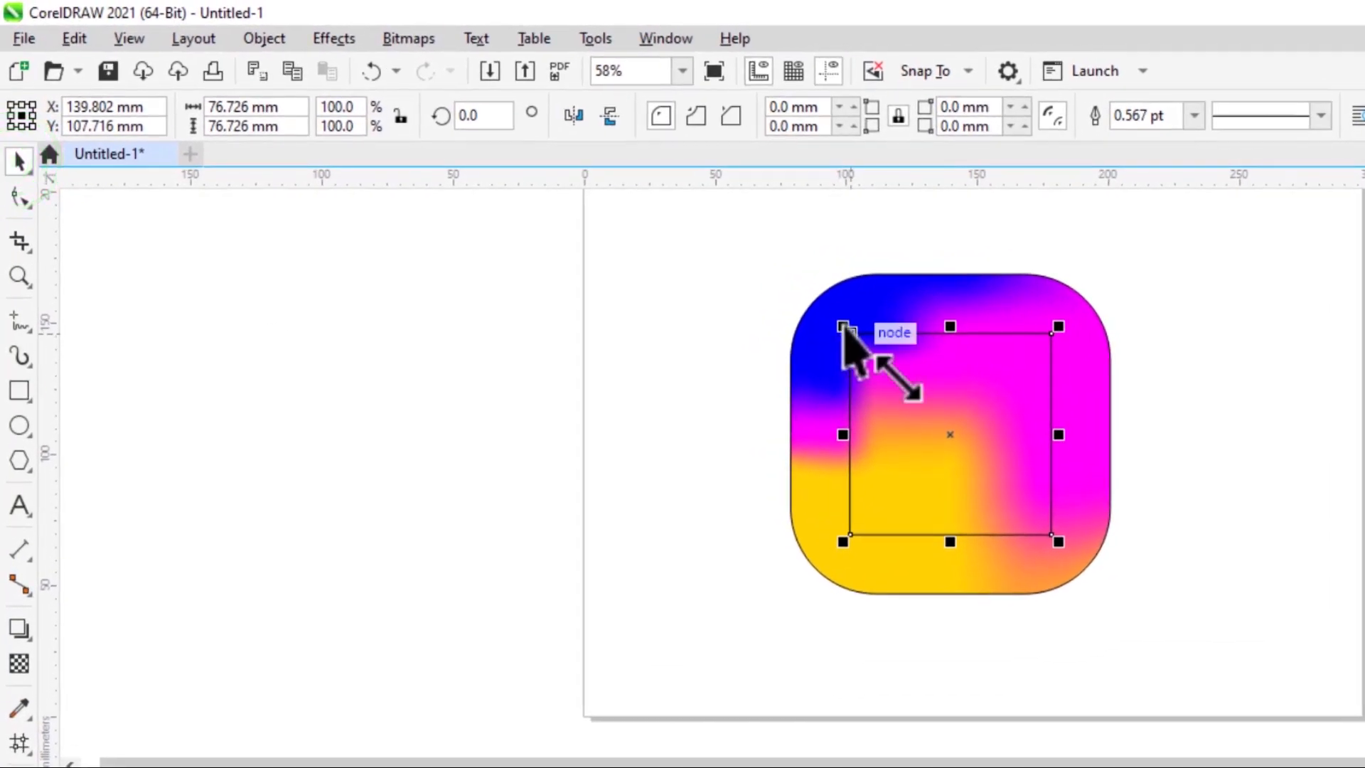
{"action": "left_click_drag", "start_coordinate": [700, 269], "coordinate": [700, 269]}
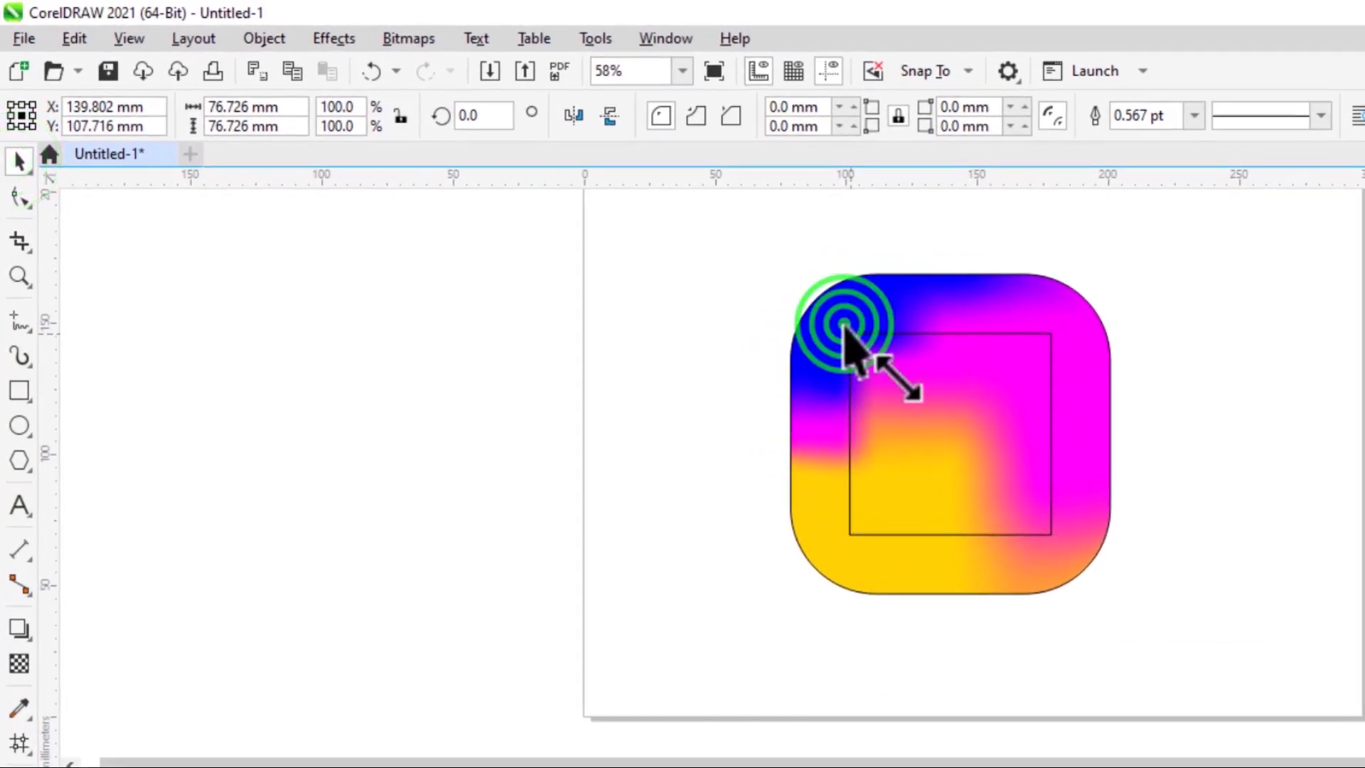
{"action": "left_click_drag", "start_coordinate": [842, 324], "coordinate": [842, 326]}
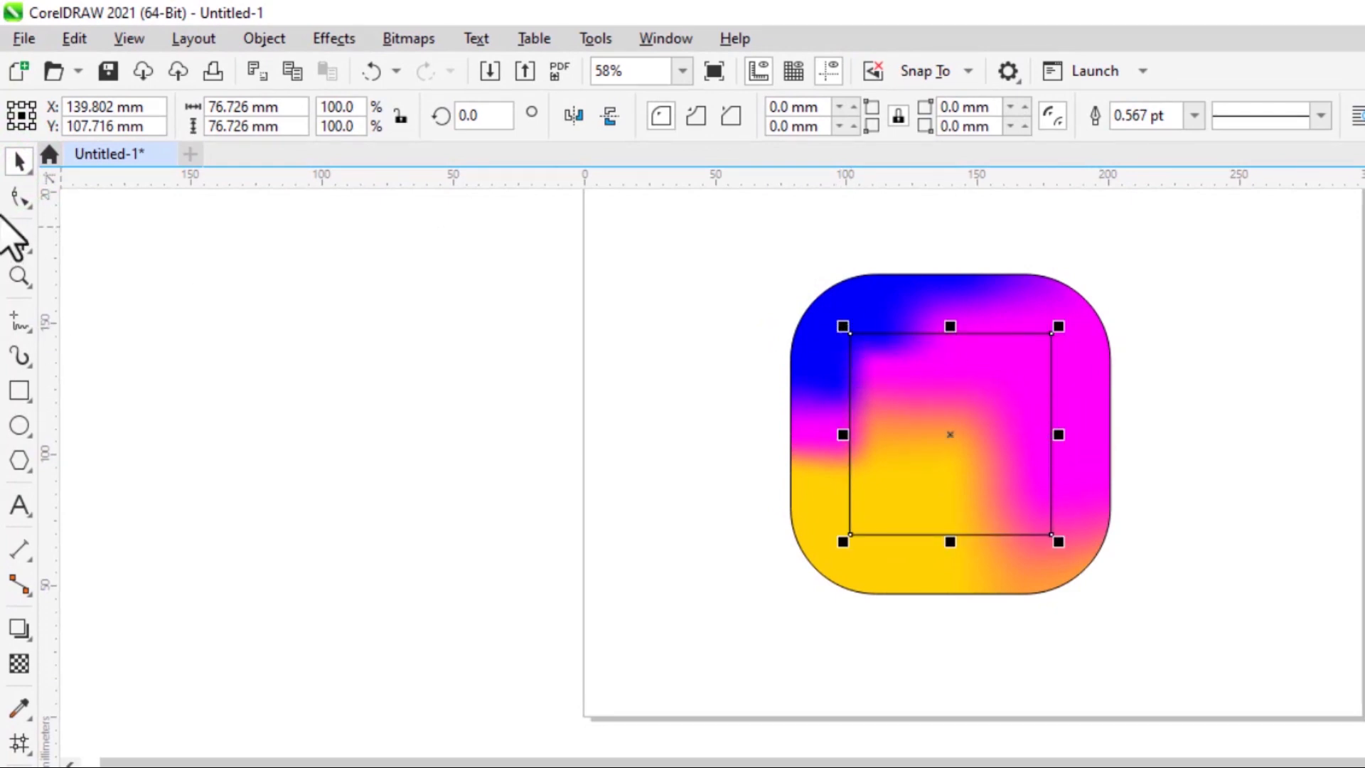
Round all four corners of the inner square with the Shape tool to a radius of about 18.8 mm
{"action": "left_click", "coordinate": [17, 197]}
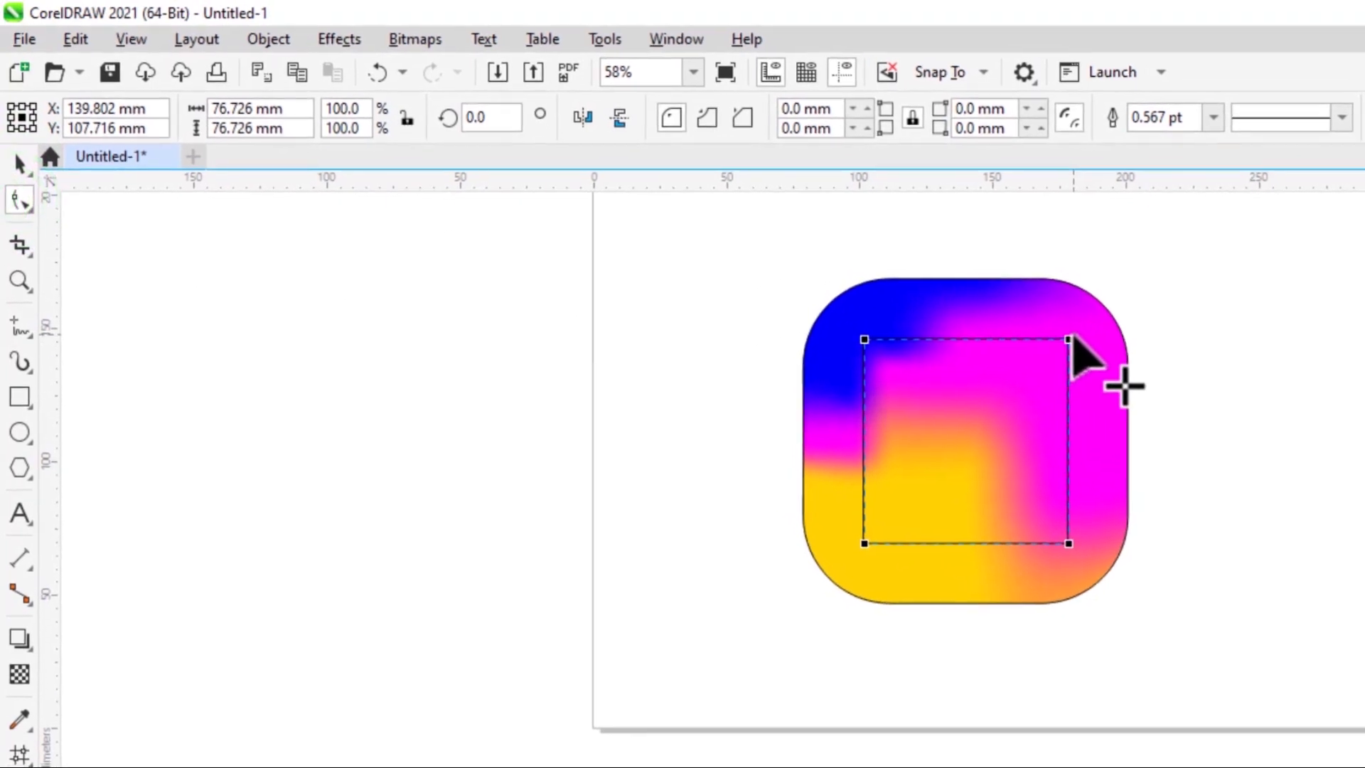
{"action": "left_click", "coordinate": [1052, 334]}
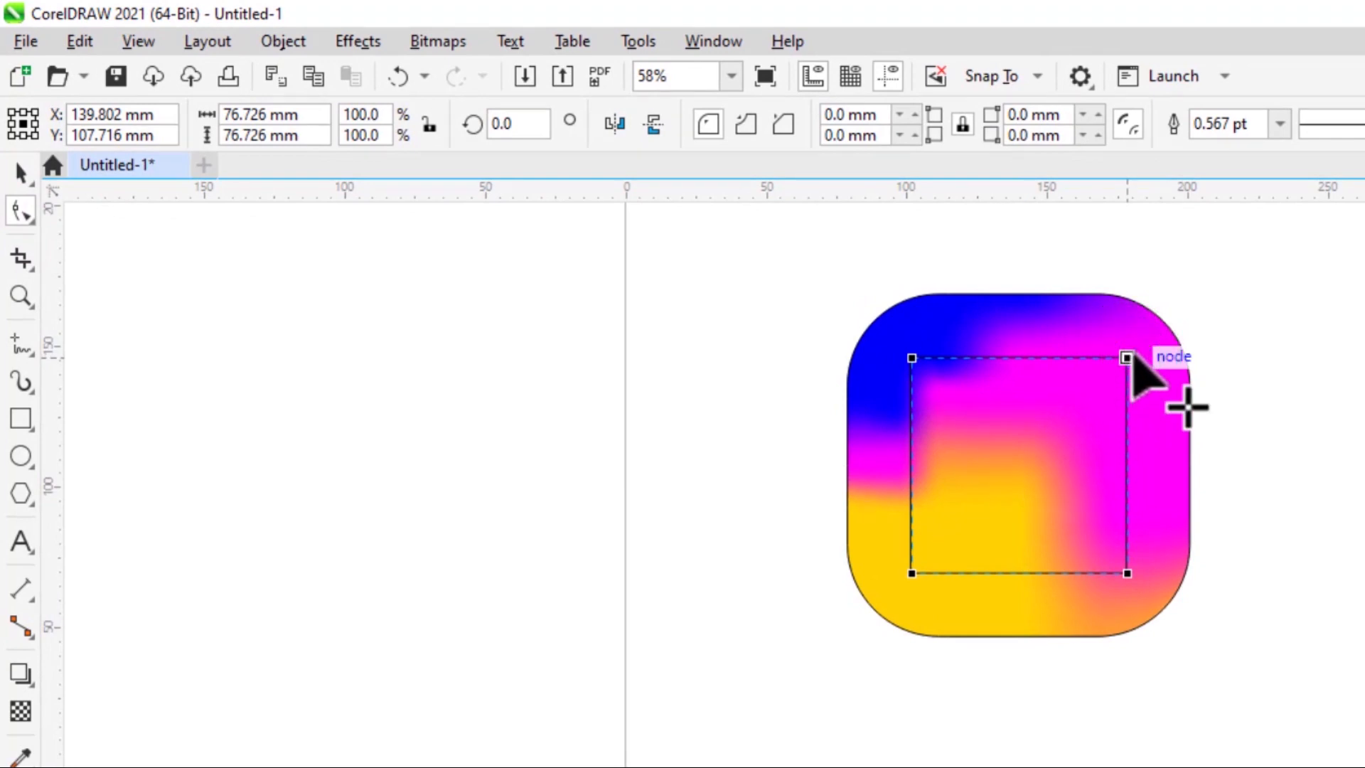
{"action": "left_click_drag", "start_coordinate": [1125, 356], "coordinate": [1098, 413]}
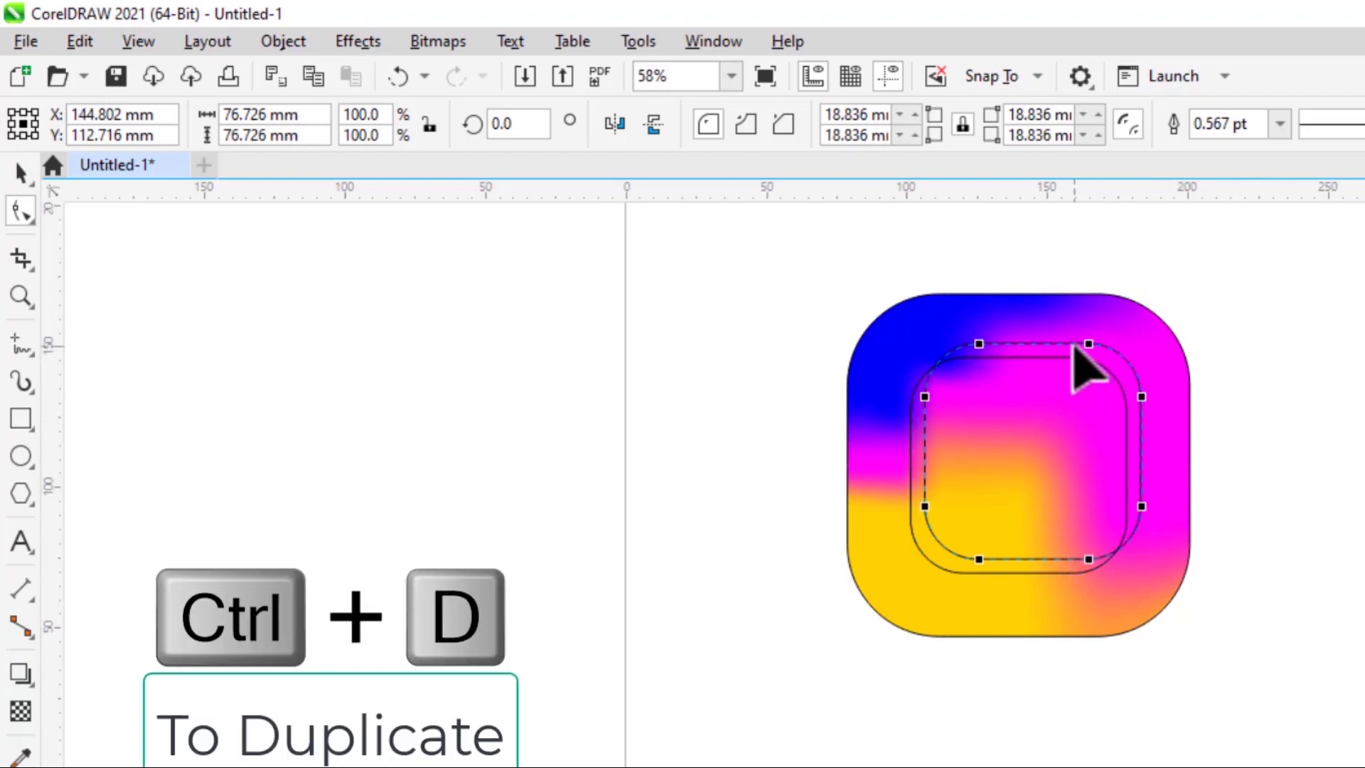
Duplicate the inner rounded square, scale the copy down to about 58 mm and centre it inside the original
{"action": "left_click", "coordinate": [1074, 338]}
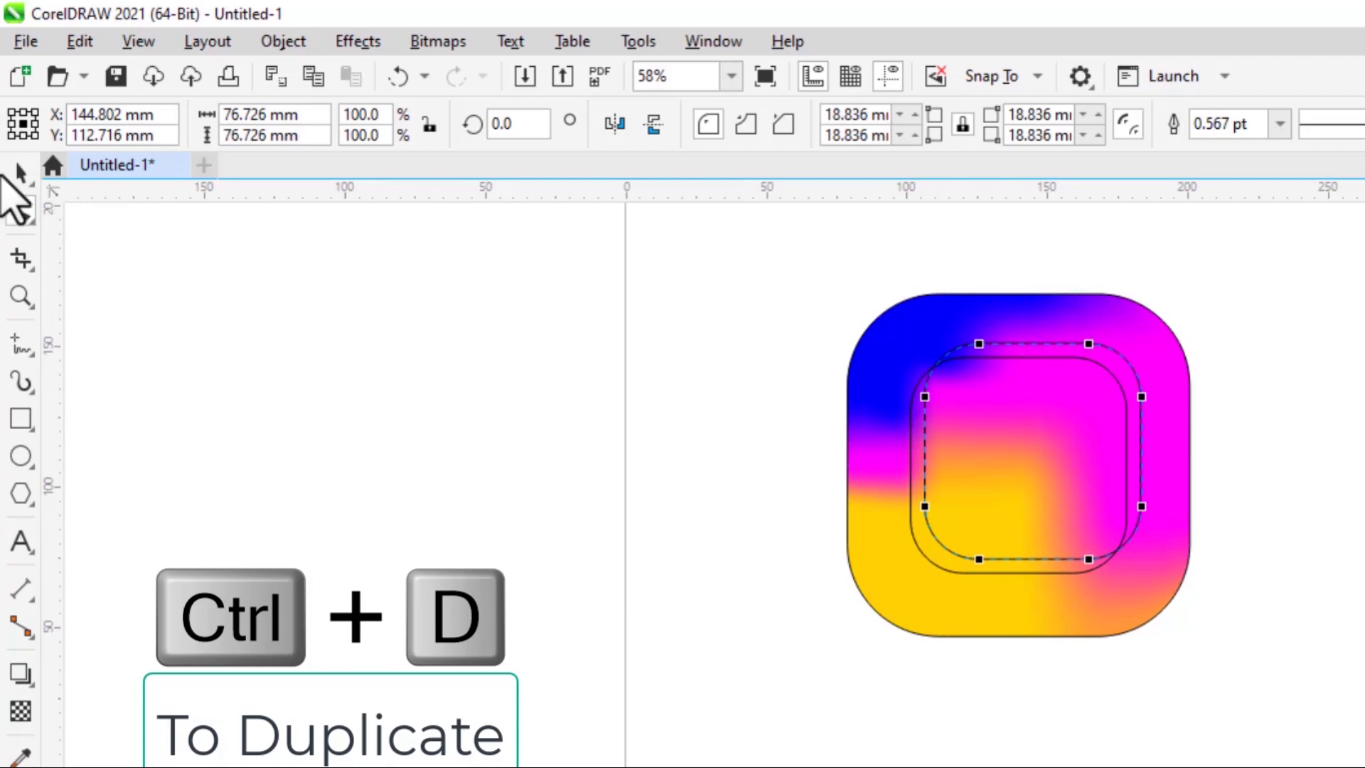
{"action": "mouse_move", "coordinate": [1030, 459]}
{"action": "left_mouse_down"}
{"action": "mouse_move", "coordinate": [1044, 466]}
{"action": "mouse_move", "coordinate": [1032, 459]}
{"action": "left_mouse_up"}
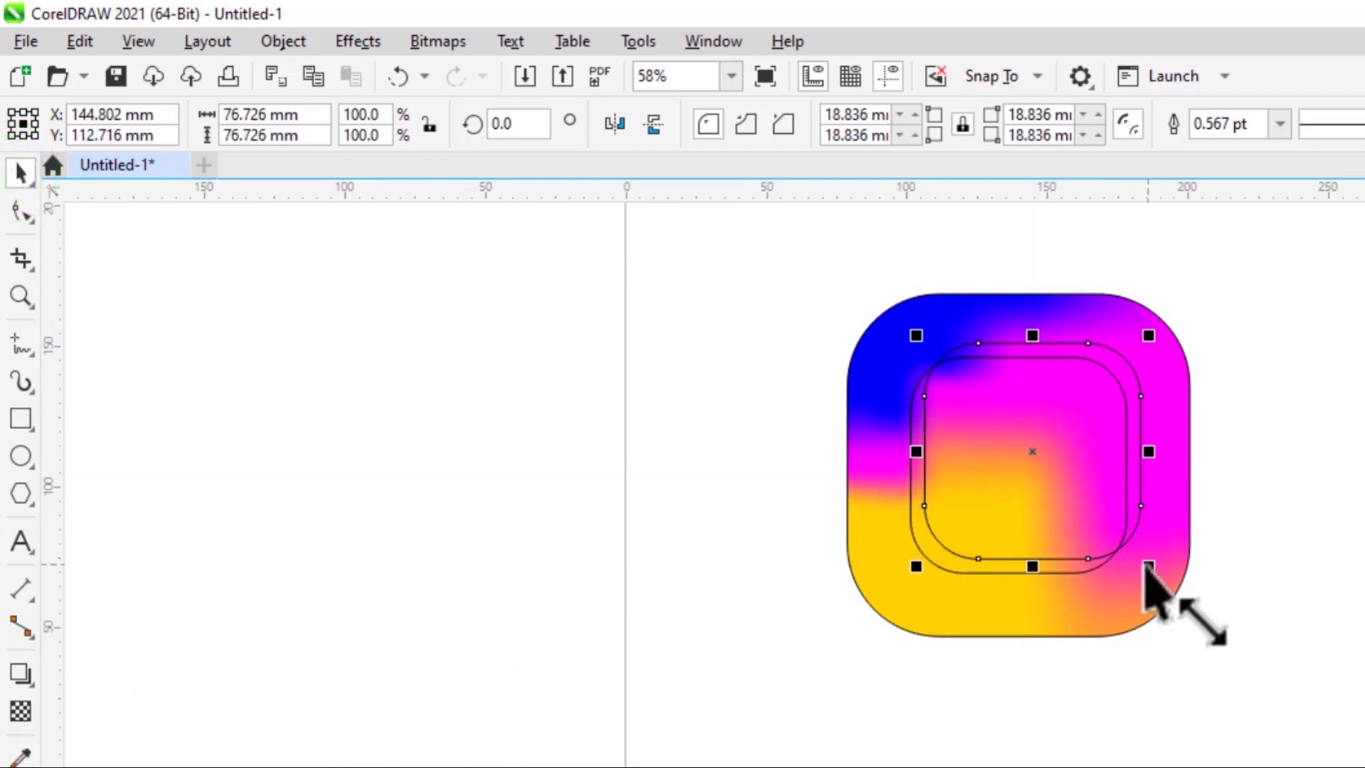
{"action": "left_click_drag", "start_coordinate": [1148, 568], "coordinate": [1096, 516]}
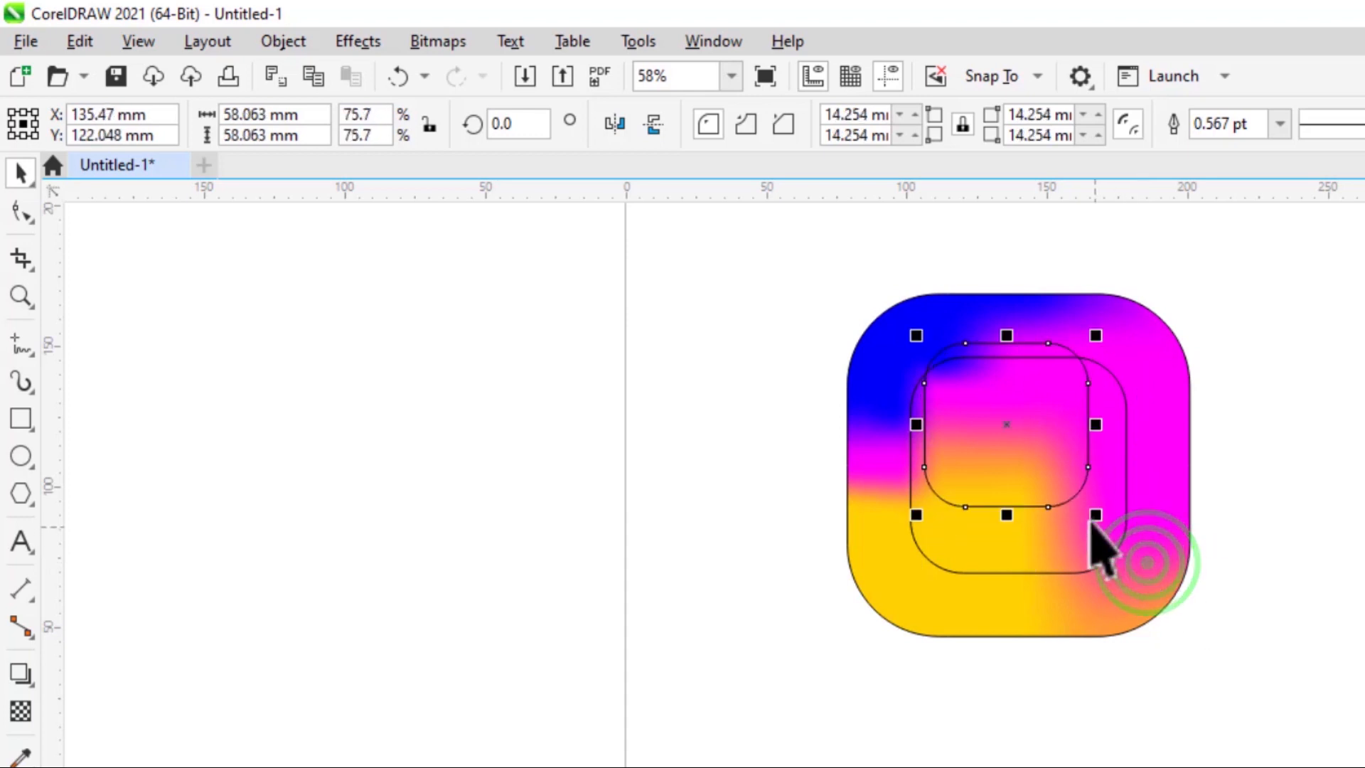
{"action": "left_click_drag", "start_coordinate": [1010, 425], "coordinate": [1018, 466]}
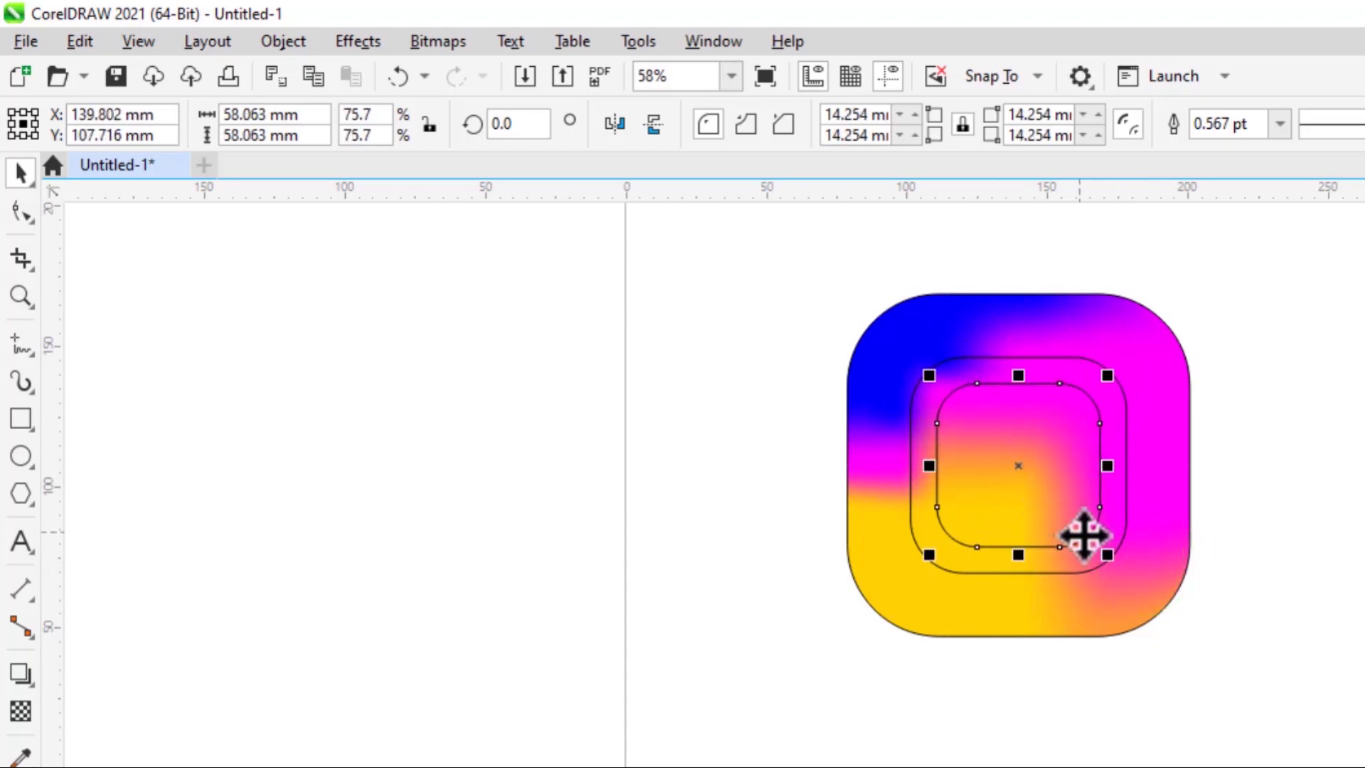
Enlarge the smaller rounded square to about 61.8 mm and move it back inside the larger inner outline
{"action": "left_click_drag", "start_coordinate": [1107, 554], "coordinate": [1132, 565]}
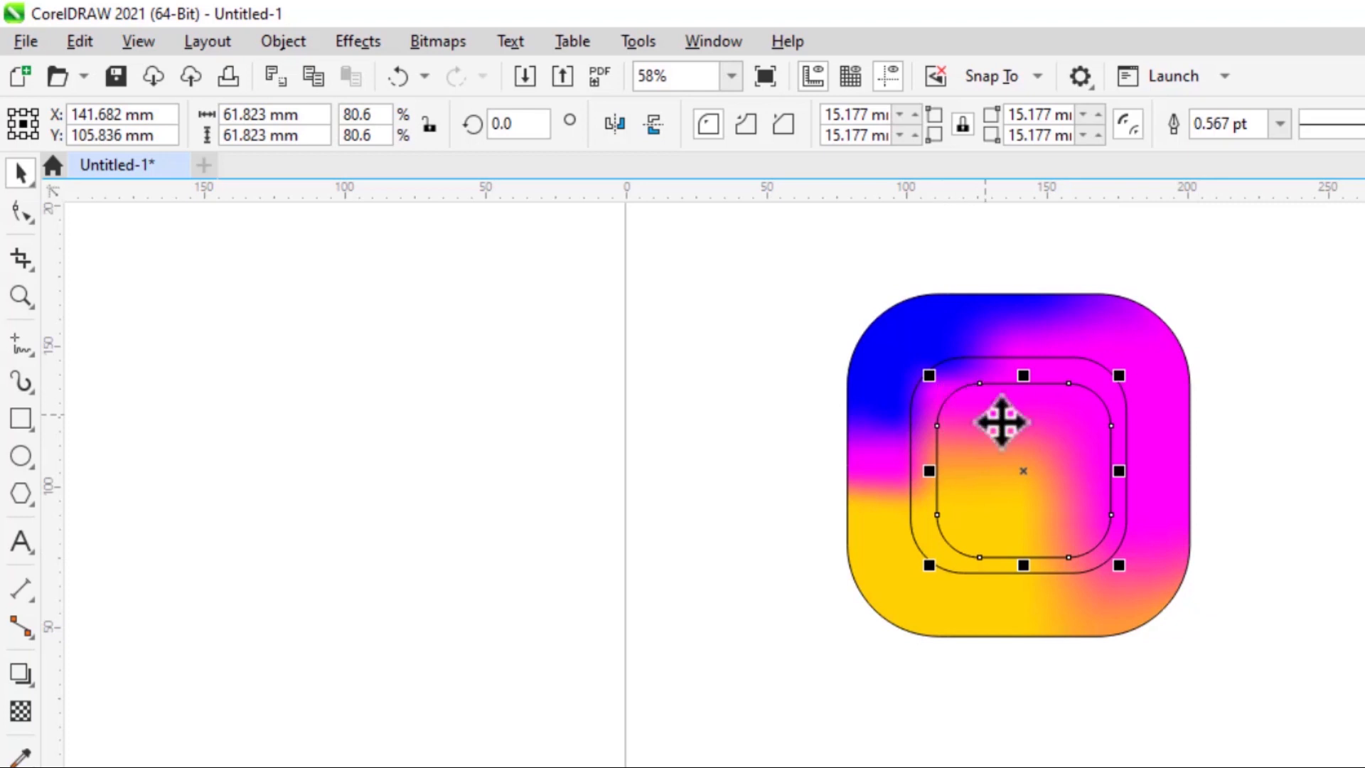
{"action": "left_click_drag", "start_coordinate": [1027, 480], "coordinate": [1013, 471]}
{"action": "left_click", "coordinate": [1274, 464]}
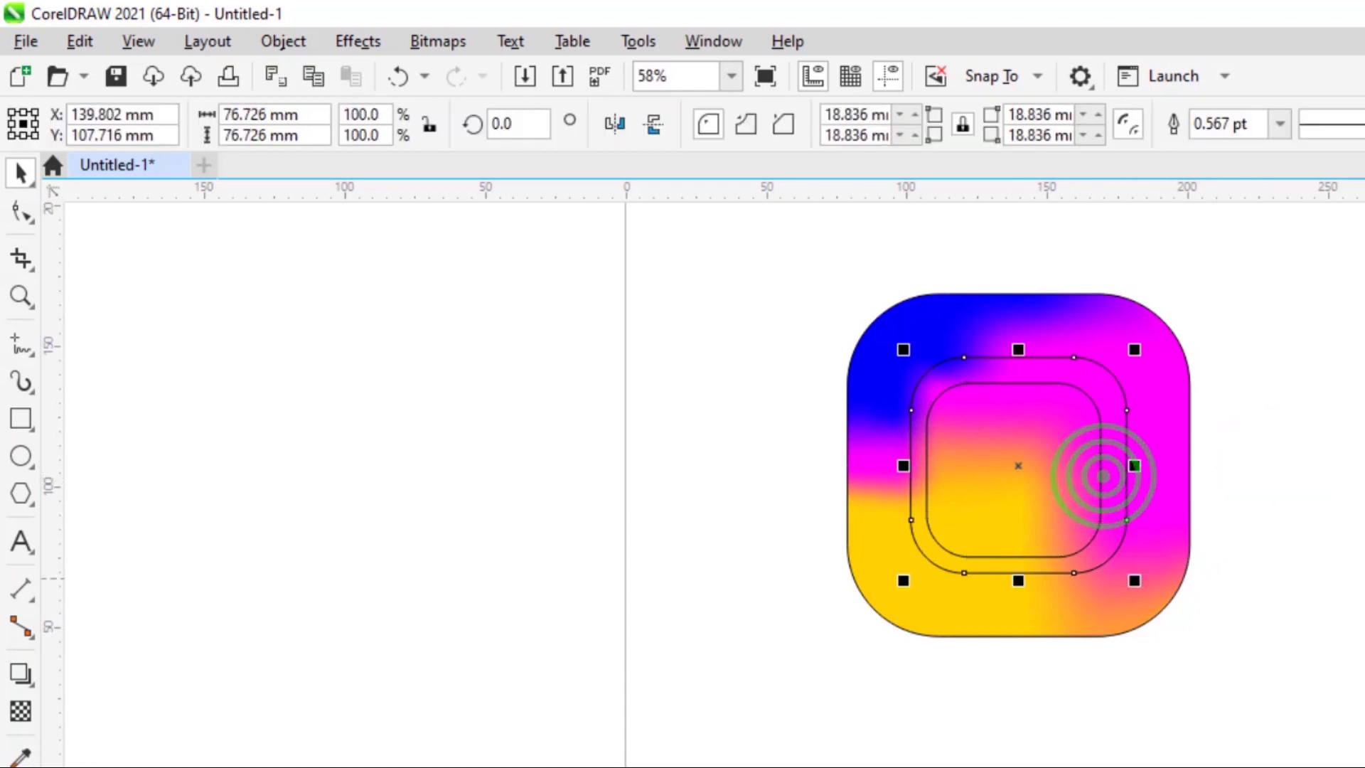
Nudge the larger inner rounded square upward by about 0.8 mm and deselect it
{"action": "key", "text": "Up"}
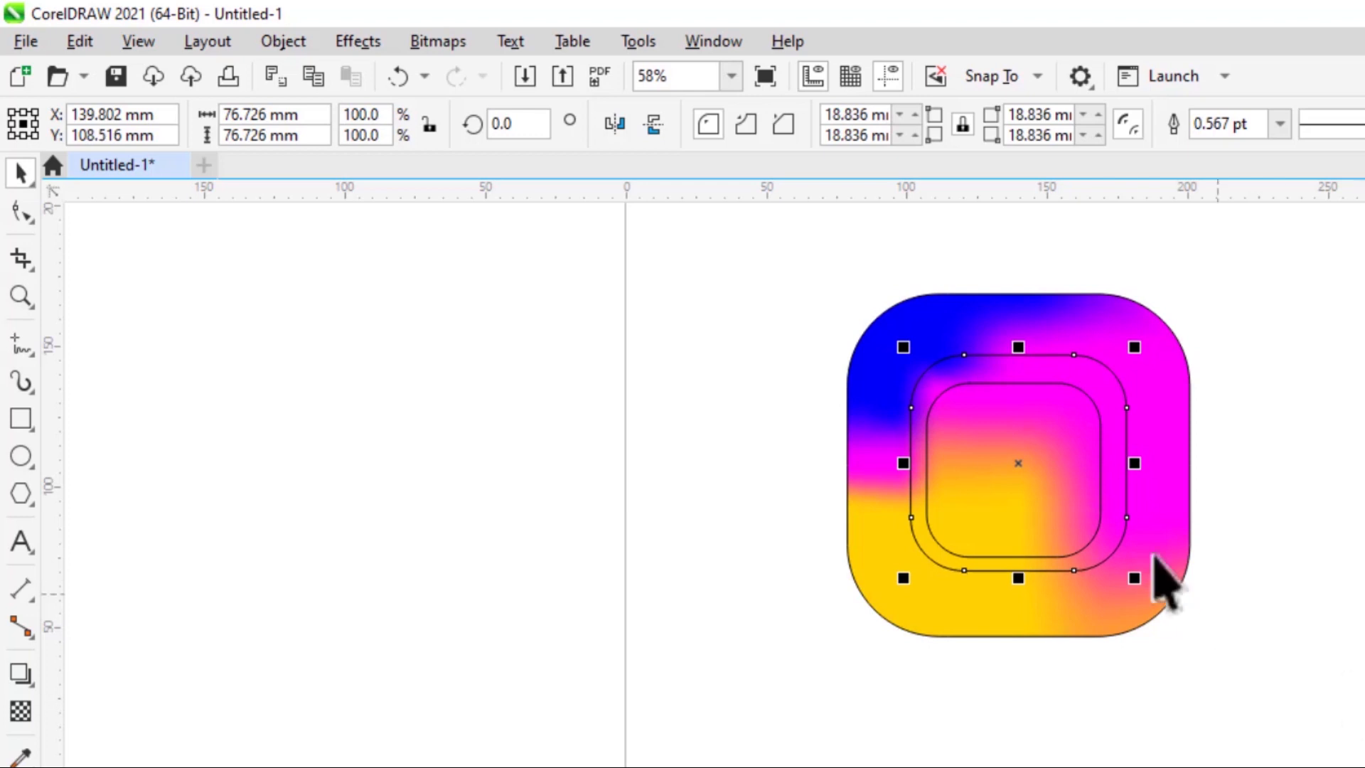
{"action": "left_click", "coordinate": [1018, 463]}
{"action": "left_click", "coordinate": [1276, 558]}
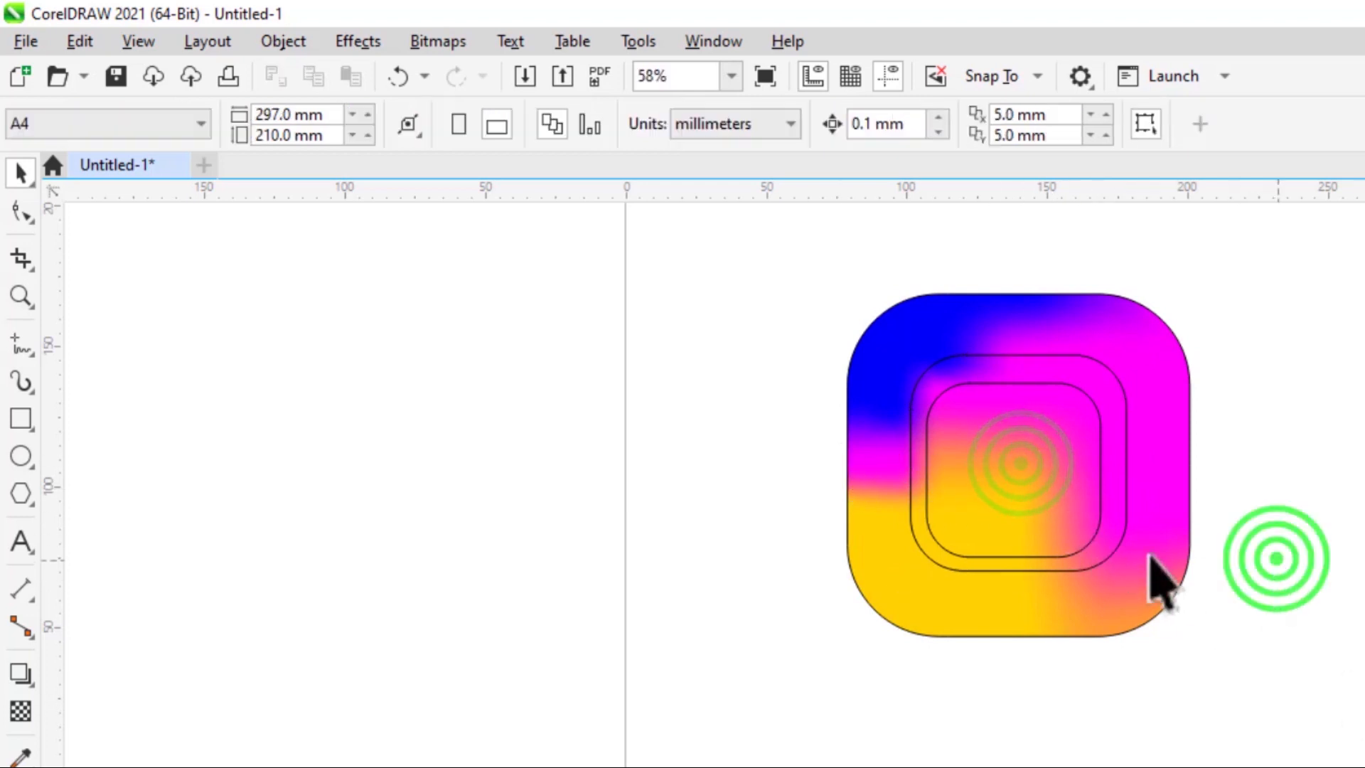
Nudge the smallest rounded square up about 1.5 mm and right about 1.2 mm to even out its margins
{"action": "left_click", "coordinate": [1014, 460]}
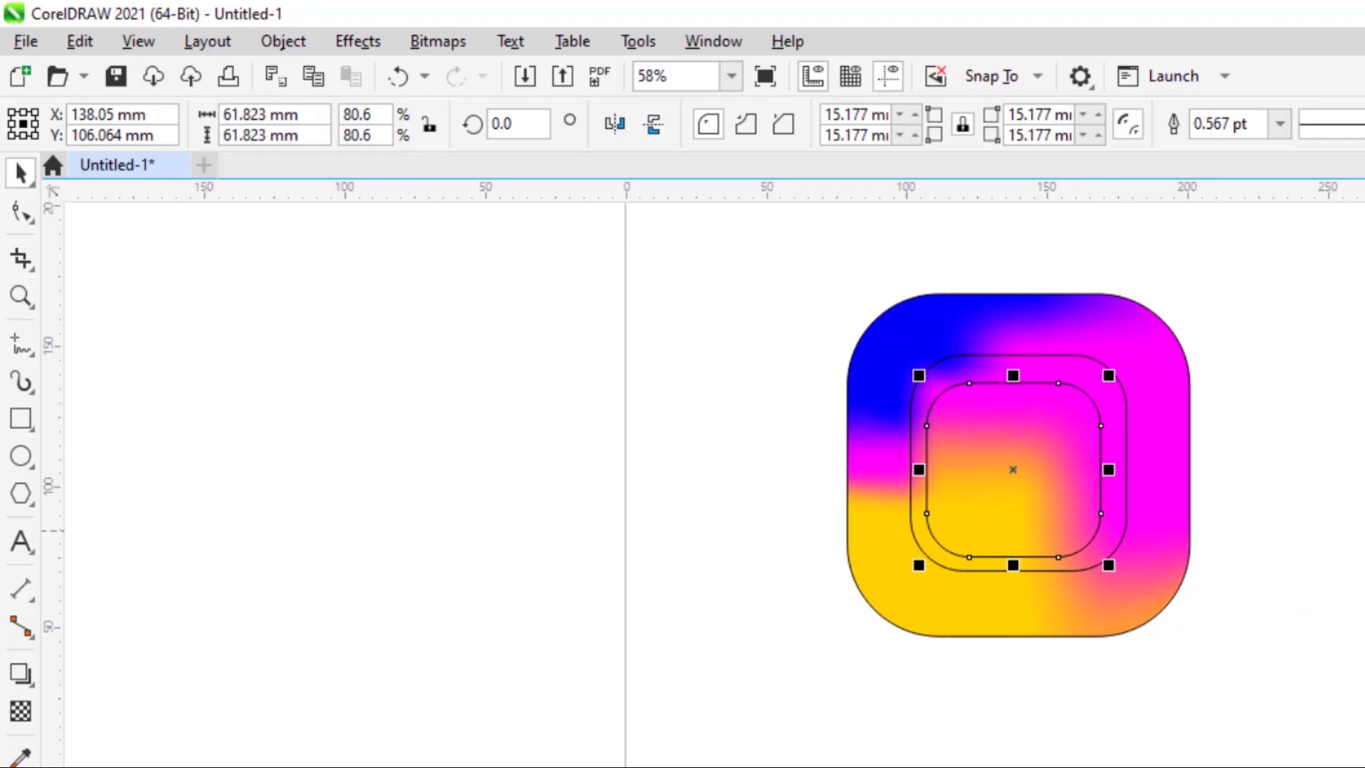
{"action": "key", "text": "Up"}
{"action": "key", "text": "Up"}
{"action": "key", "text": "Up"}
{"action": "key", "text": "Up"}
{"action": "key", "text": "Up"}
{"action": "key", "text": "Up"}
{"action": "key", "text": "Up"}
{"action": "key", "text": "Up"}
{"action": "key", "text": "Up"}
{"action": "key", "text": "Up"}
{"action": "key", "text": "Up"}
{"action": "key", "text": "Up"}
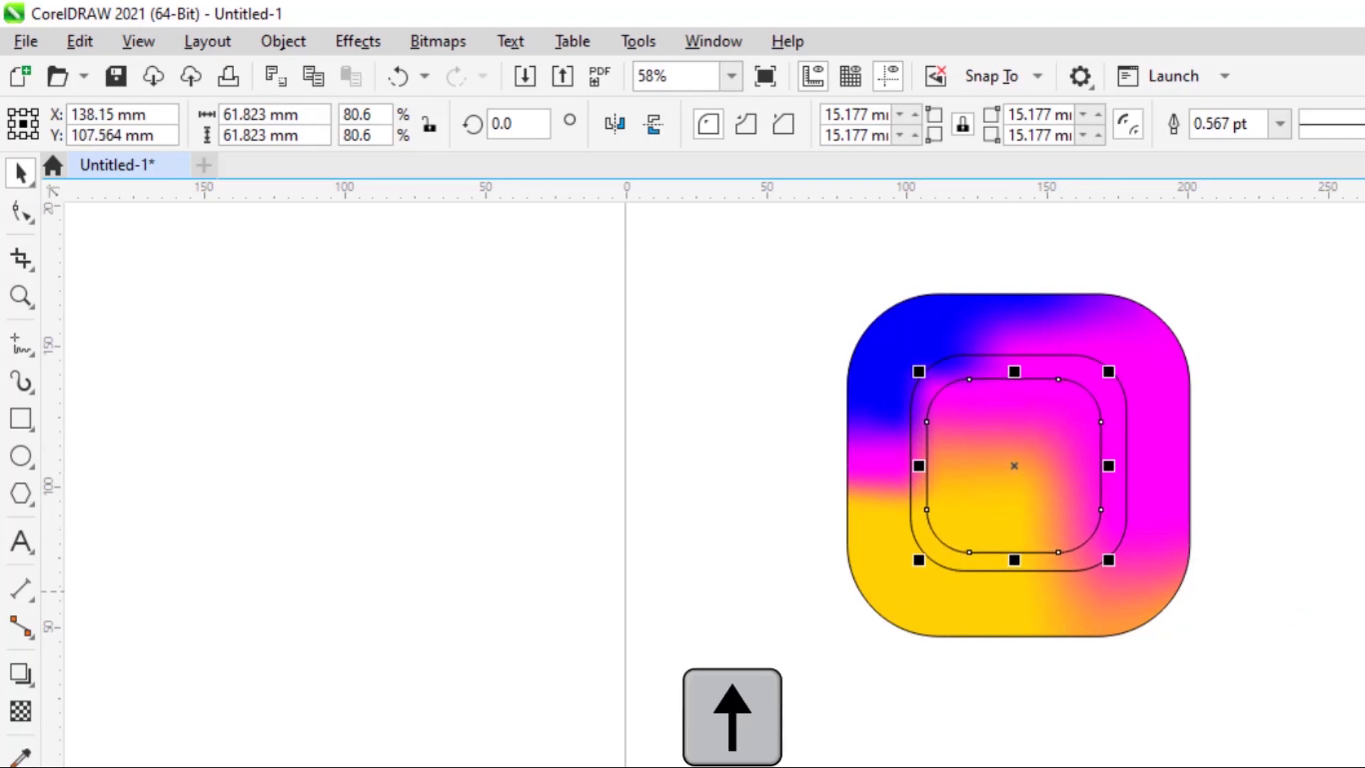
{"action": "key", "text": "Right"}
{"action": "key", "text": "Right"}
{"action": "key", "text": "Right"}
{"action": "key", "text": "Right"}
{"action": "key", "text": "Right"}
{"action": "key", "text": "Right"}
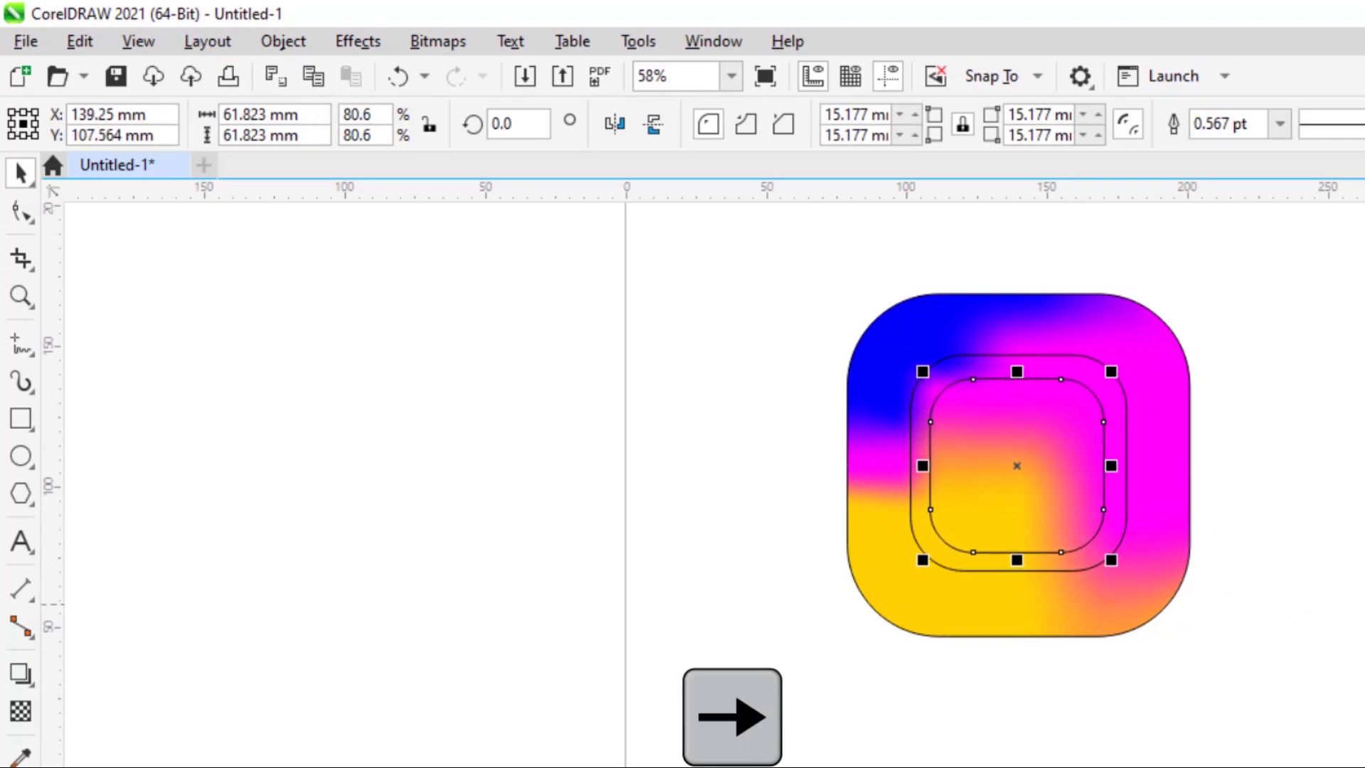
Enlarge the smallest rounded square to about 64.1 mm so it sits evenly inside the larger inner outline, and clear the selection
{"action": "left_click_drag", "start_coordinate": [1111, 369], "coordinate": [1112, 369]}
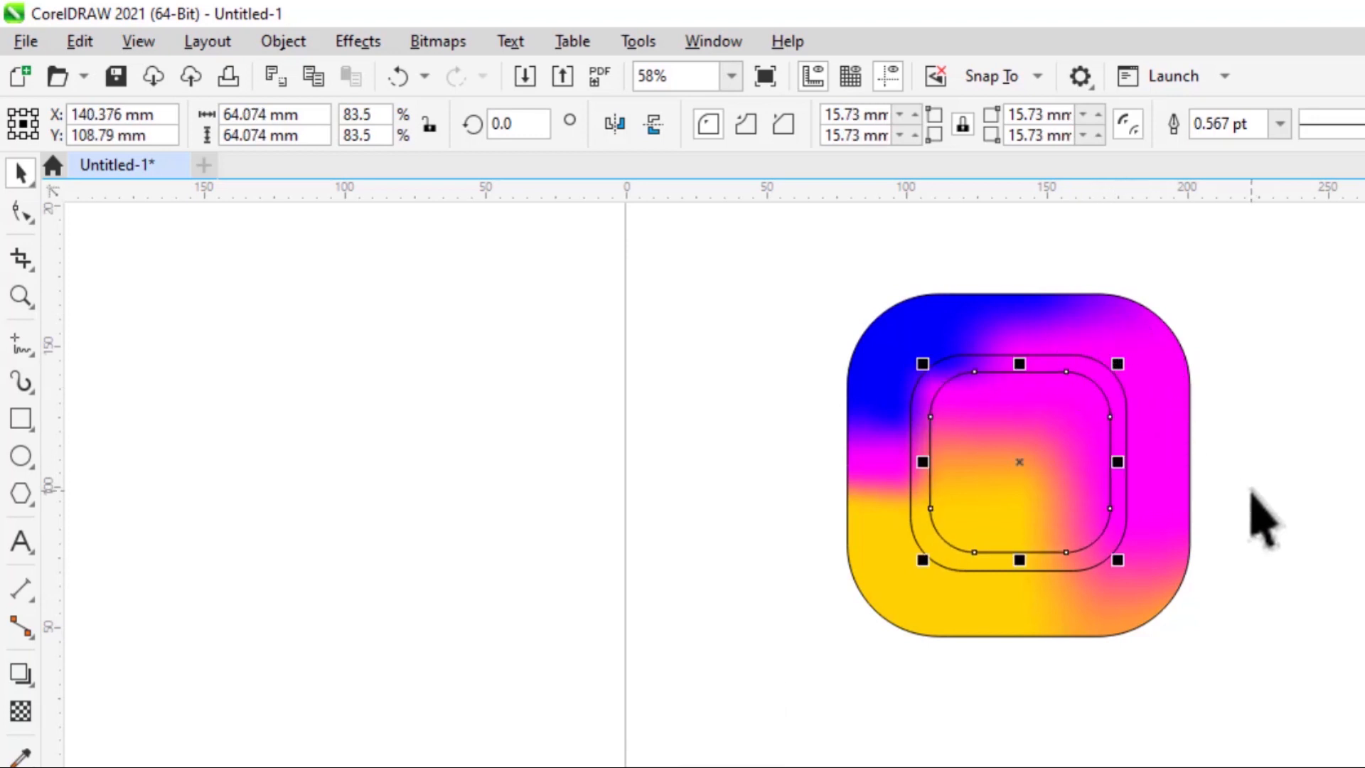
{"action": "left_click", "coordinate": [1278, 462]}
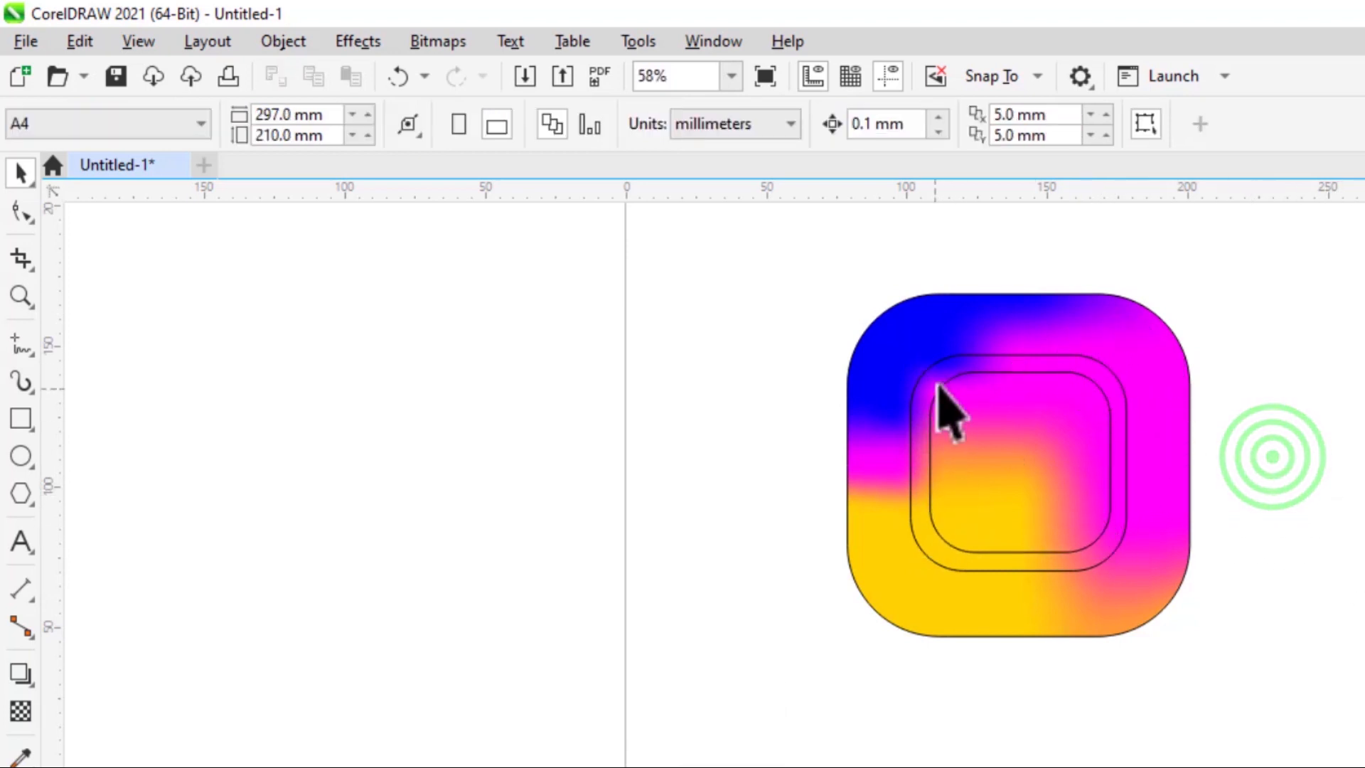
{"action": "left_click", "coordinate": [960, 363]}
{"action": "left_click", "coordinate": [971, 364]}
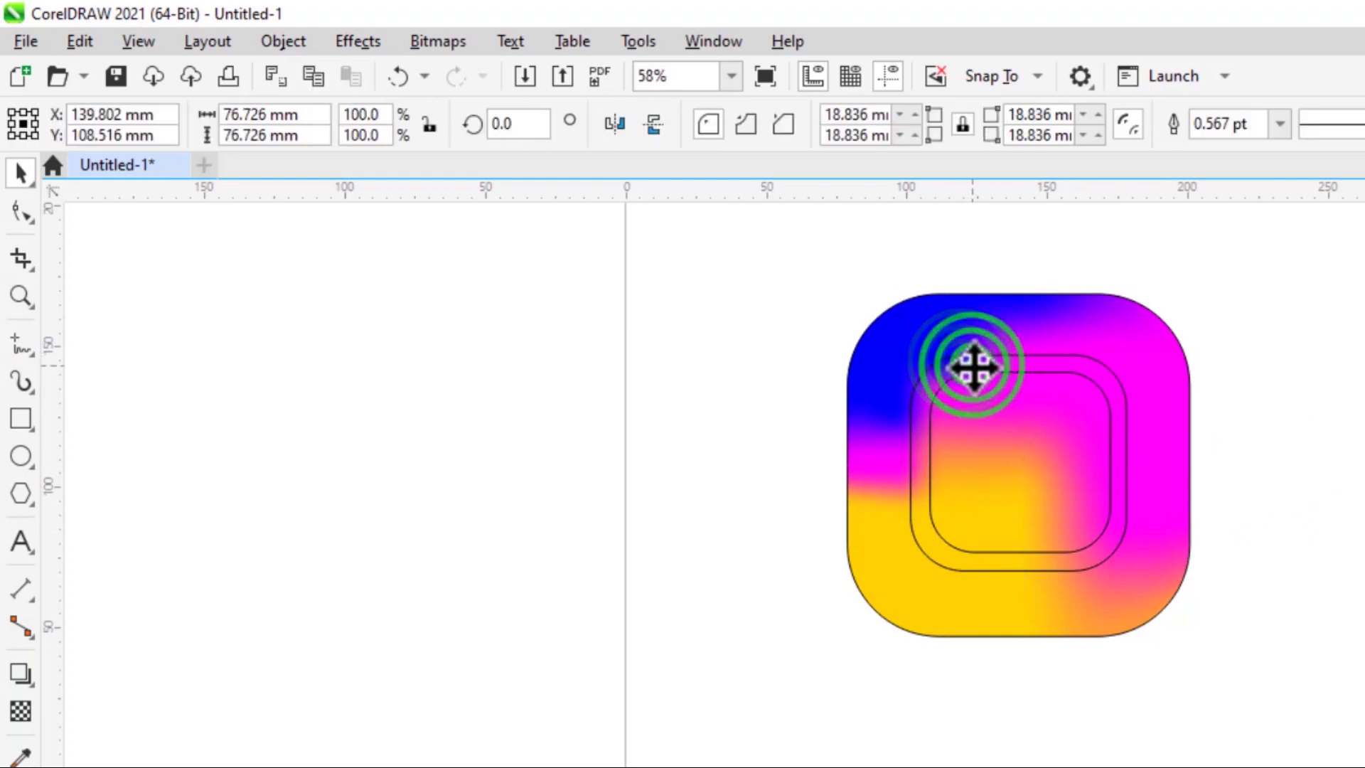
{"action": "left_click", "coordinate": [771, 439]}
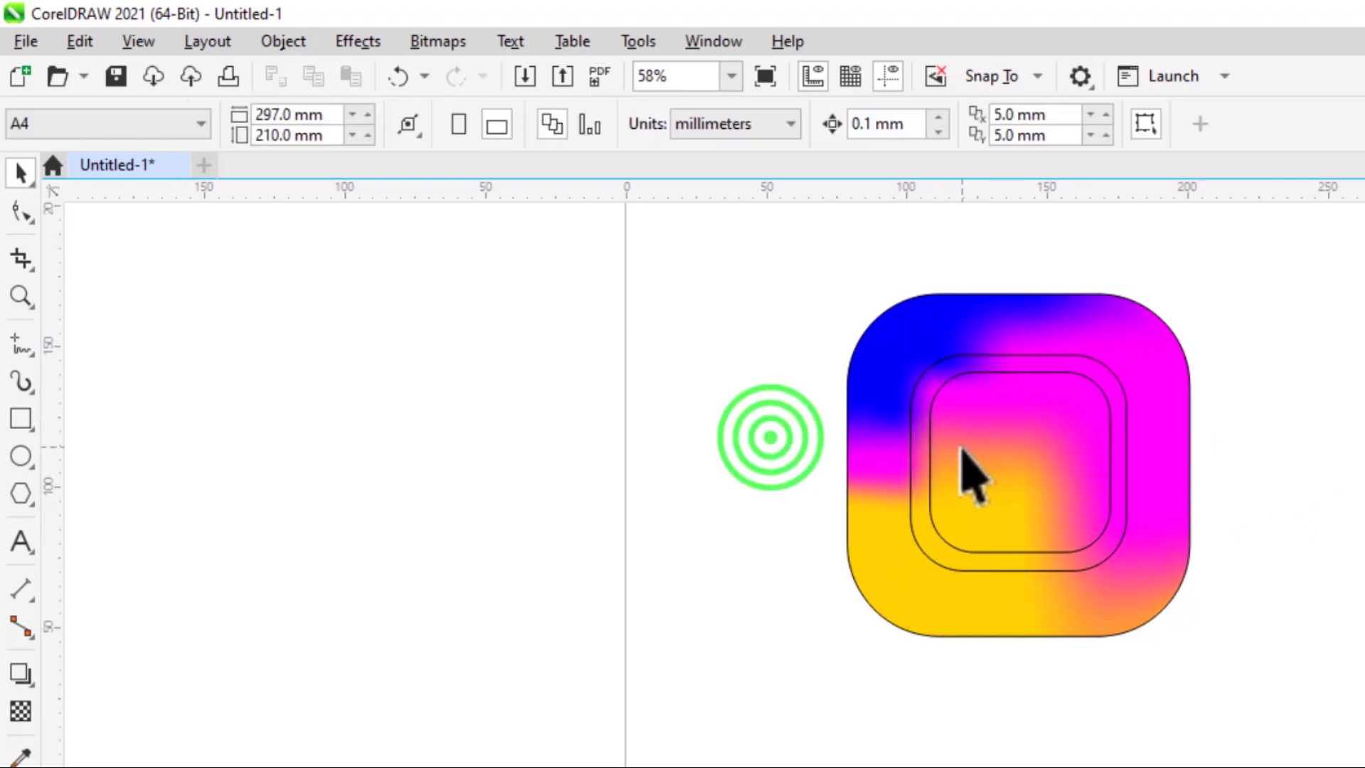
Use Smart Fill on the band between the two inner rounded squares and colour the resulting frame white
{"action": "left_click", "coordinate": [918, 467]}
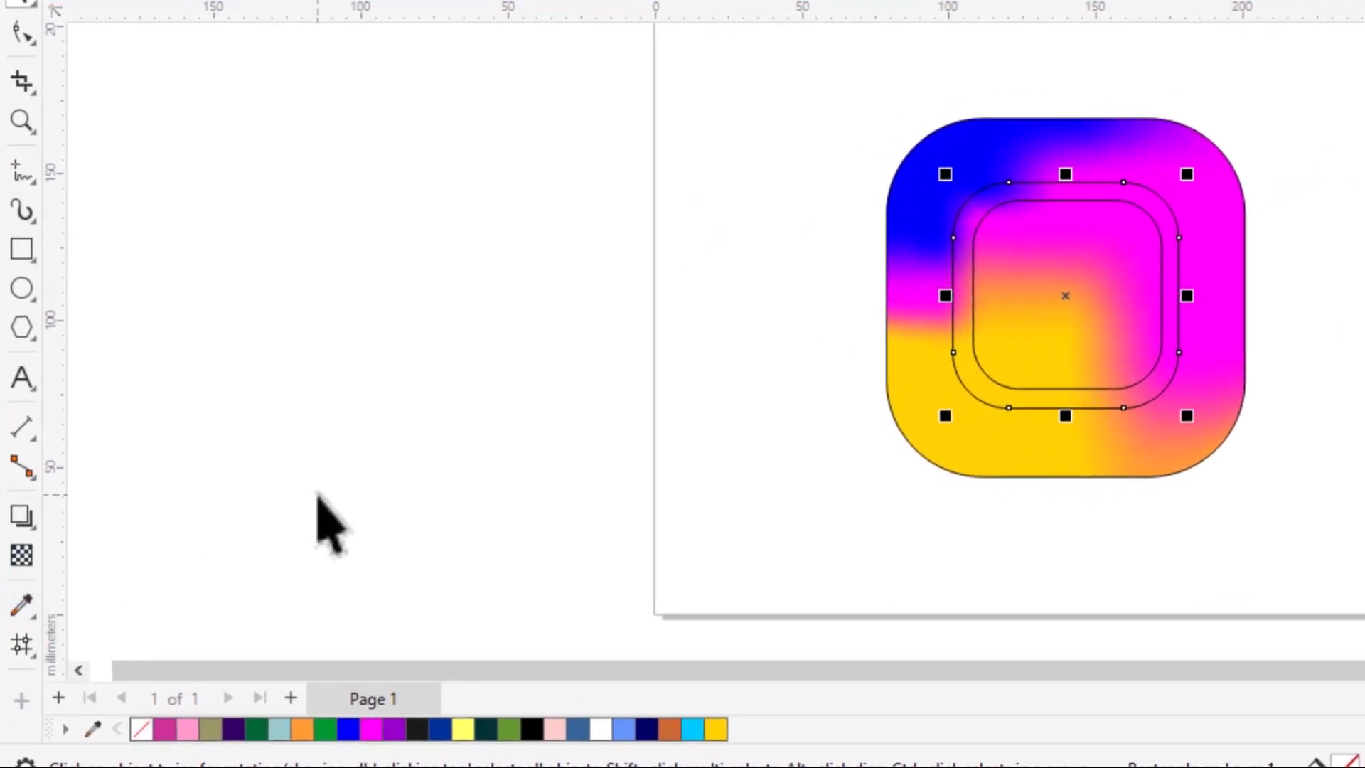
{"action": "left_click", "coordinate": [30, 614]}
{"action": "mouse_move", "coordinate": [33, 640]}
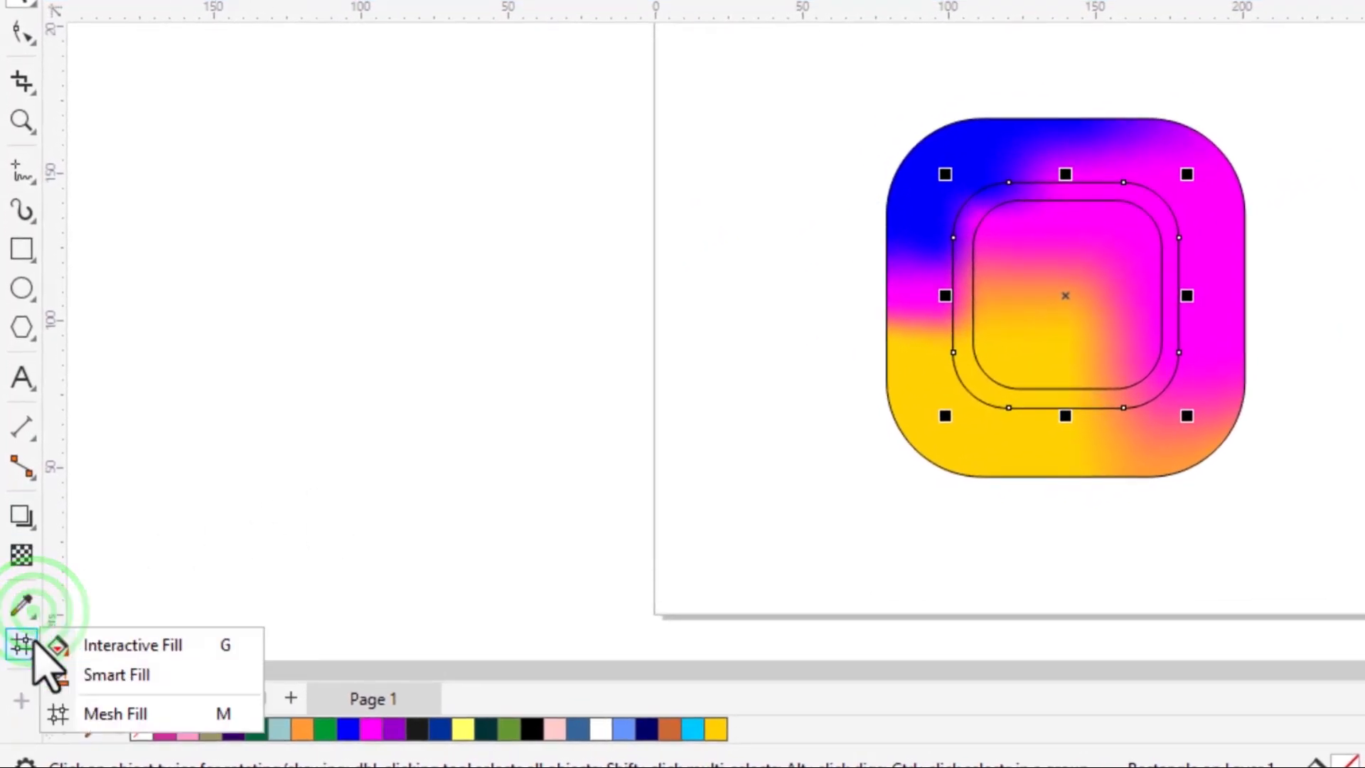
{"action": "left_click", "coordinate": [110, 674]}
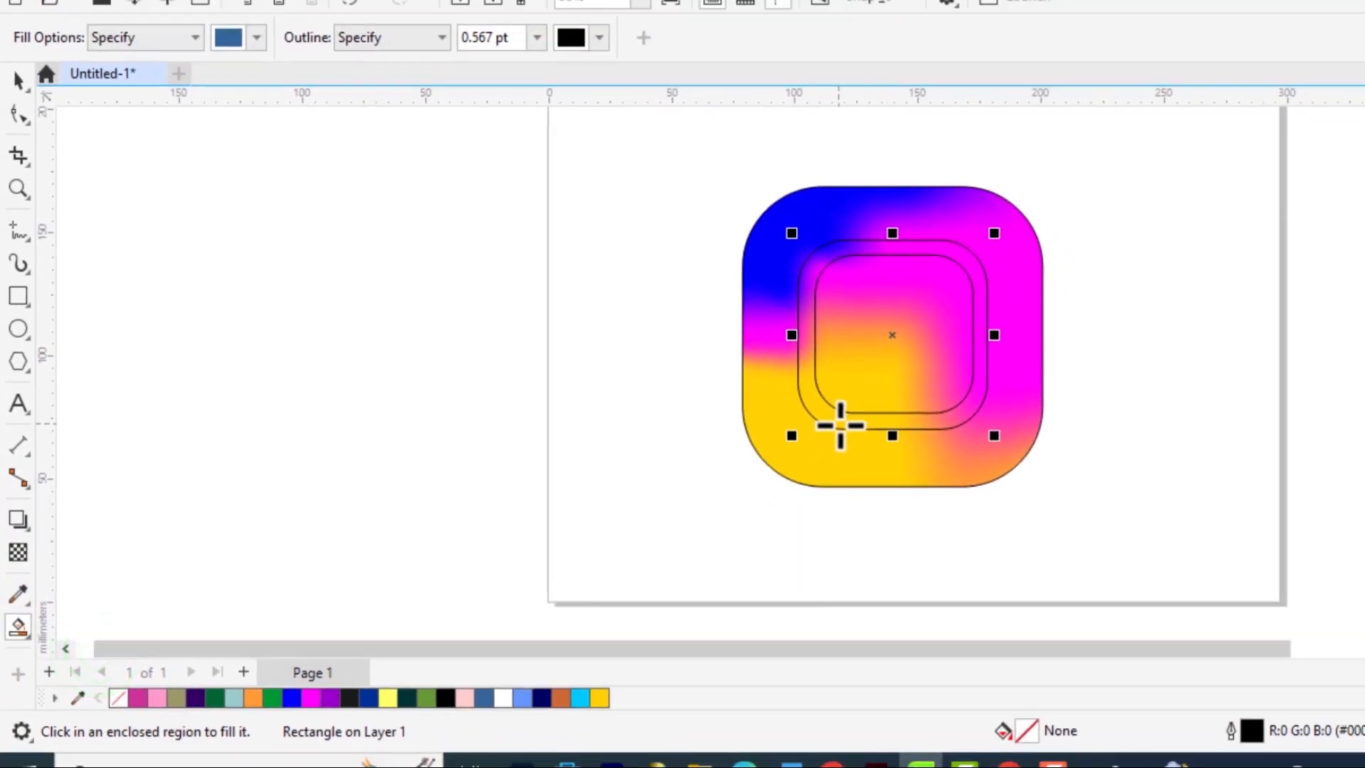
{"action": "left_click", "coordinate": [981, 387]}
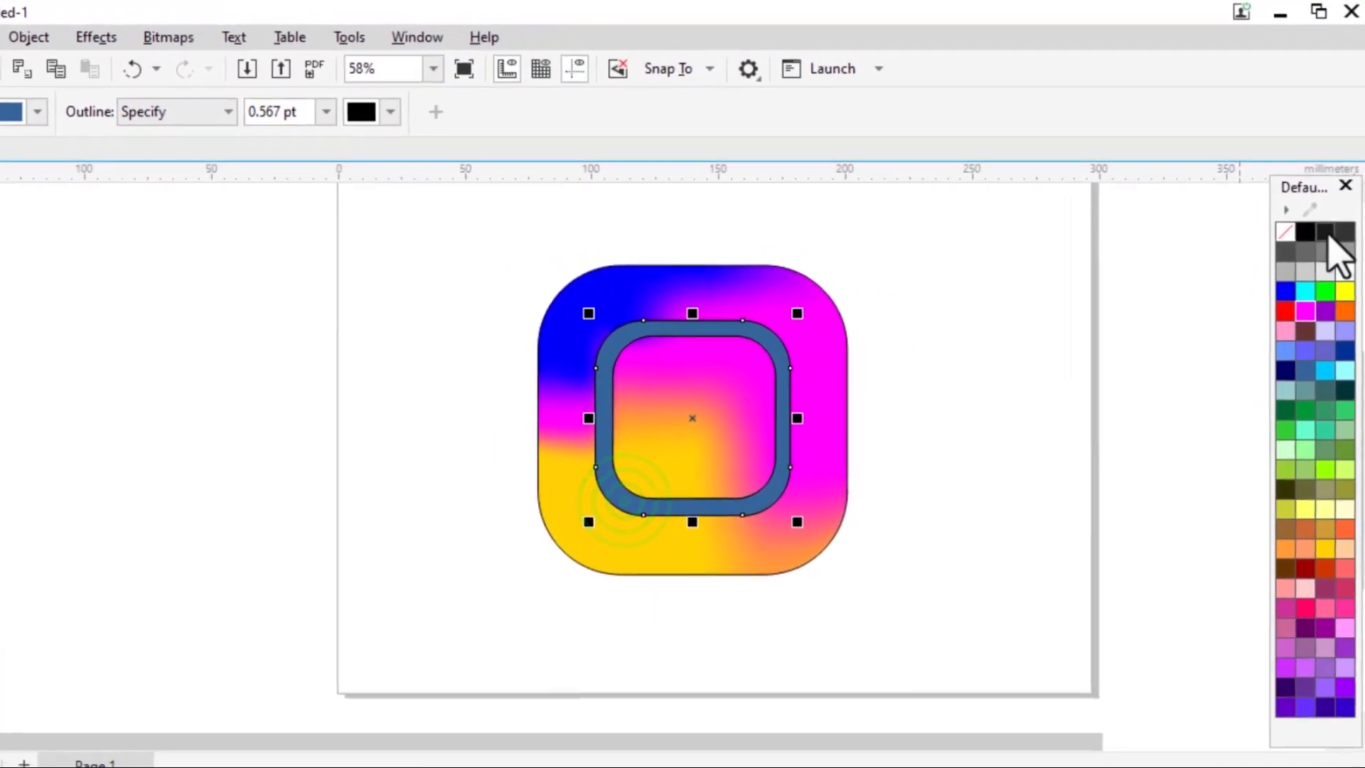
{"action": "left_click", "coordinate": [1343, 284]}
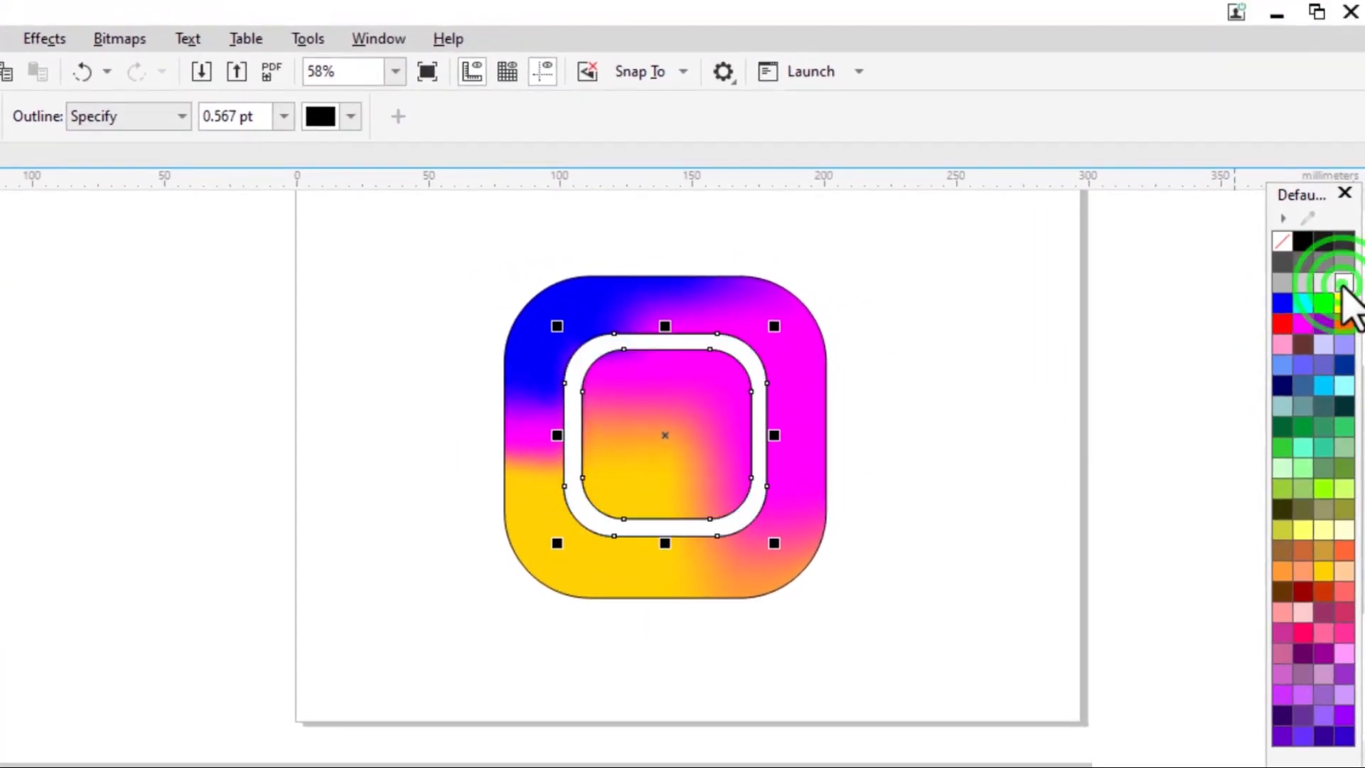
Remove the outline colour from the smallest rounded square and the white frame together, and deselect them
{"action": "key", "text": "space"}
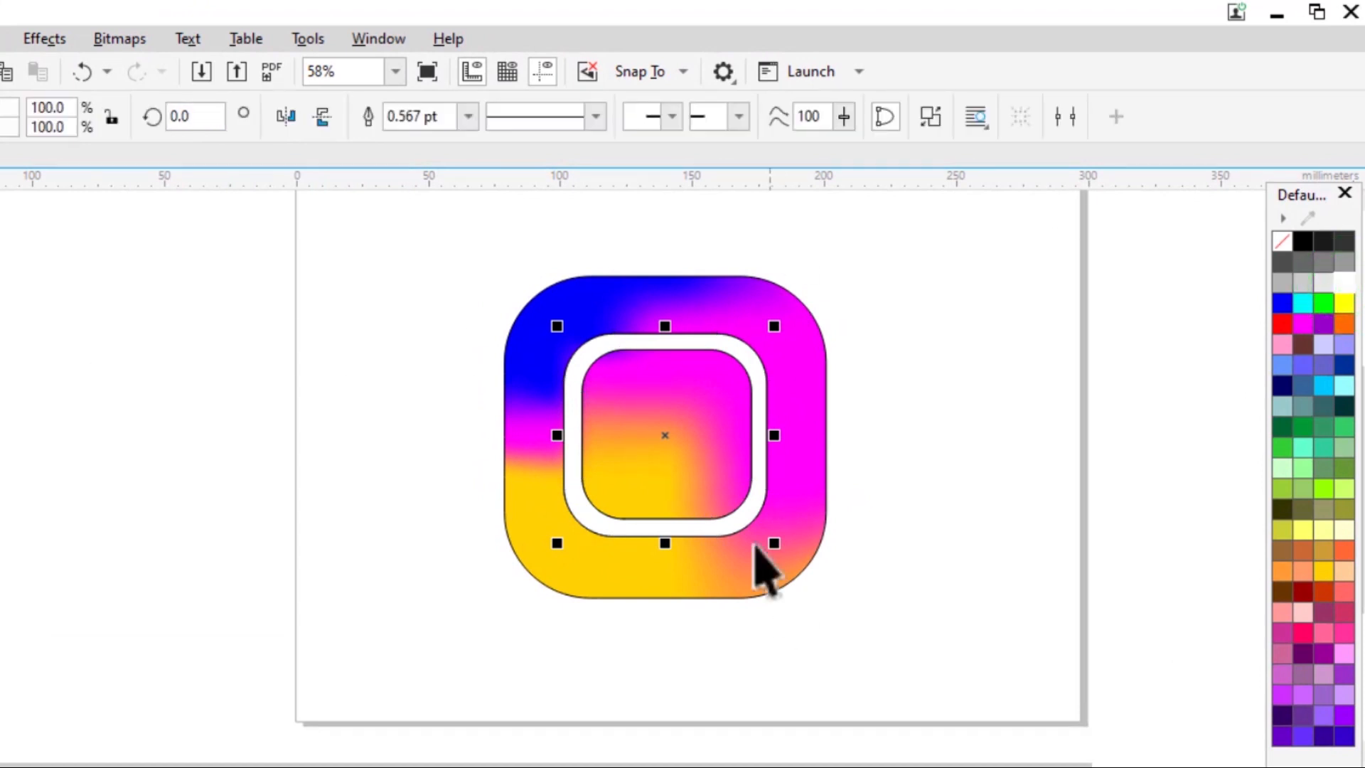
{"action": "left_click", "coordinate": [661, 441]}
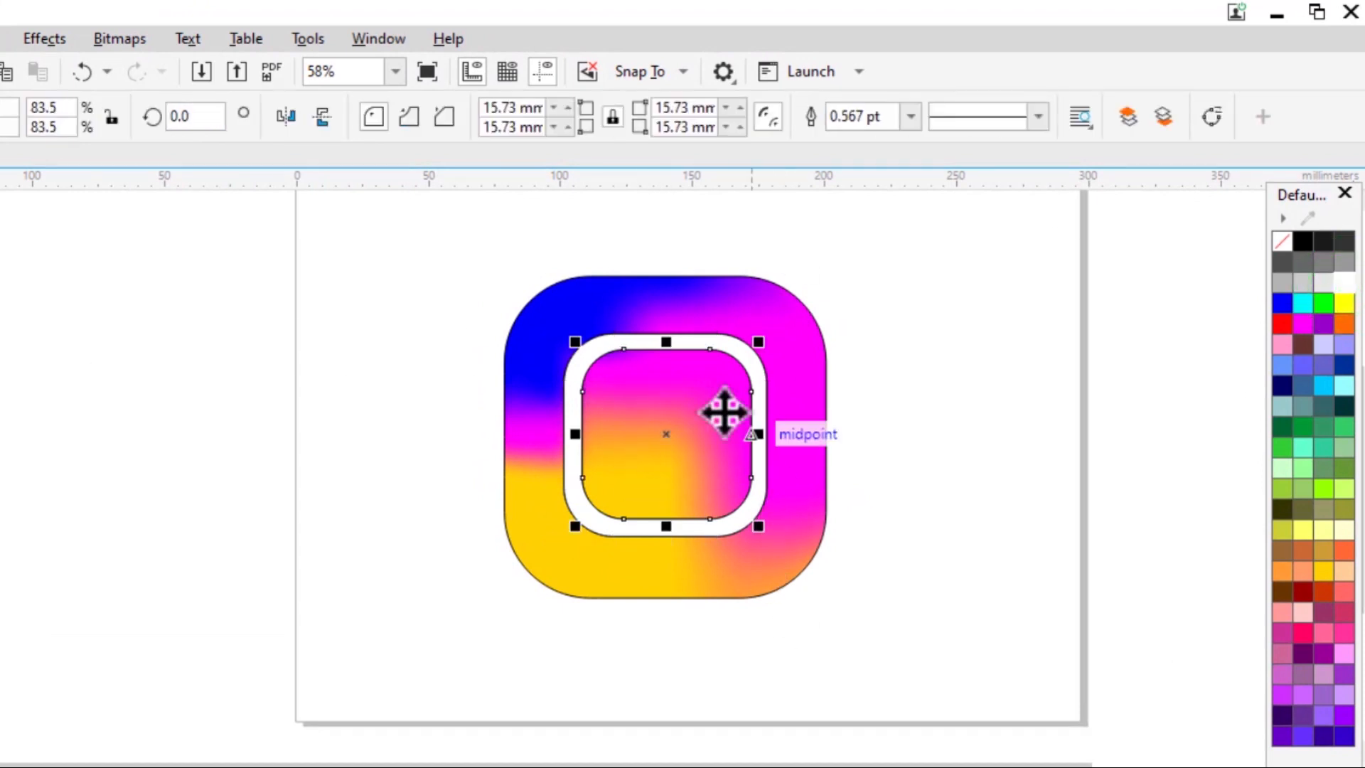
{"action": "left_click", "coordinate": [1288, 249]}
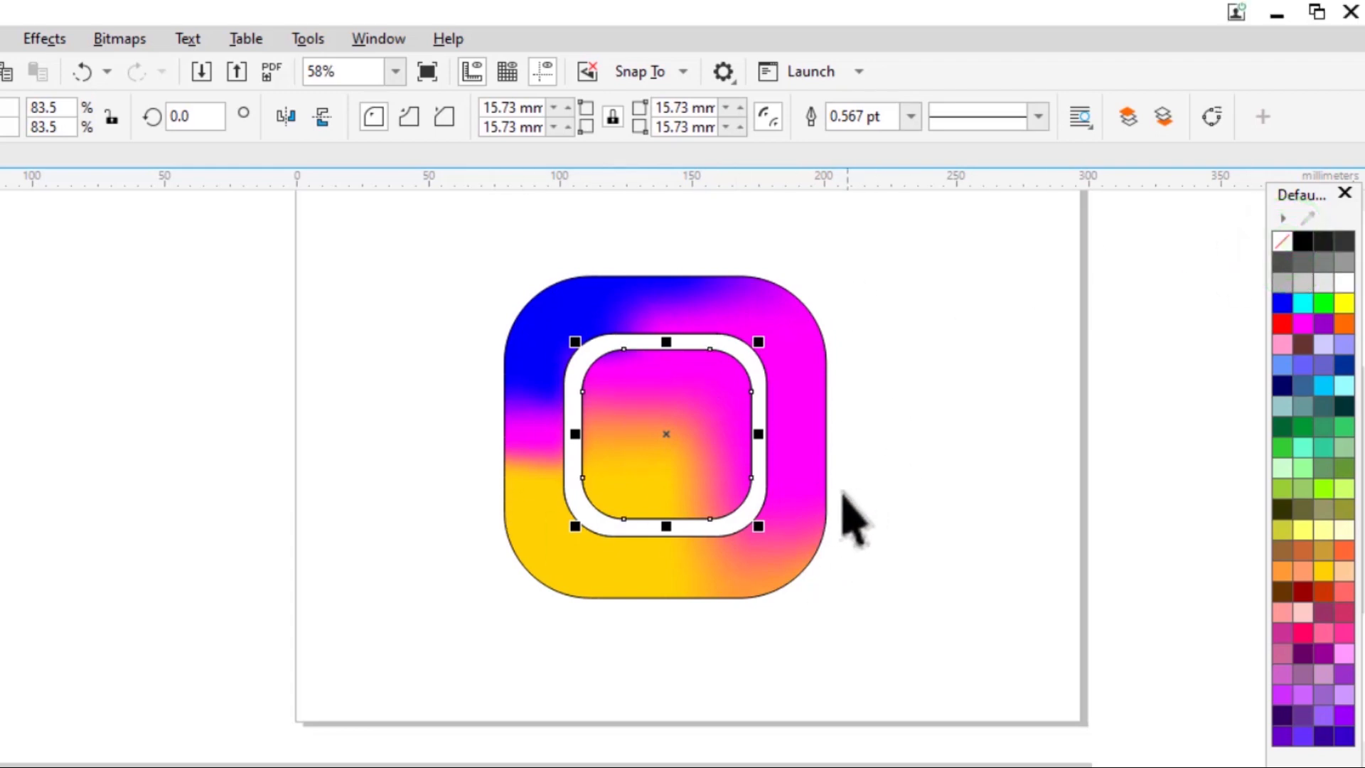
{"action": "left_click", "coordinate": [765, 512], "text": "shift"}
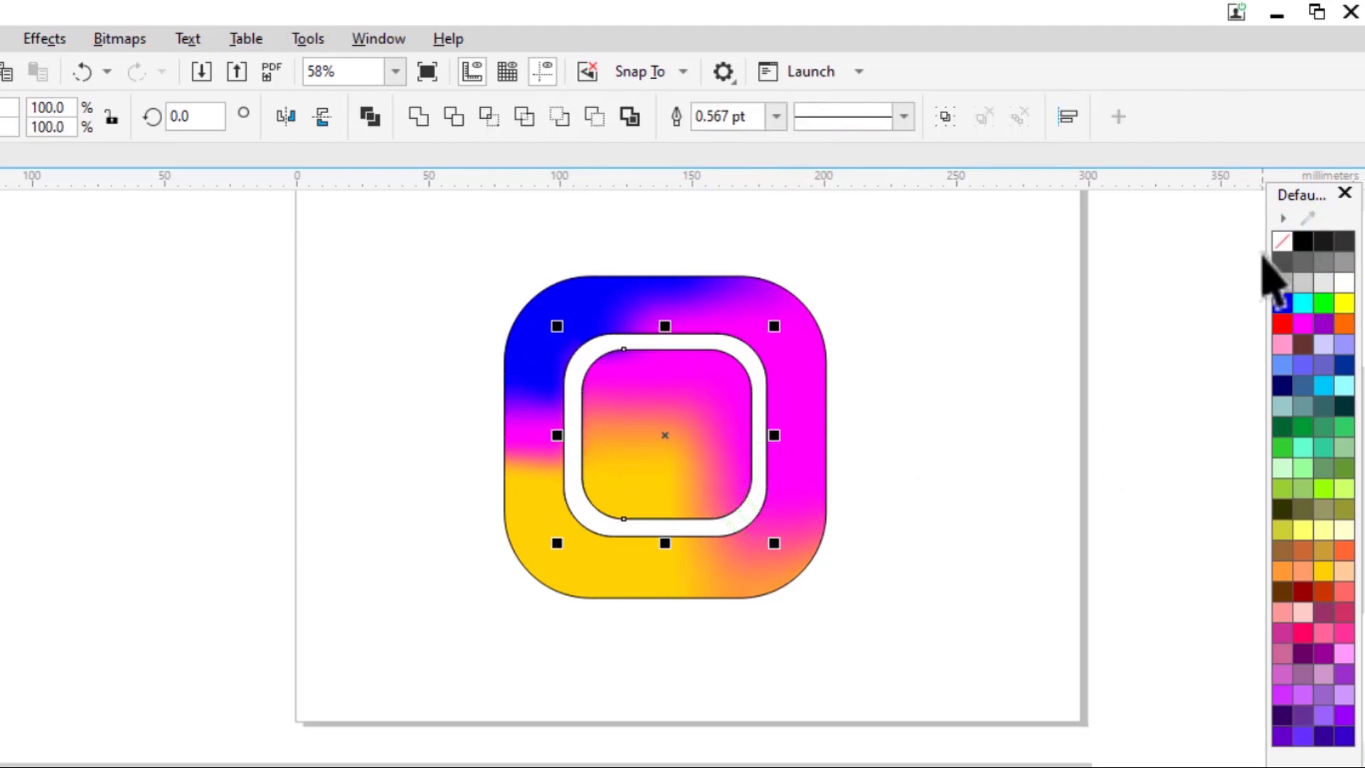
{"action": "right_click", "coordinate": [1284, 243]}
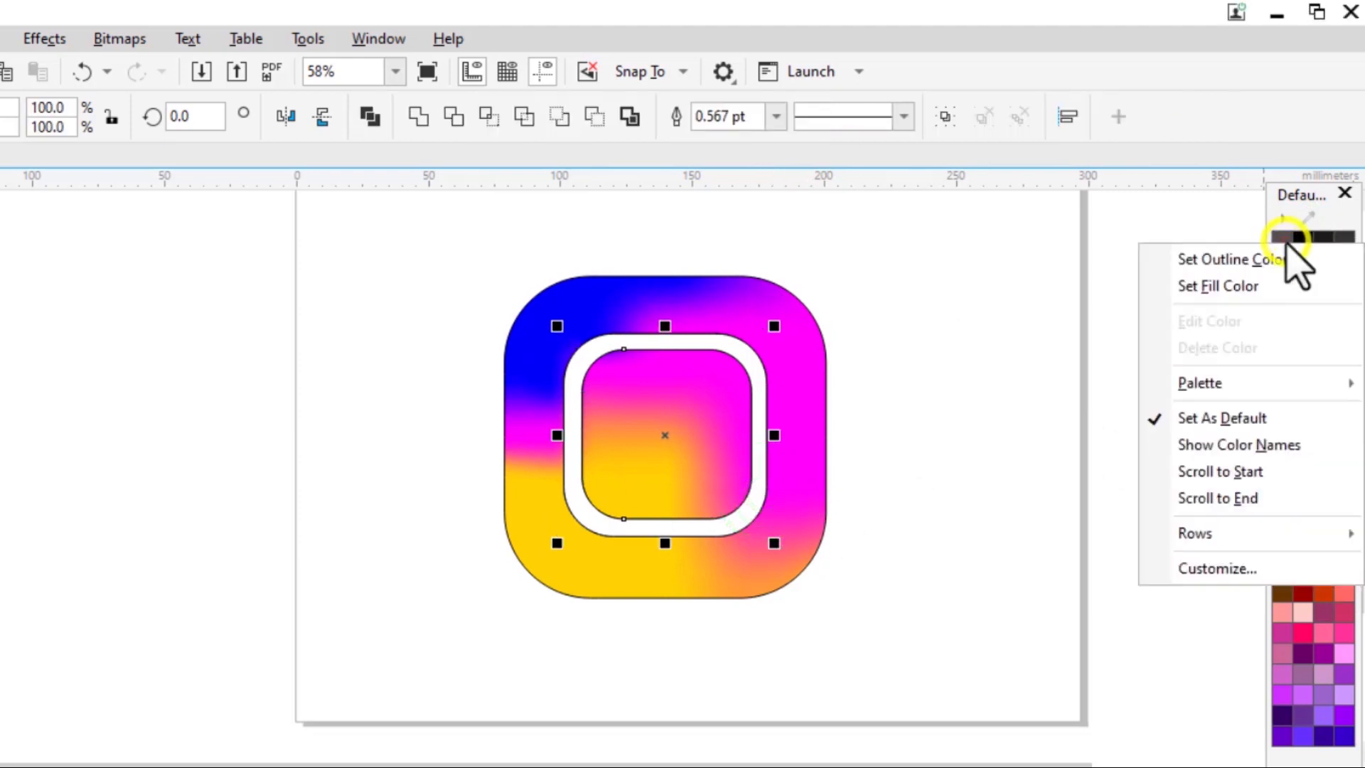
{"action": "left_click", "coordinate": [1222, 260]}
{"action": "left_click", "coordinate": [924, 457]}
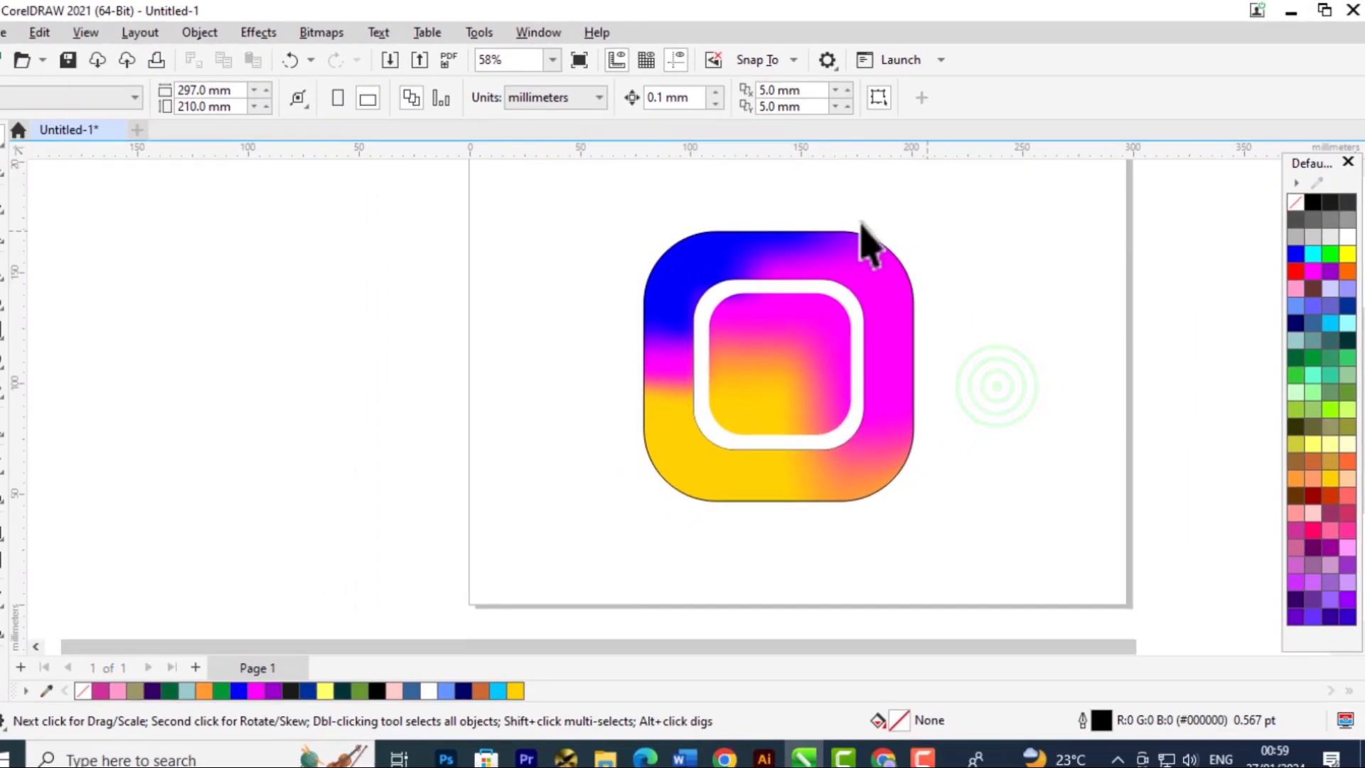
Draw a circle about 34.4 mm in diameter and move it to the centre of the white rounded frame
{"action": "left_click", "coordinate": [795, 387]}
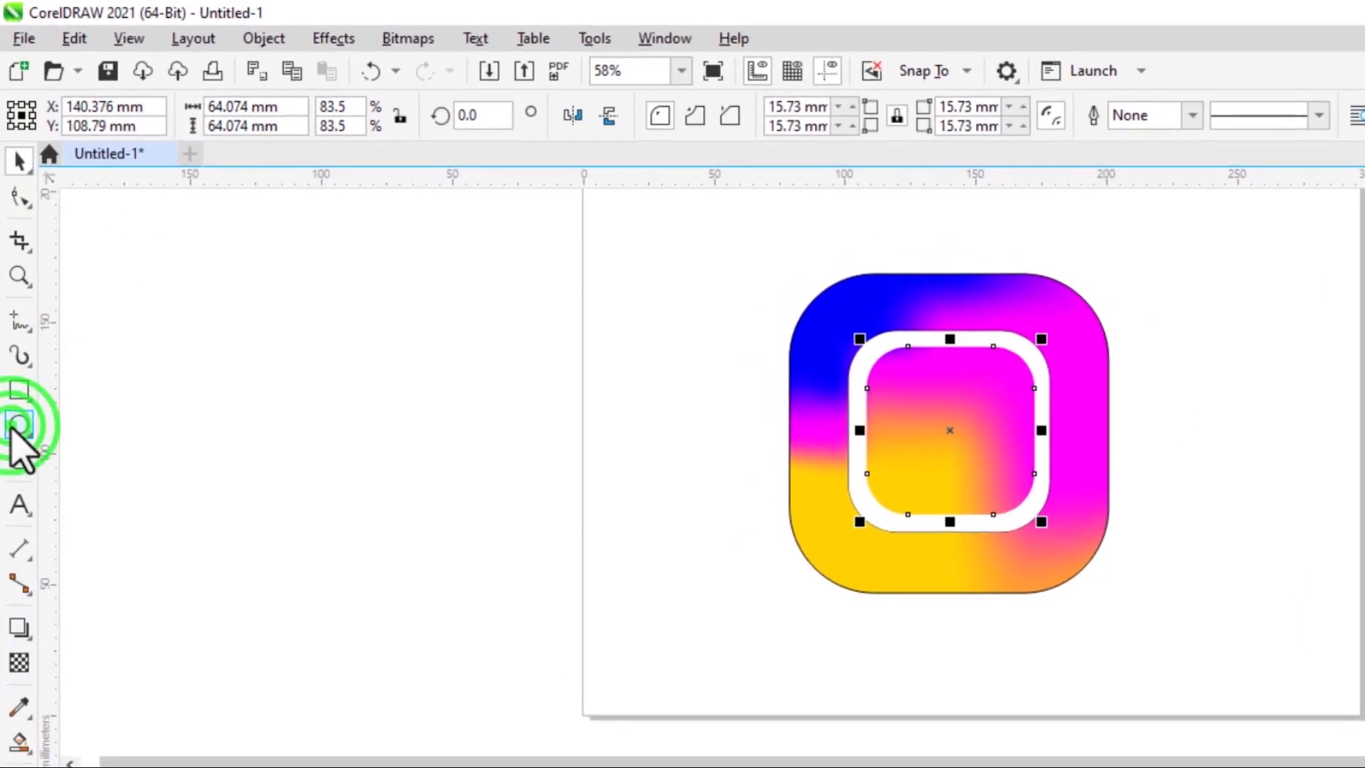
{"action": "left_click", "coordinate": [20, 426]}
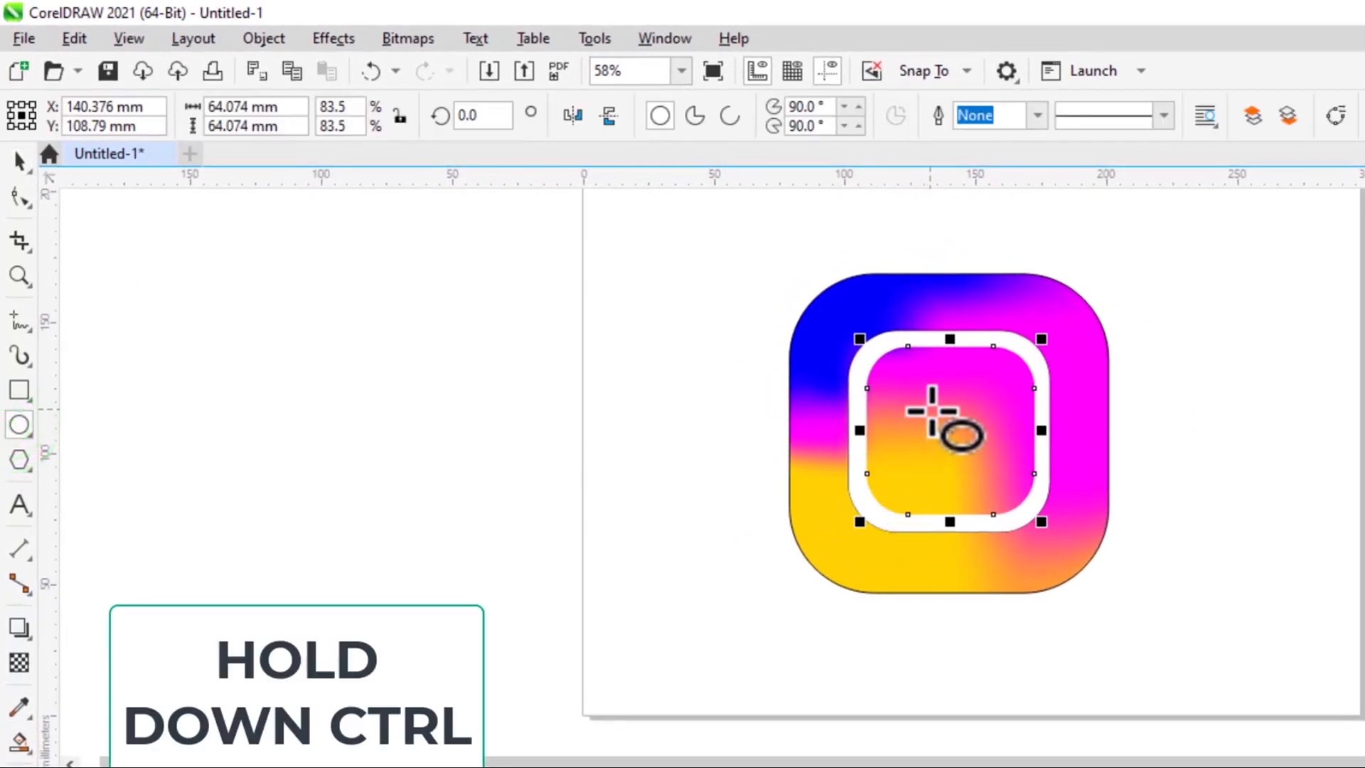
{"action": "left_click_drag", "start_coordinate": [930, 414], "coordinate": [1027, 504]}
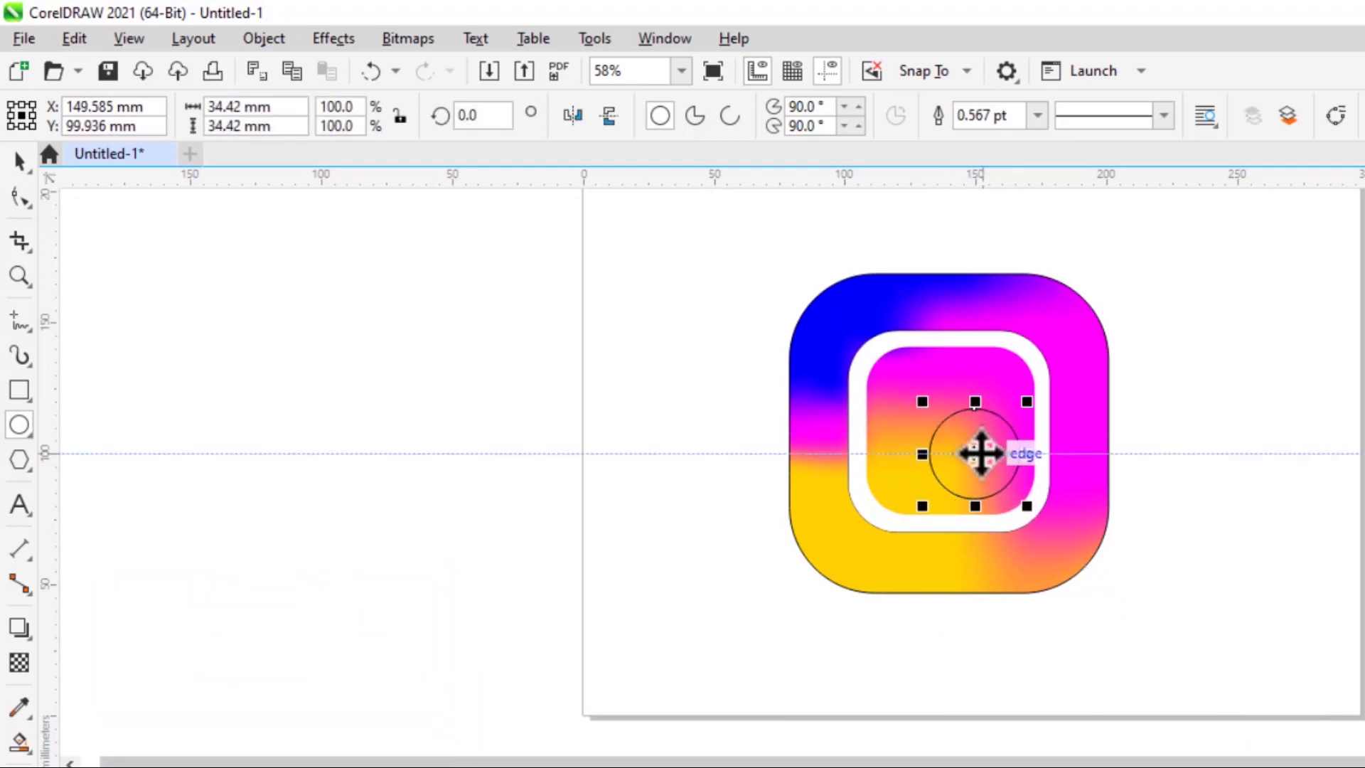
{"action": "left_click_drag", "start_coordinate": [981, 453], "coordinate": [955, 428]}
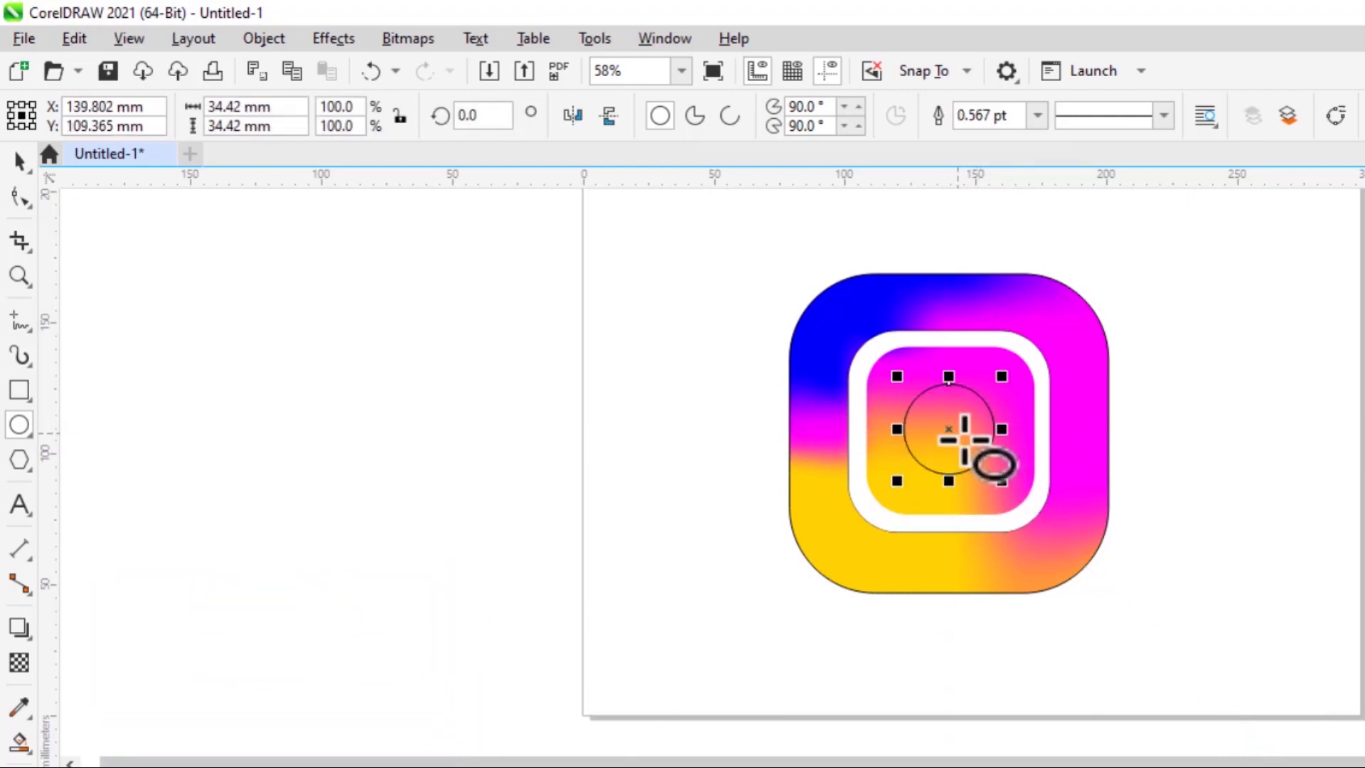
Duplicate the circle, scale the copy down to about 26.4 mm and position it centrally inside the original circle
{"action": "scroll", "coordinate": [969, 462], "scroll_direction": "up", "scroll_amount": 1}
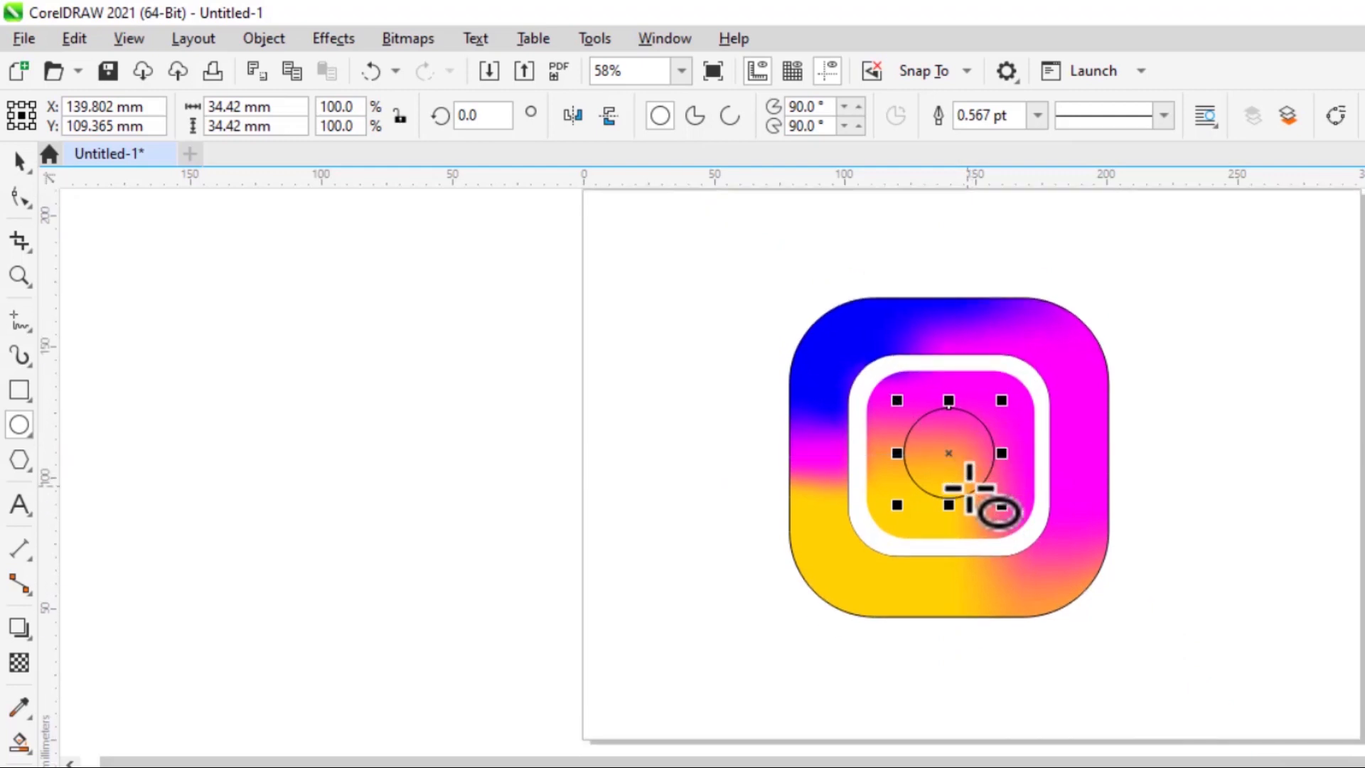
{"action": "scroll", "coordinate": [969, 489], "scroll_direction": "up", "scroll_amount": 4}
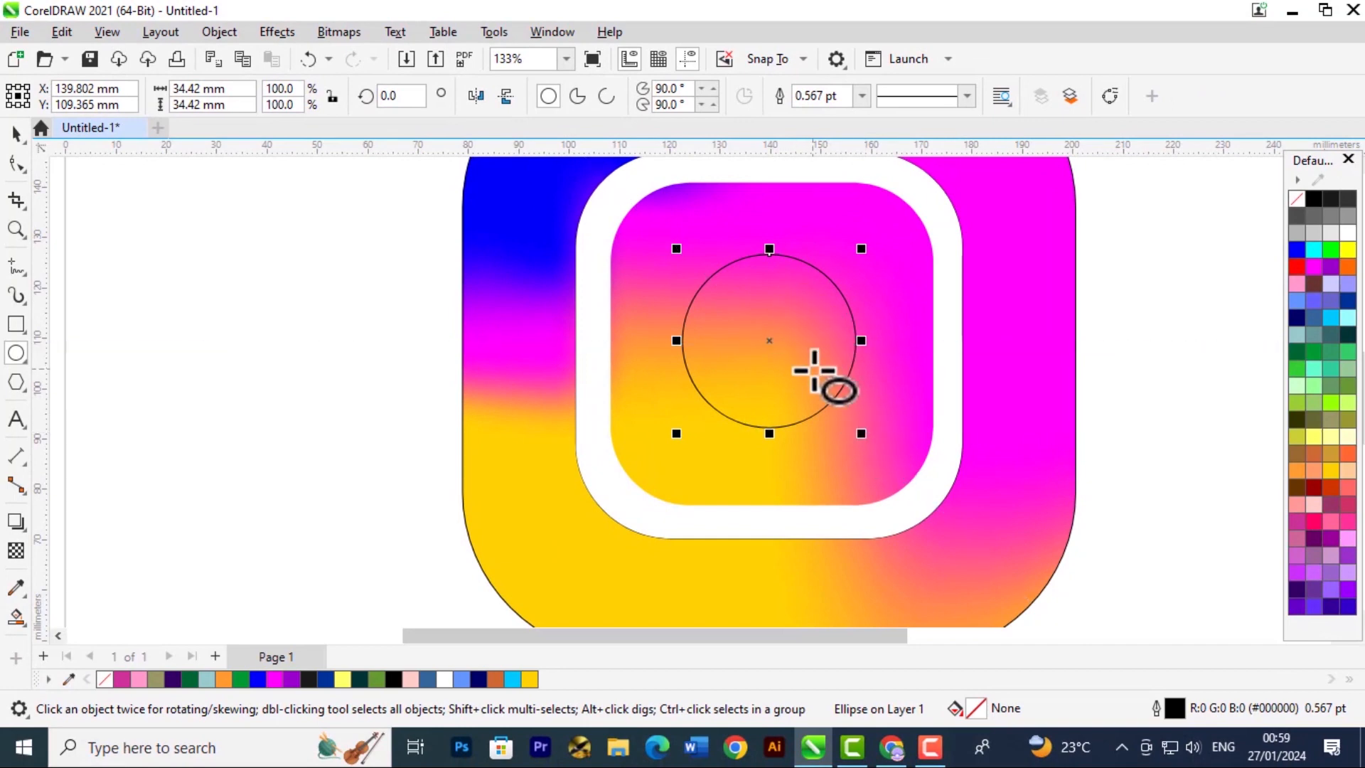
{"action": "key", "text": "ctrl+d"}
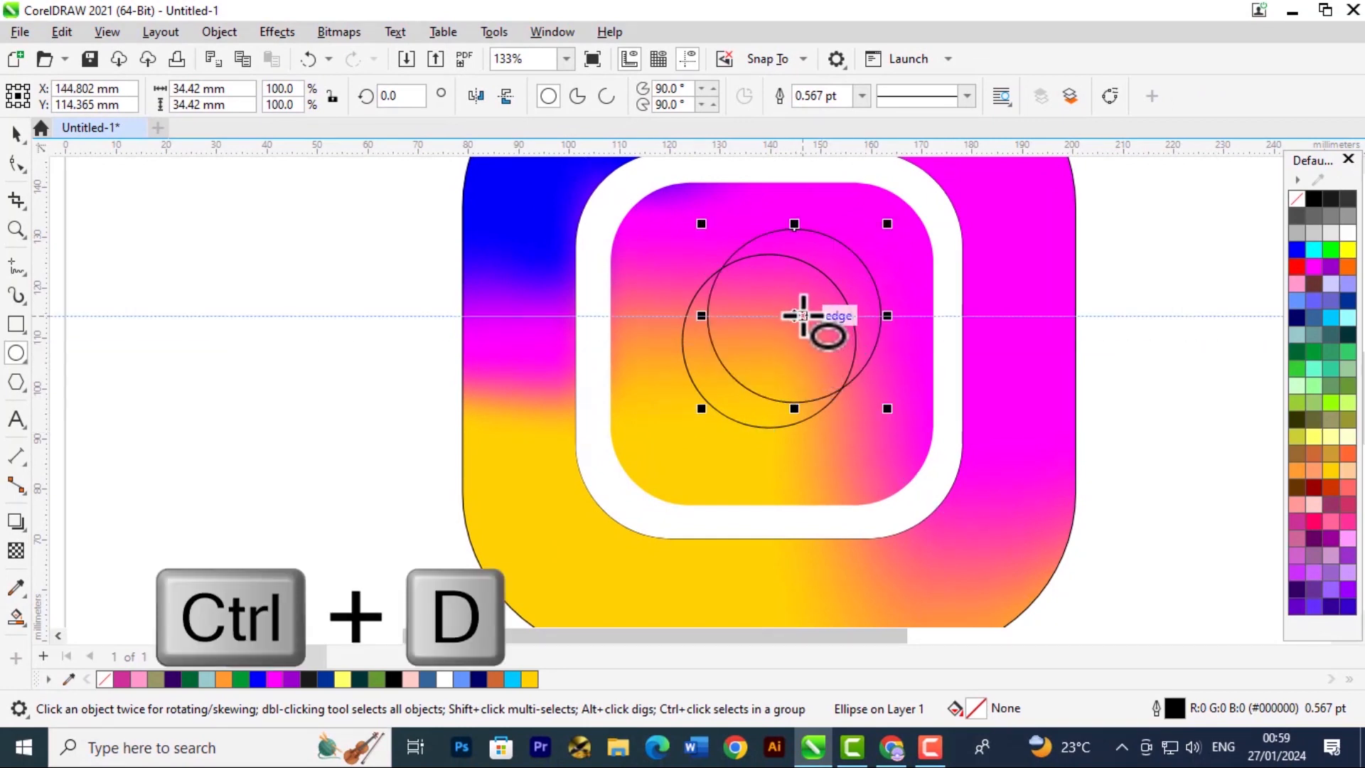
{"action": "left_click", "coordinate": [16, 133]}
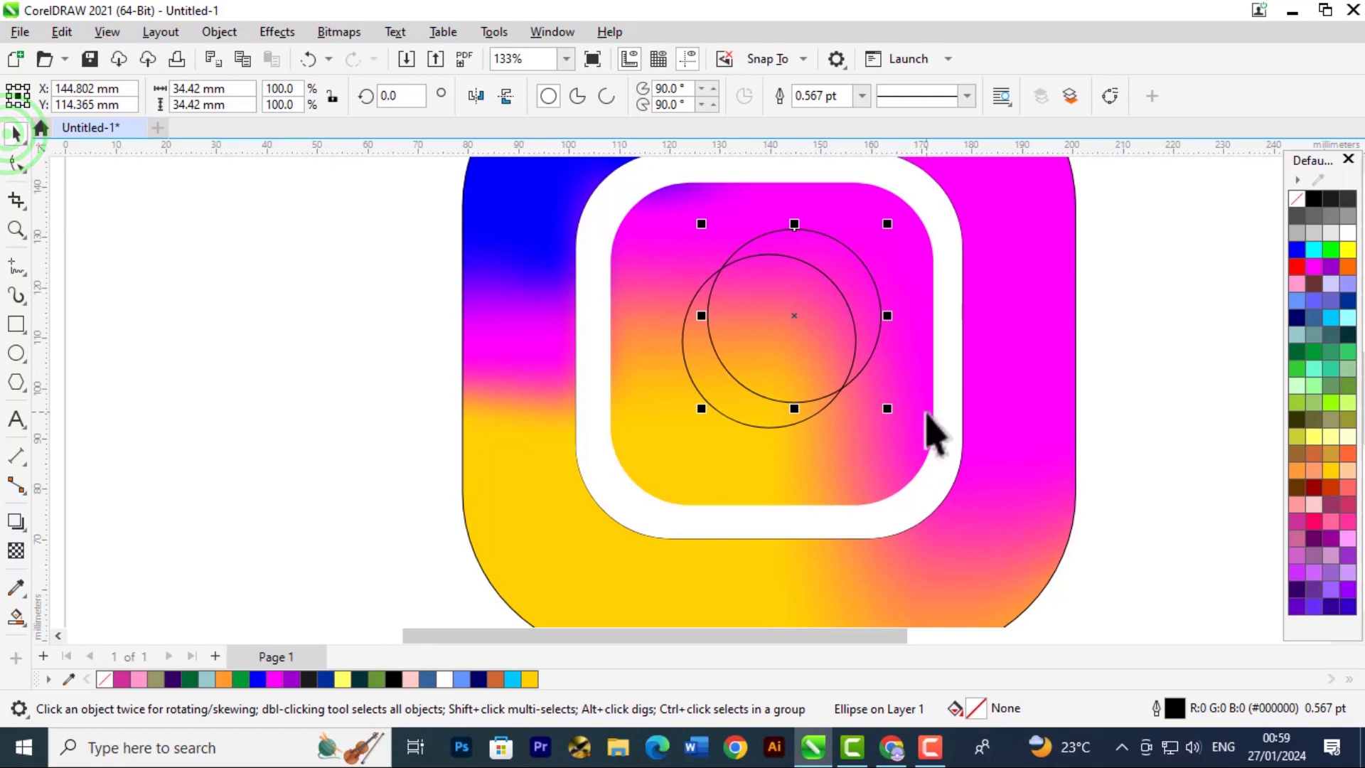
{"action": "left_click_drag", "start_coordinate": [889, 410], "coordinate": [861, 385]}
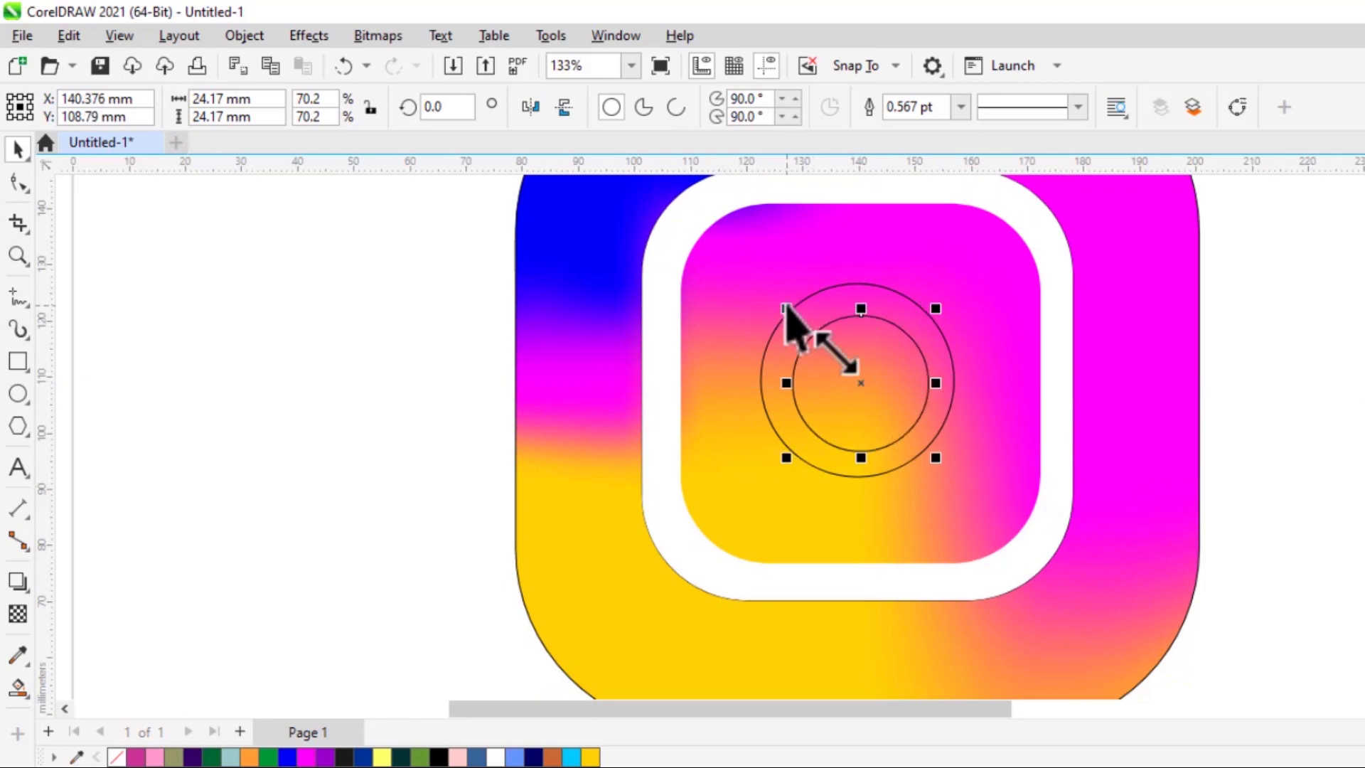
{"action": "left_click_drag", "start_coordinate": [785, 309], "coordinate": [774, 295]}
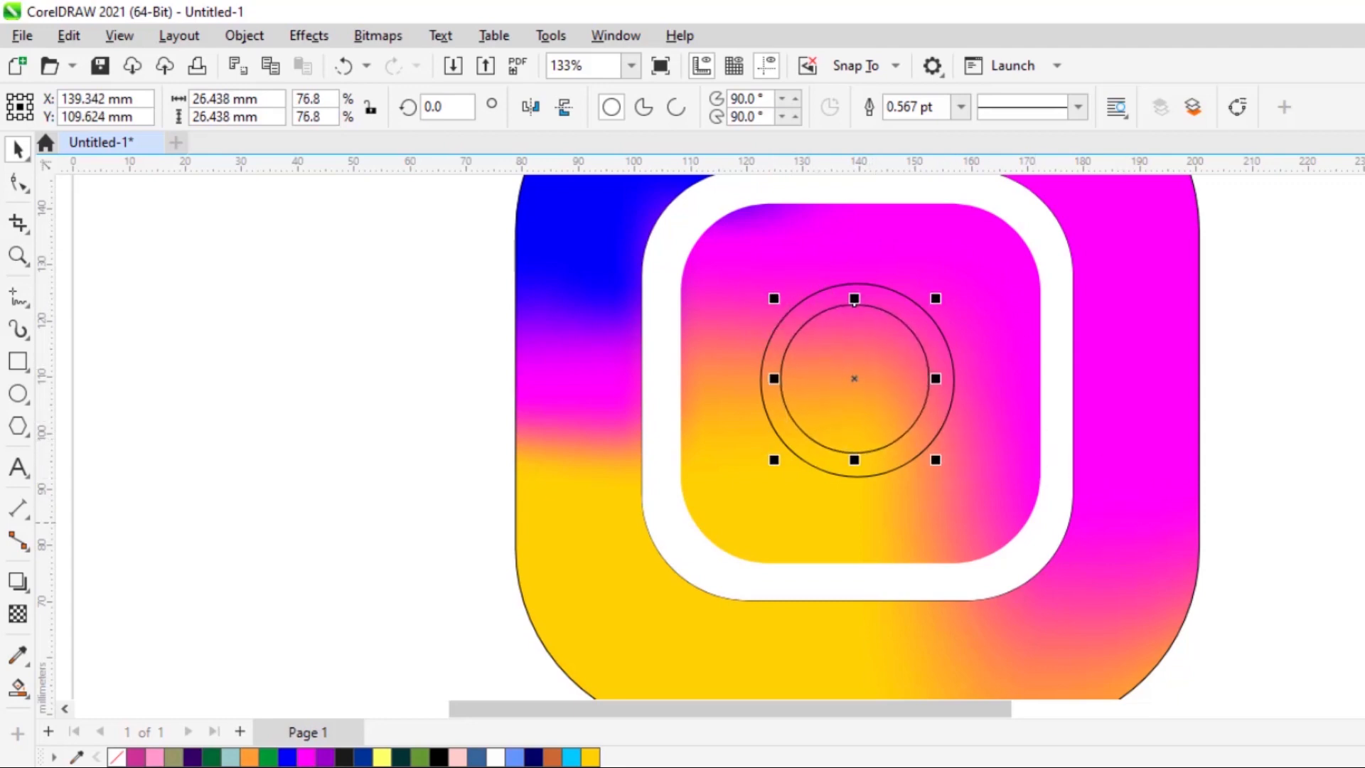
{"action": "left_click", "coordinate": [976, 463]}
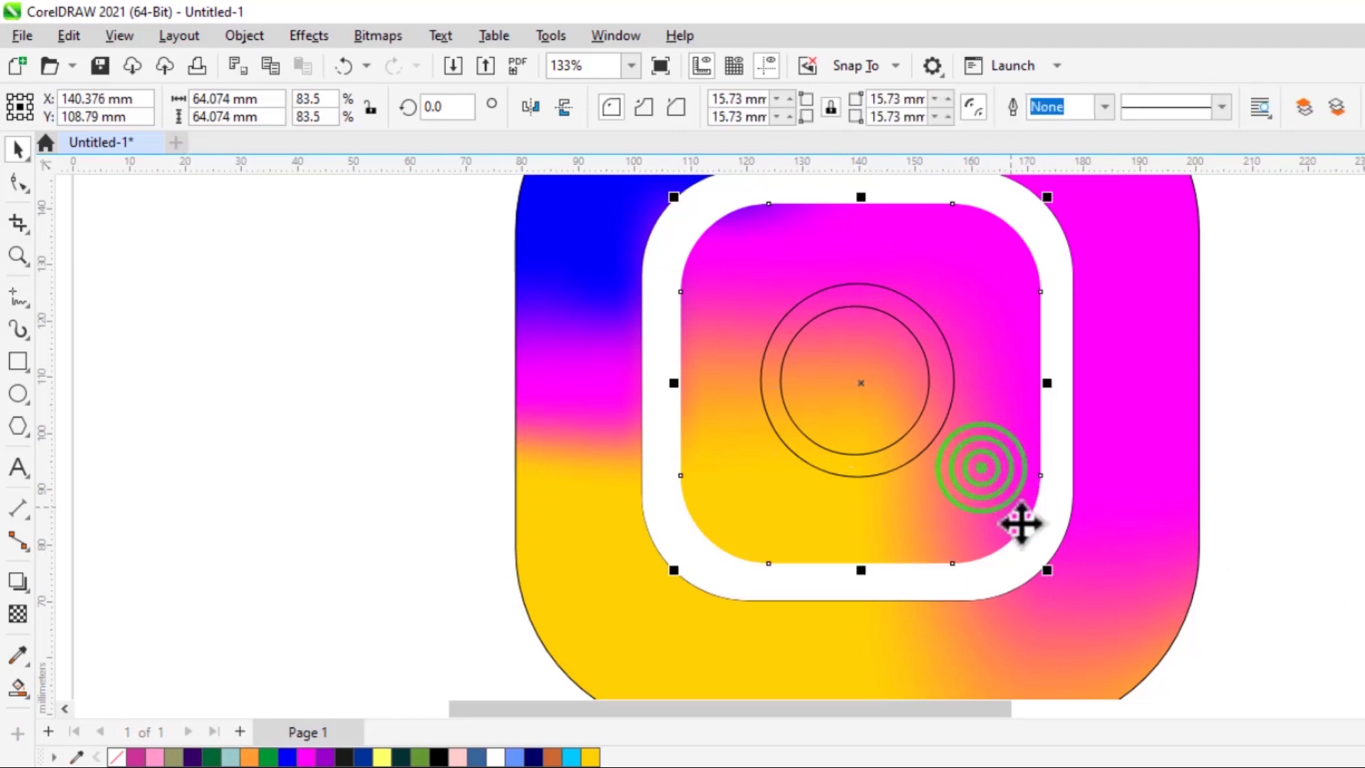
{"action": "left_click", "coordinate": [887, 448]}
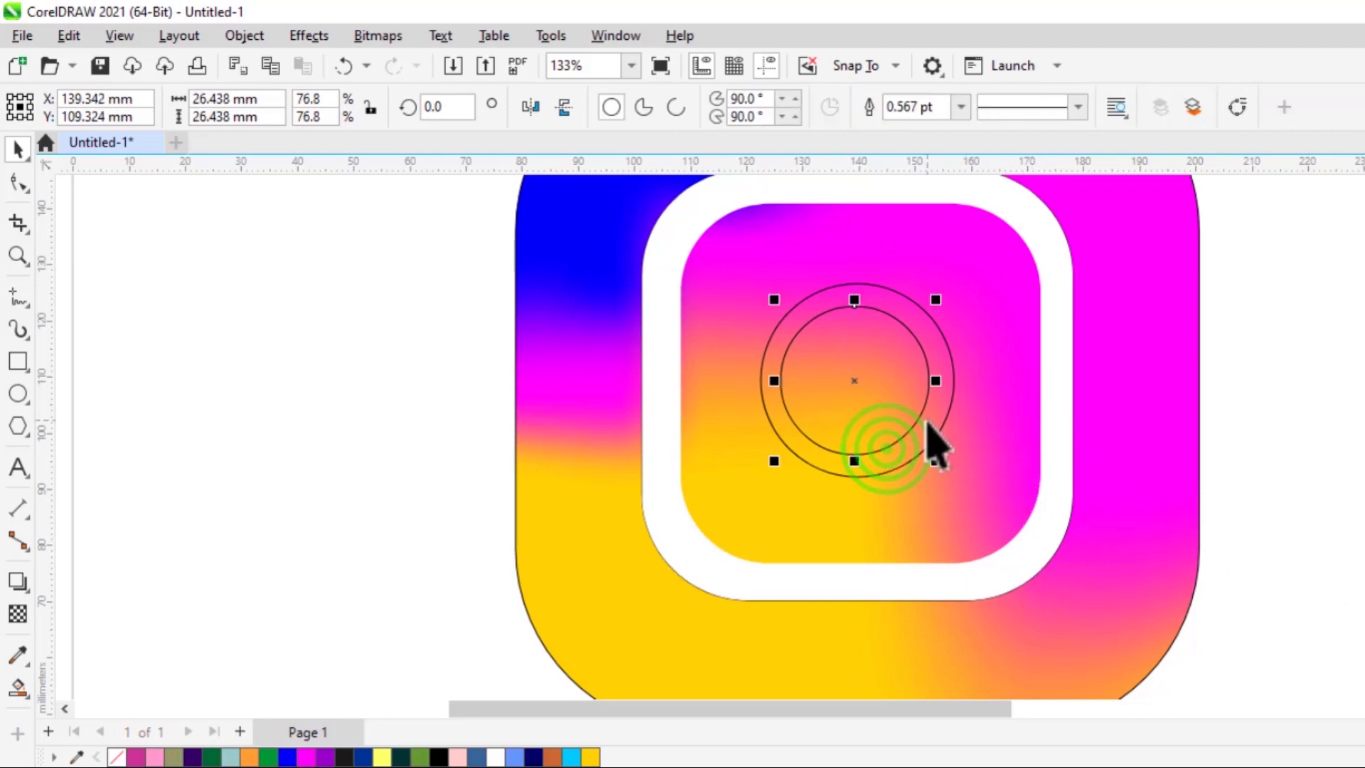
Use Smart Fill on the band between the two circles and colour the resulting ring white
{"action": "left_click", "coordinate": [928, 436]}
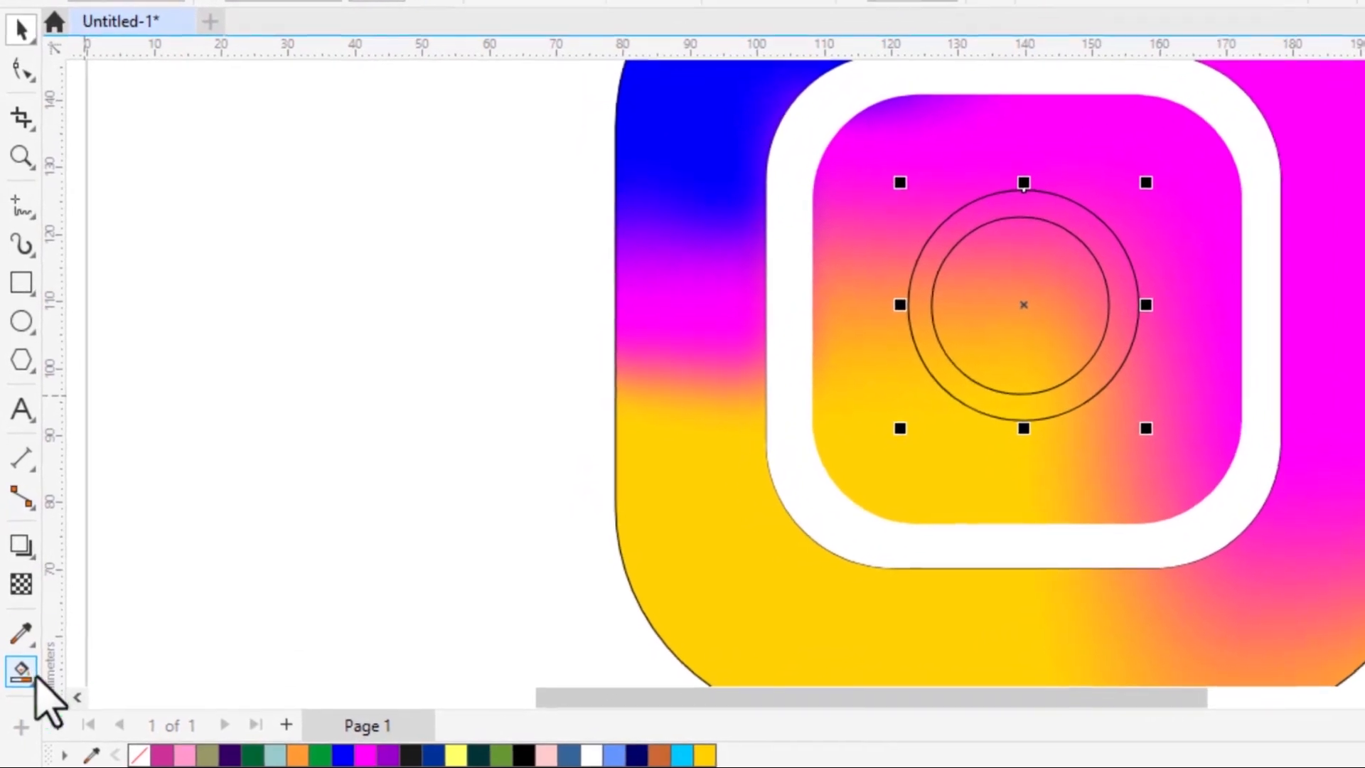
{"action": "left_click", "coordinate": [25, 691]}
{"action": "left_click", "coordinate": [93, 707]}
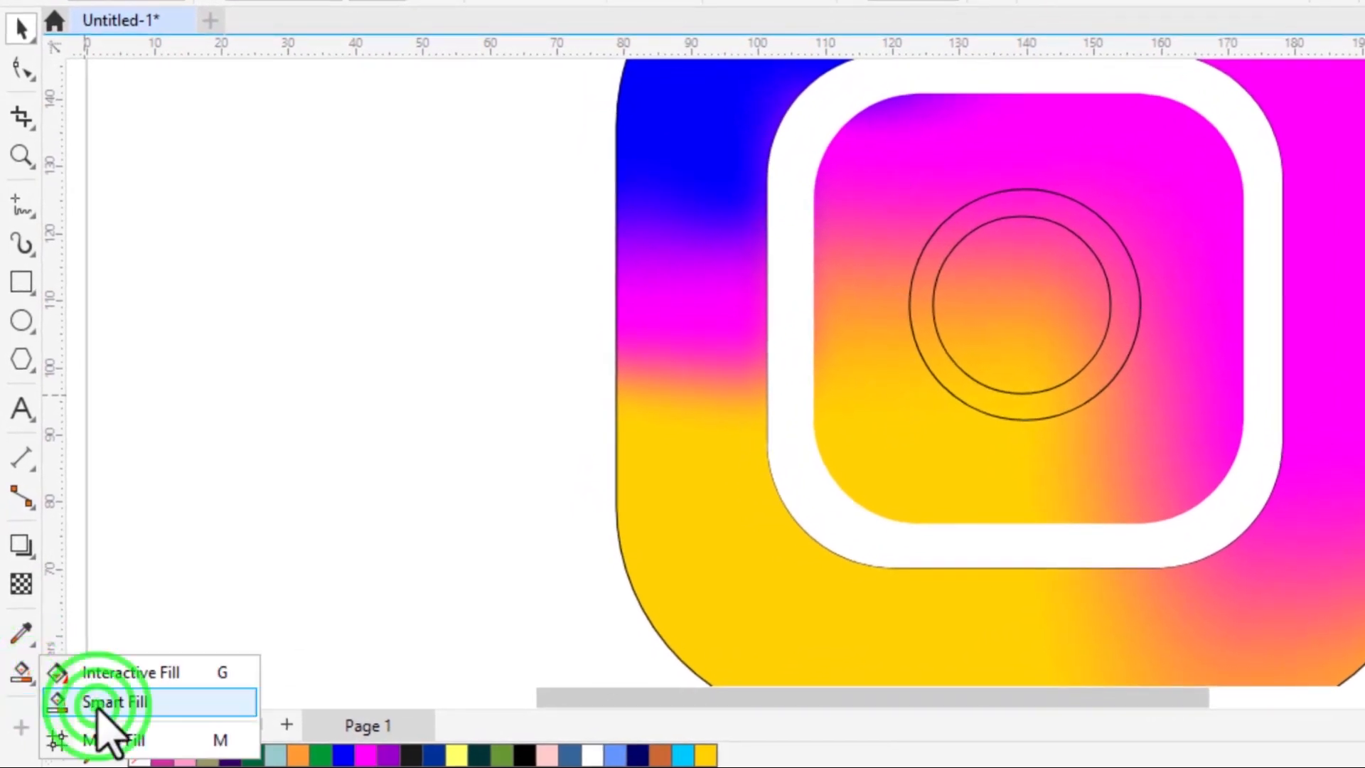
{"action": "left_click", "coordinate": [1072, 397]}
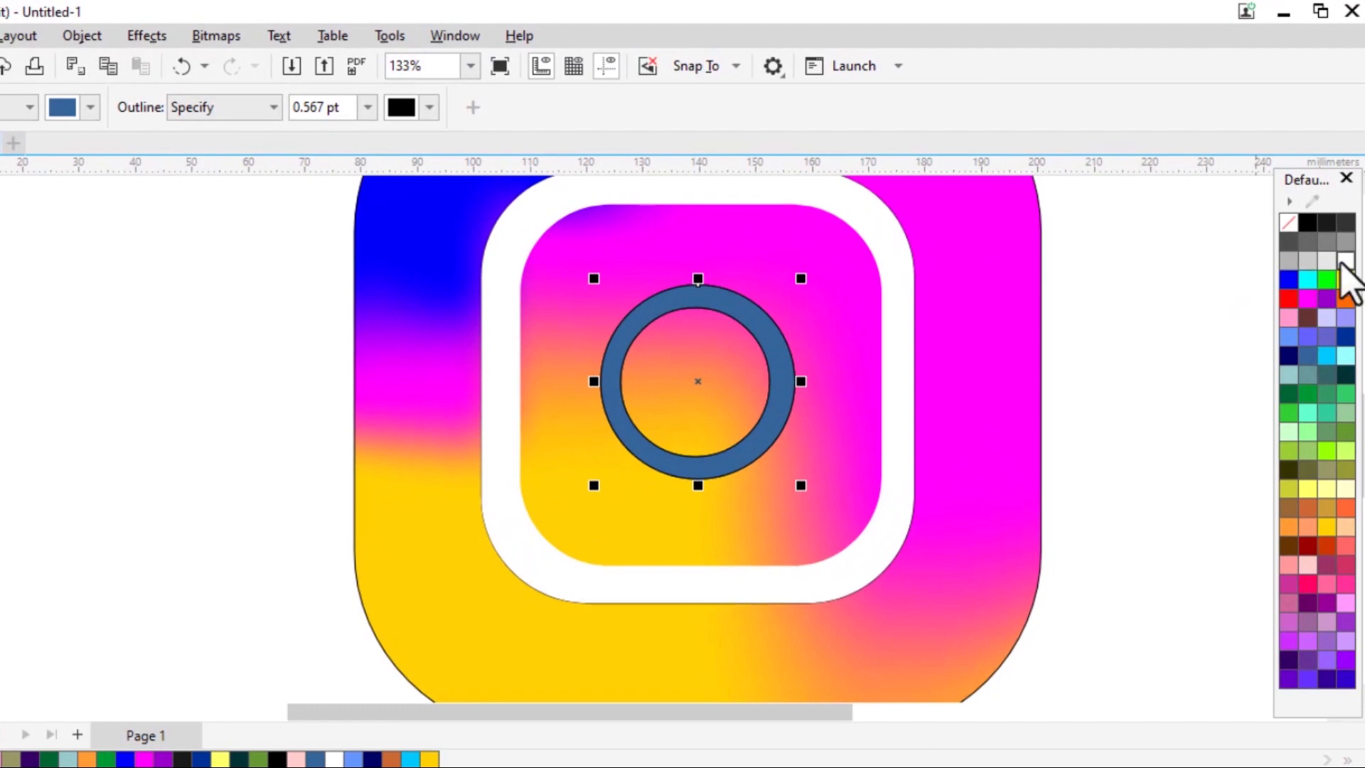
{"action": "left_click", "coordinate": [1344, 261]}
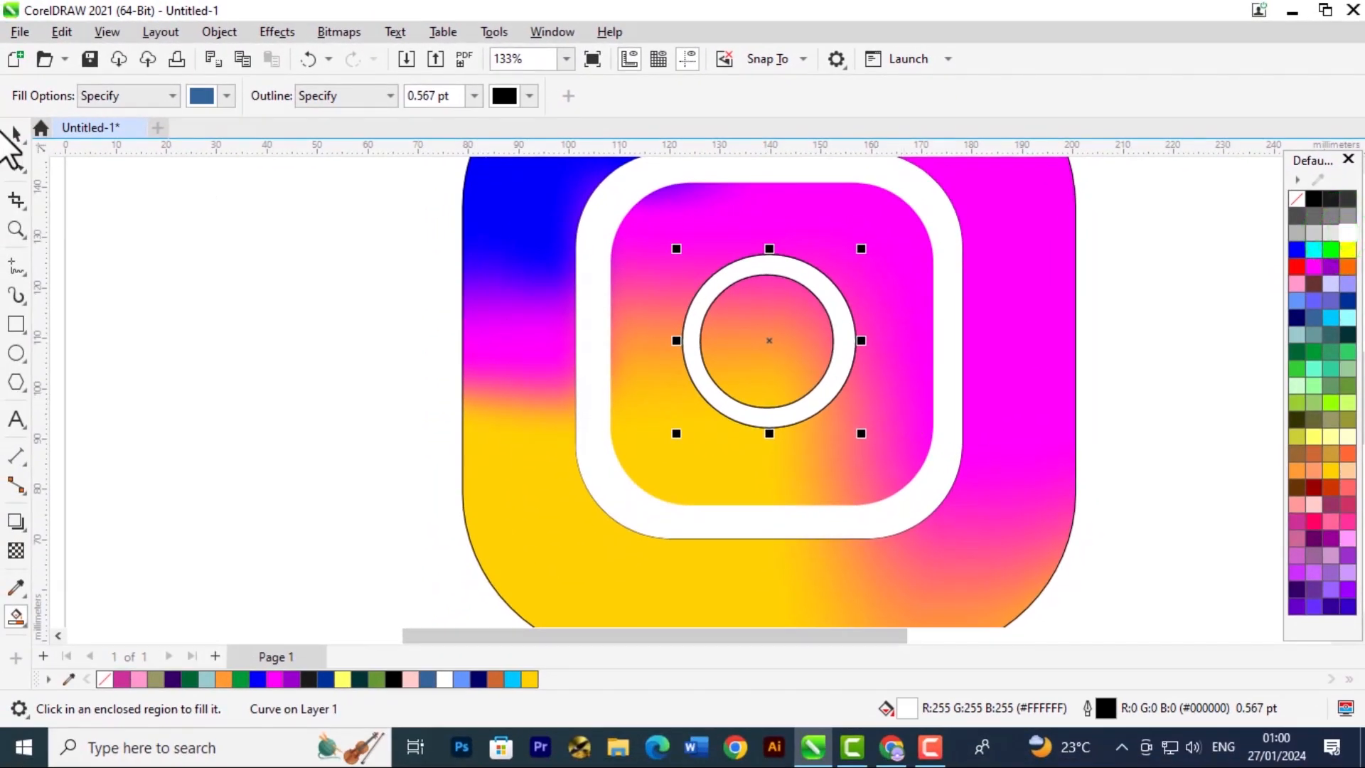
Remove the outline colour from the inner circle and the white ring together, and deselect everything
{"action": "left_click", "coordinate": [17, 130]}
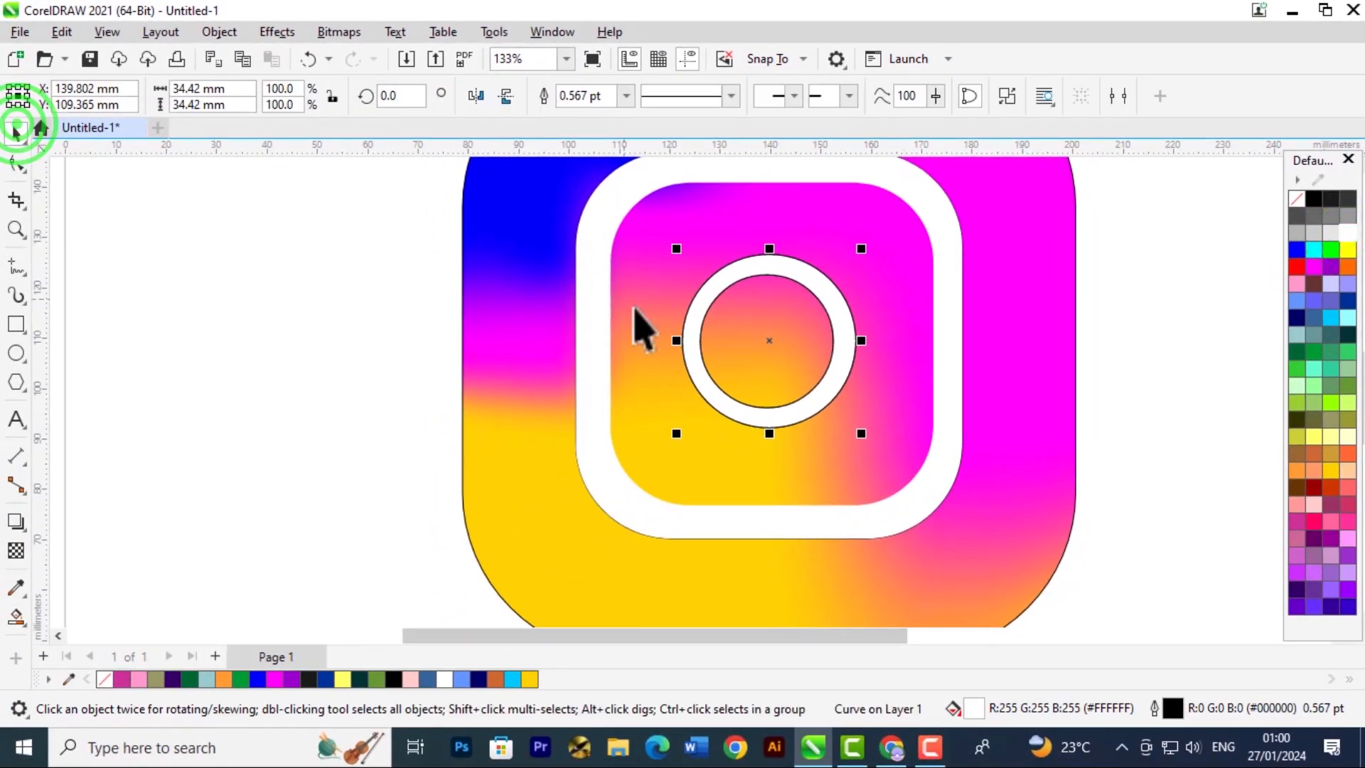
{"action": "left_click", "coordinate": [880, 471]}
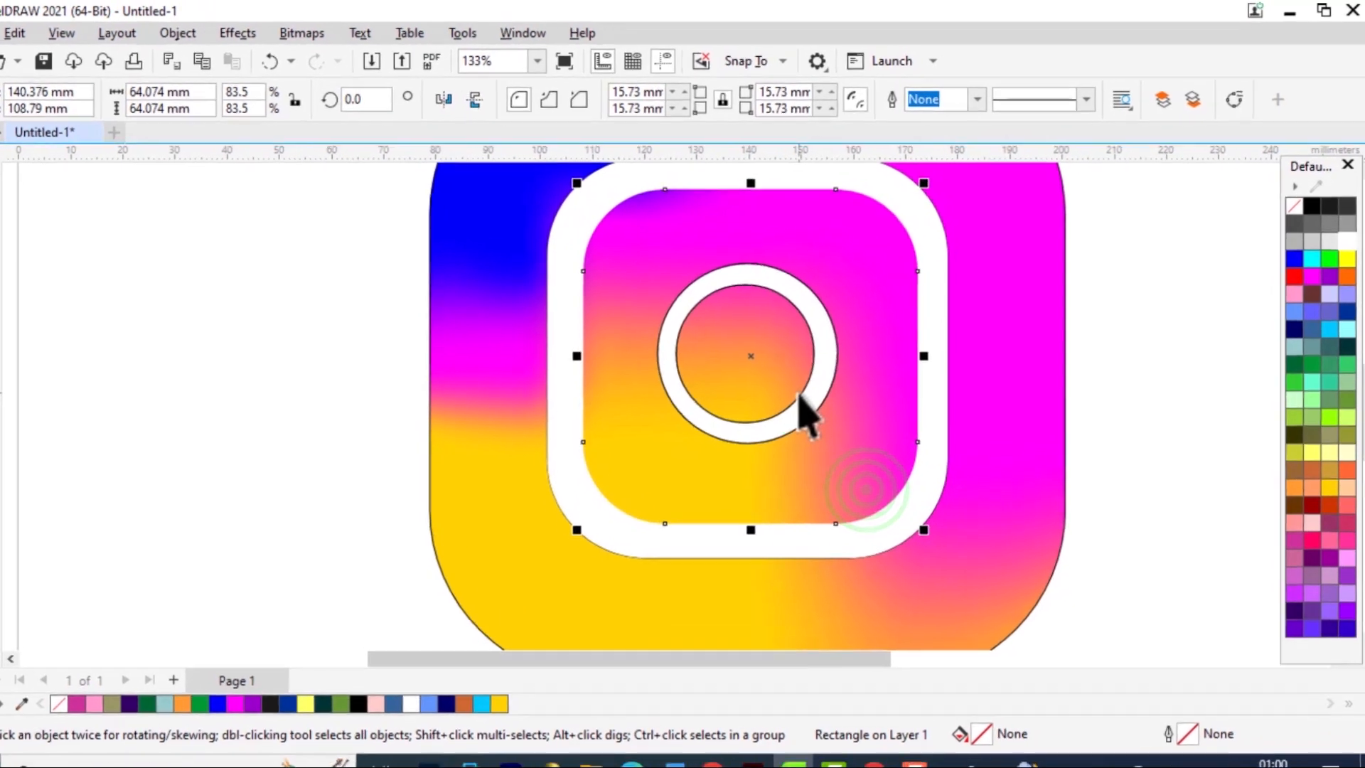
{"action": "left_click", "coordinate": [805, 415]}
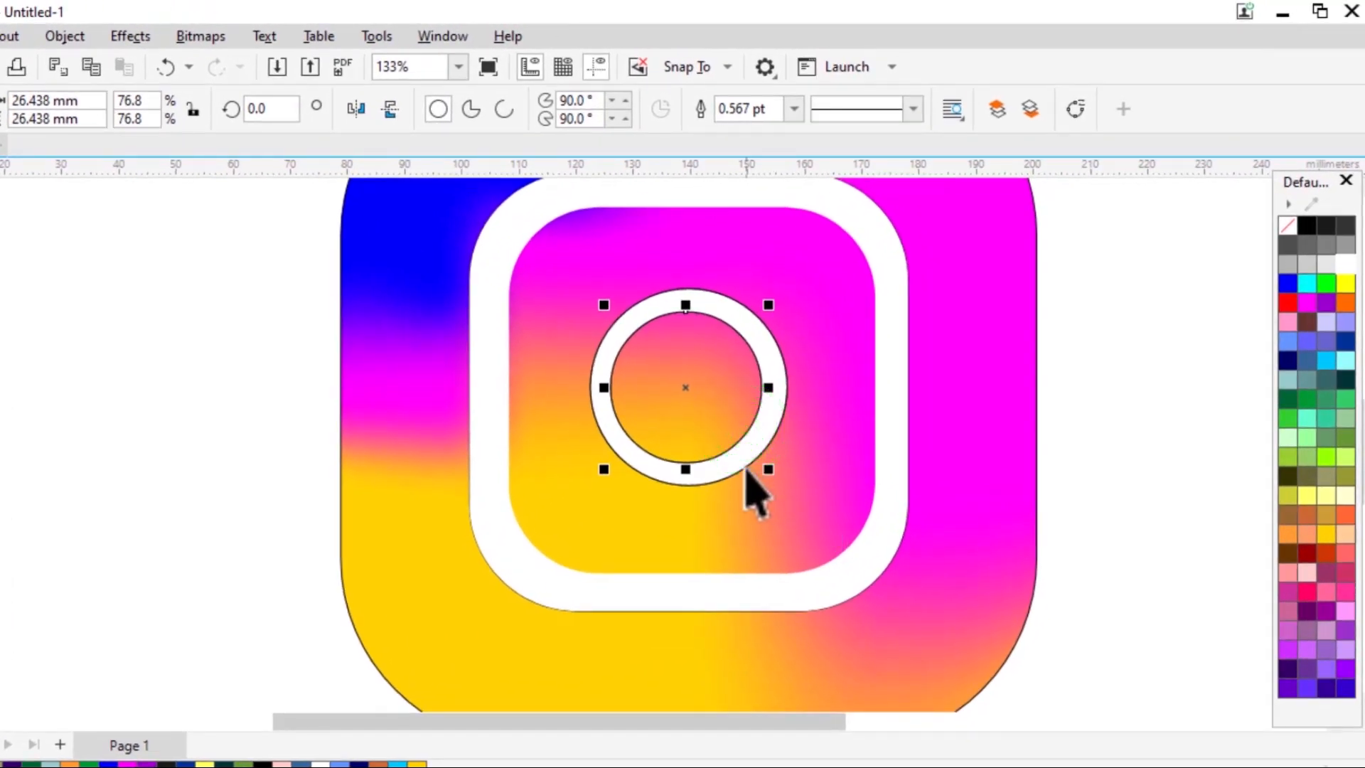
{"action": "left_click", "coordinate": [747, 472], "text": "shift"}
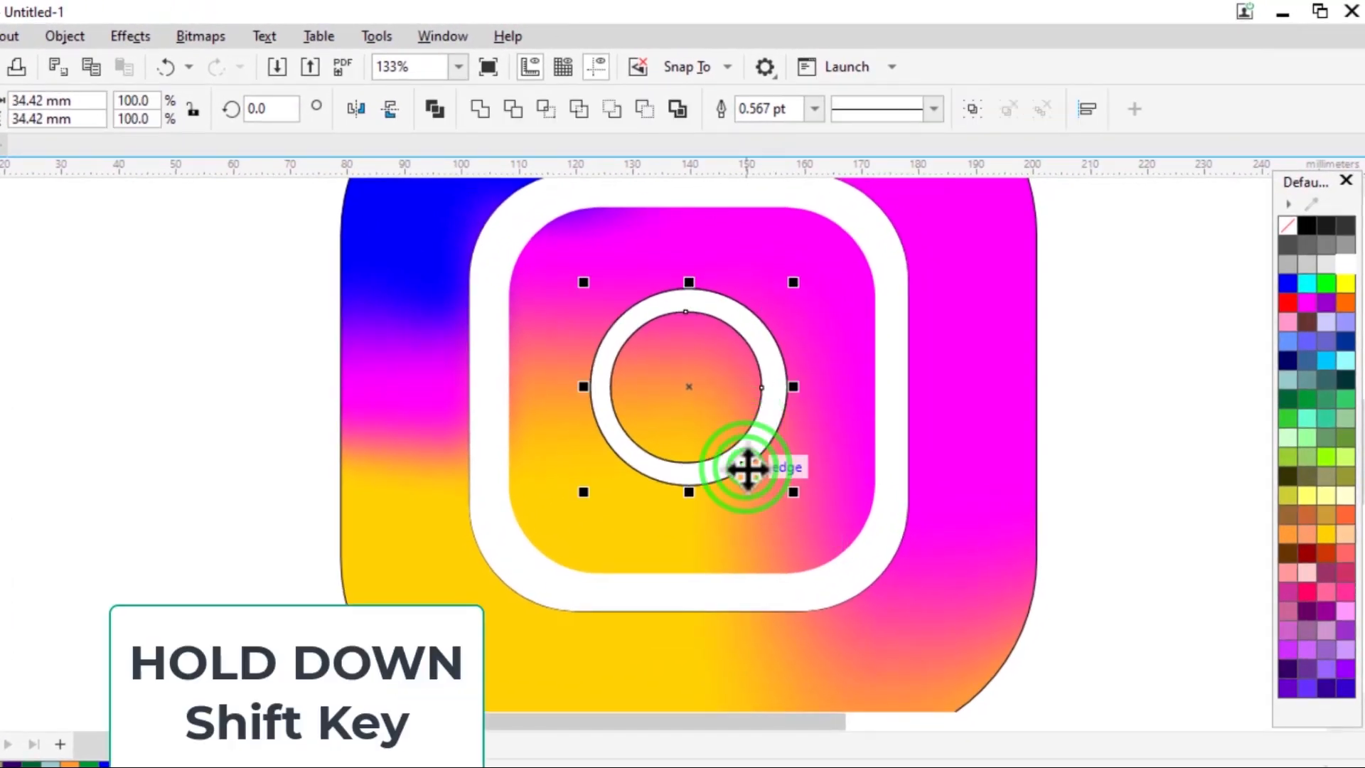
{"action": "right_click", "coordinate": [1291, 226]}
{"action": "left_click", "coordinate": [1252, 242]}
{"action": "left_click", "coordinate": [814, 492]}
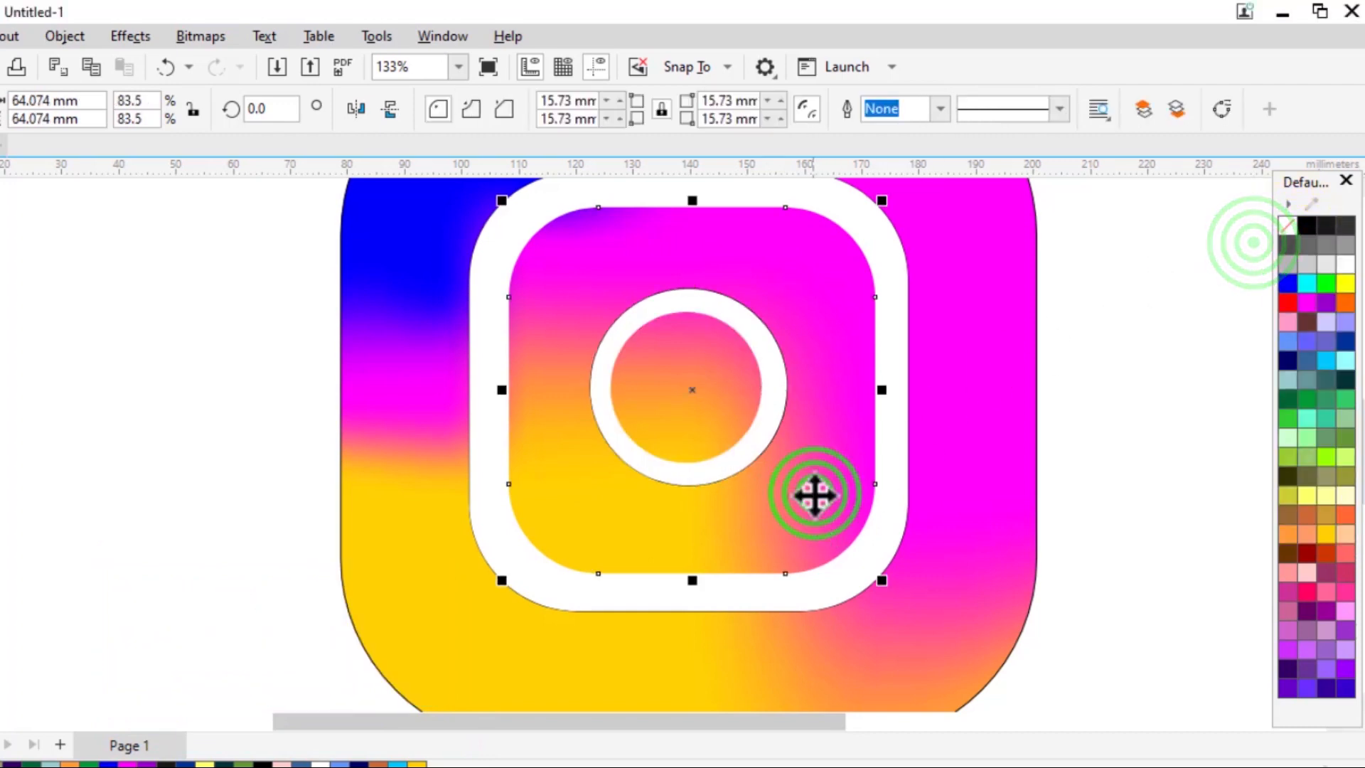
{"action": "left_click", "coordinate": [694, 391]}
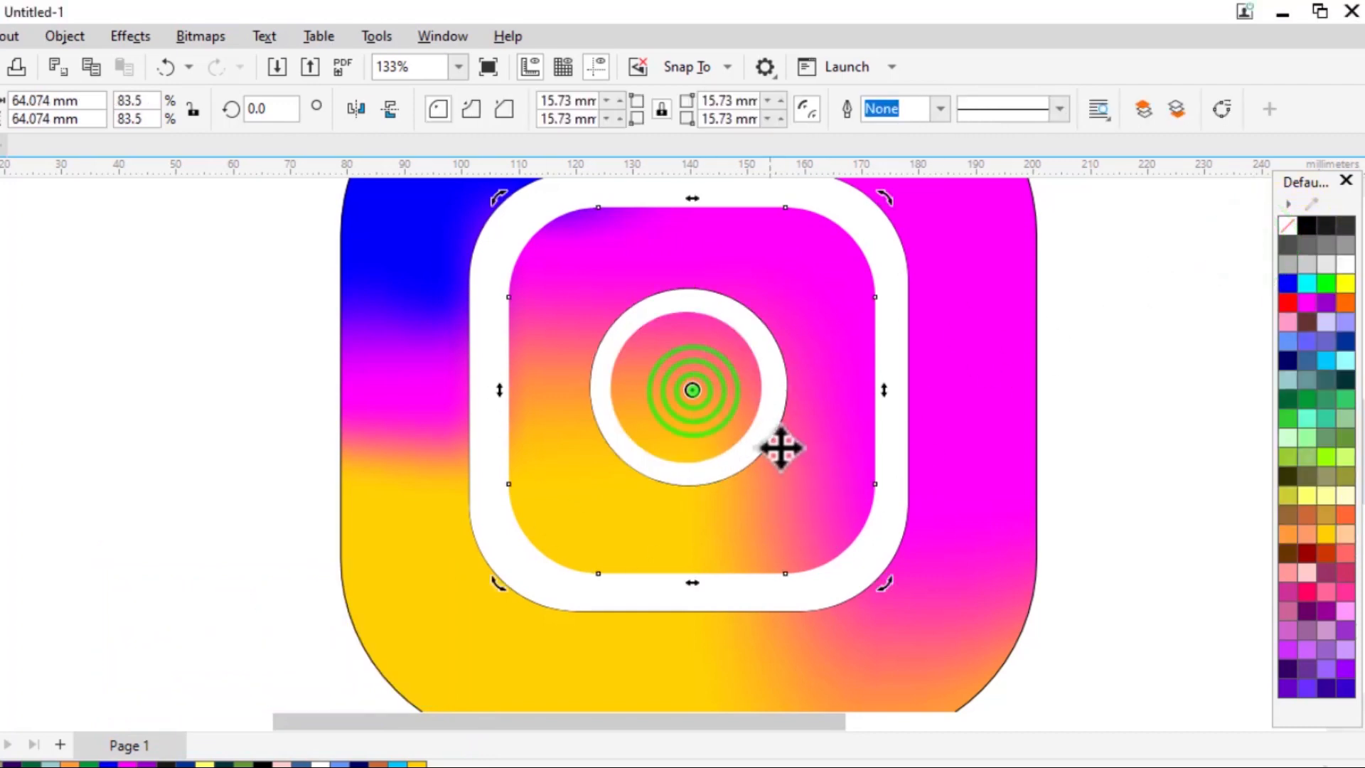
{"action": "key", "text": "Escape"}
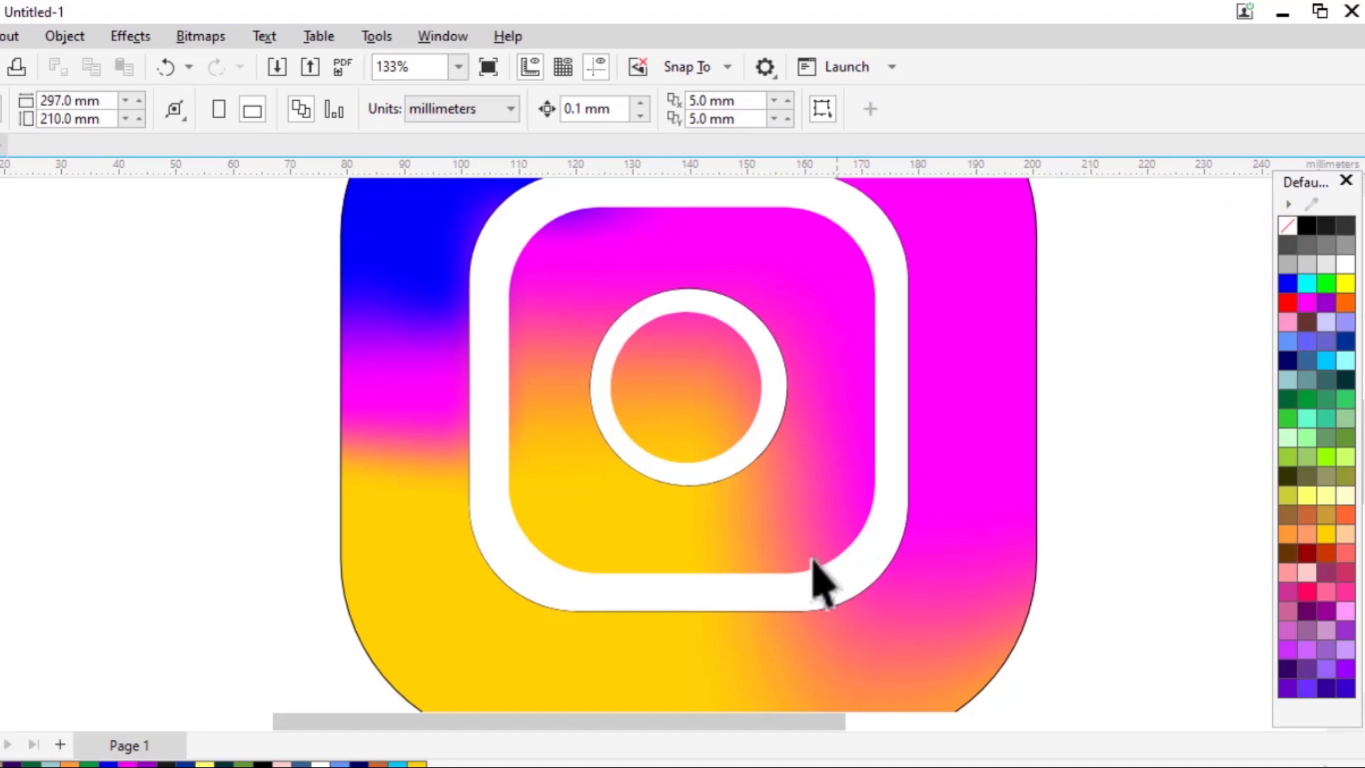
Enlarge the outline-free inner circle to about 27.8 mm and shift it slightly back towards the centre of the white ring
{"action": "left_click", "coordinate": [721, 375]}
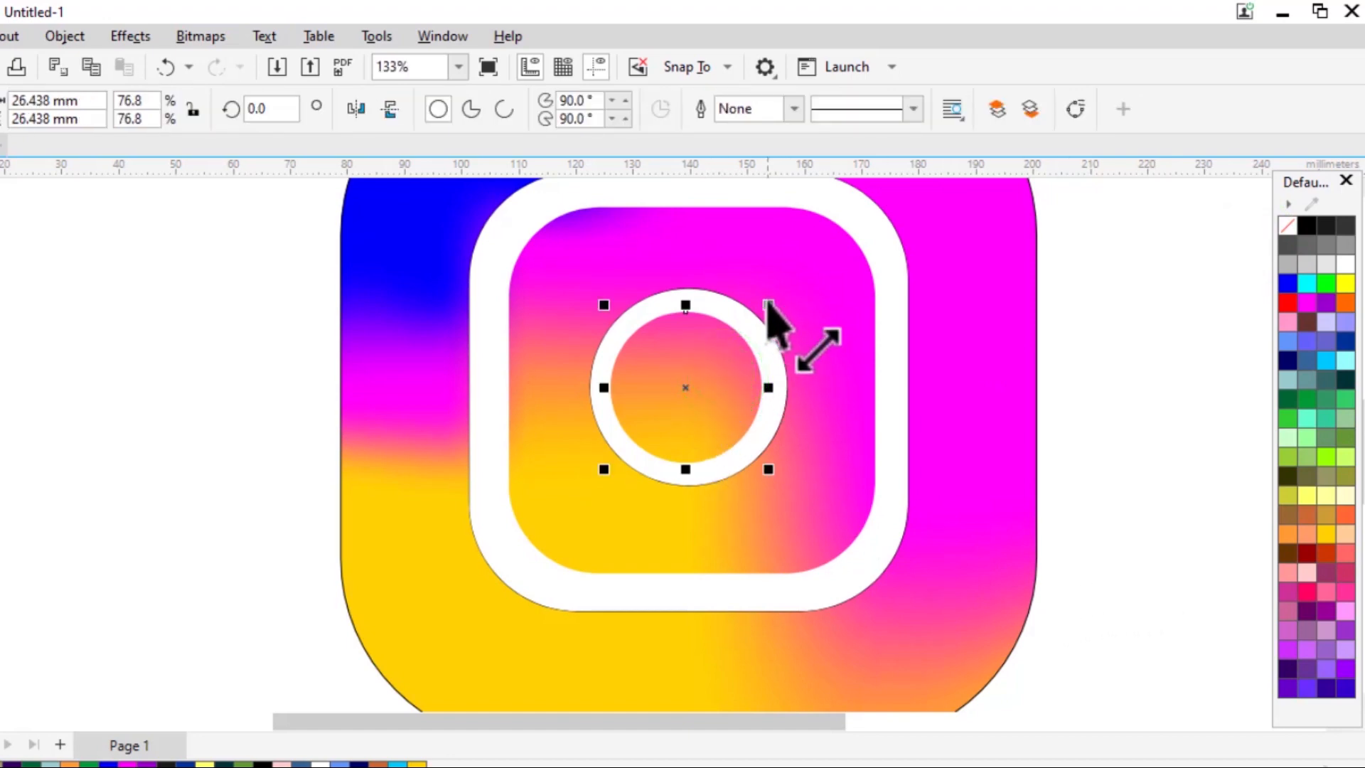
{"action": "left_click_drag", "start_coordinate": [769, 306], "coordinate": [777, 297]}
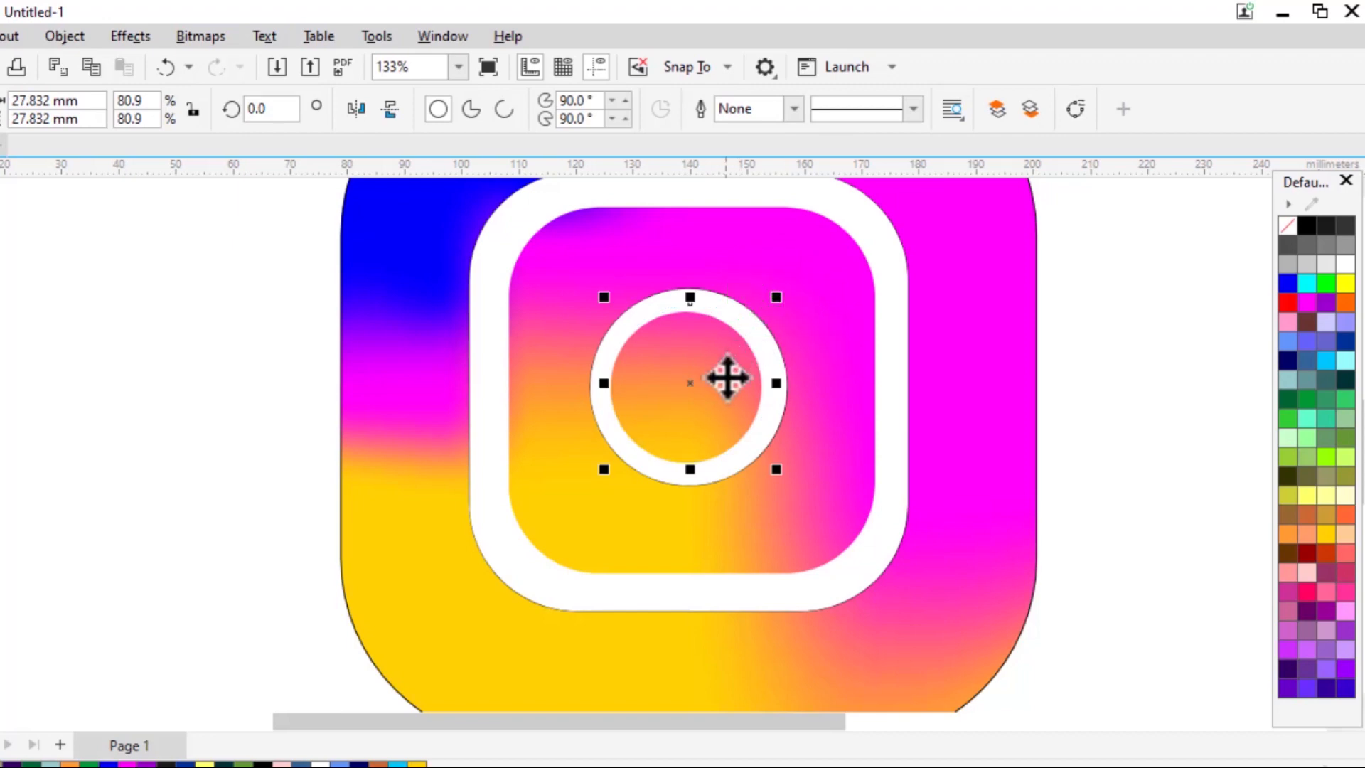
{"action": "left_click_drag", "start_coordinate": [728, 378], "coordinate": [727, 382]}
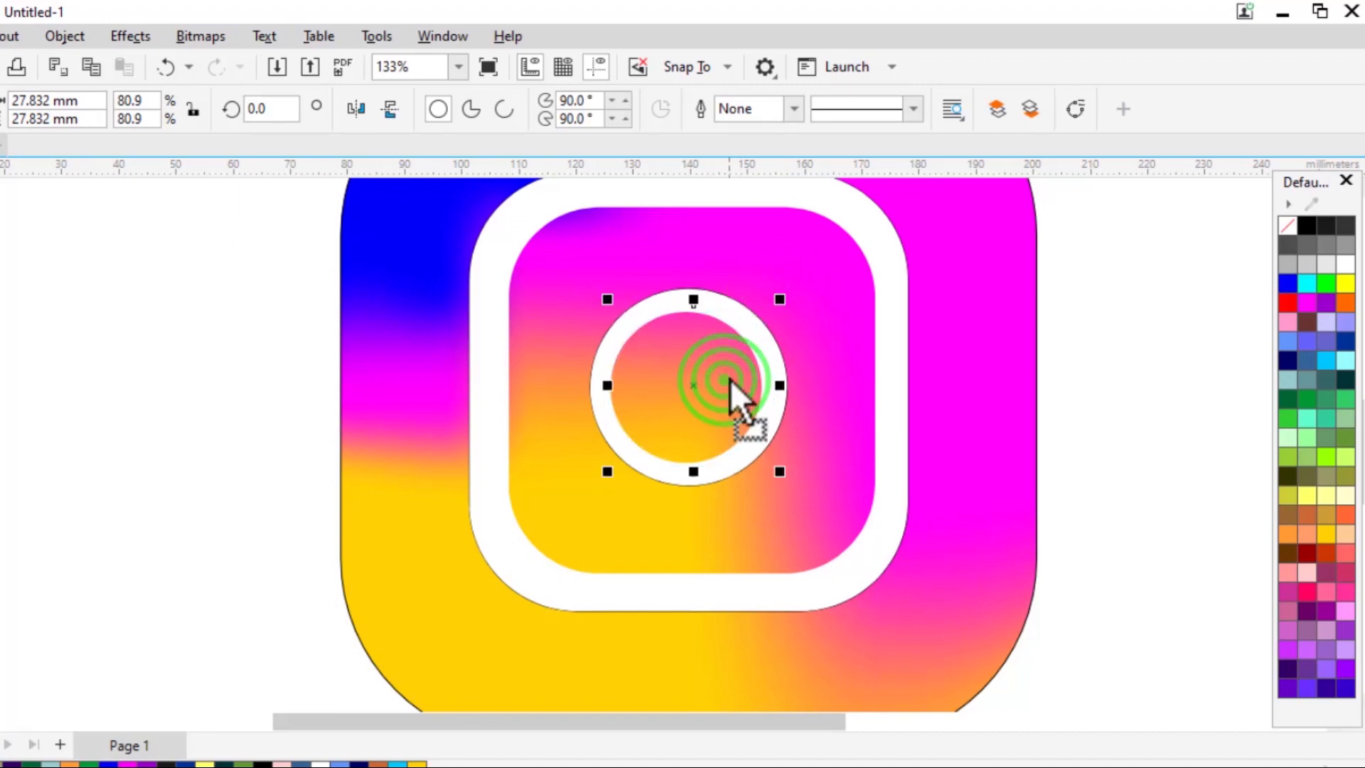
{"action": "left_click", "coordinate": [866, 454]}
Draw a small circle inside the upper-right corner of the white rounded frame, fill it white and deselect it
{"action": "scroll", "coordinate": [1085, 347], "scroll_direction": "down", "scroll_amount": 3}
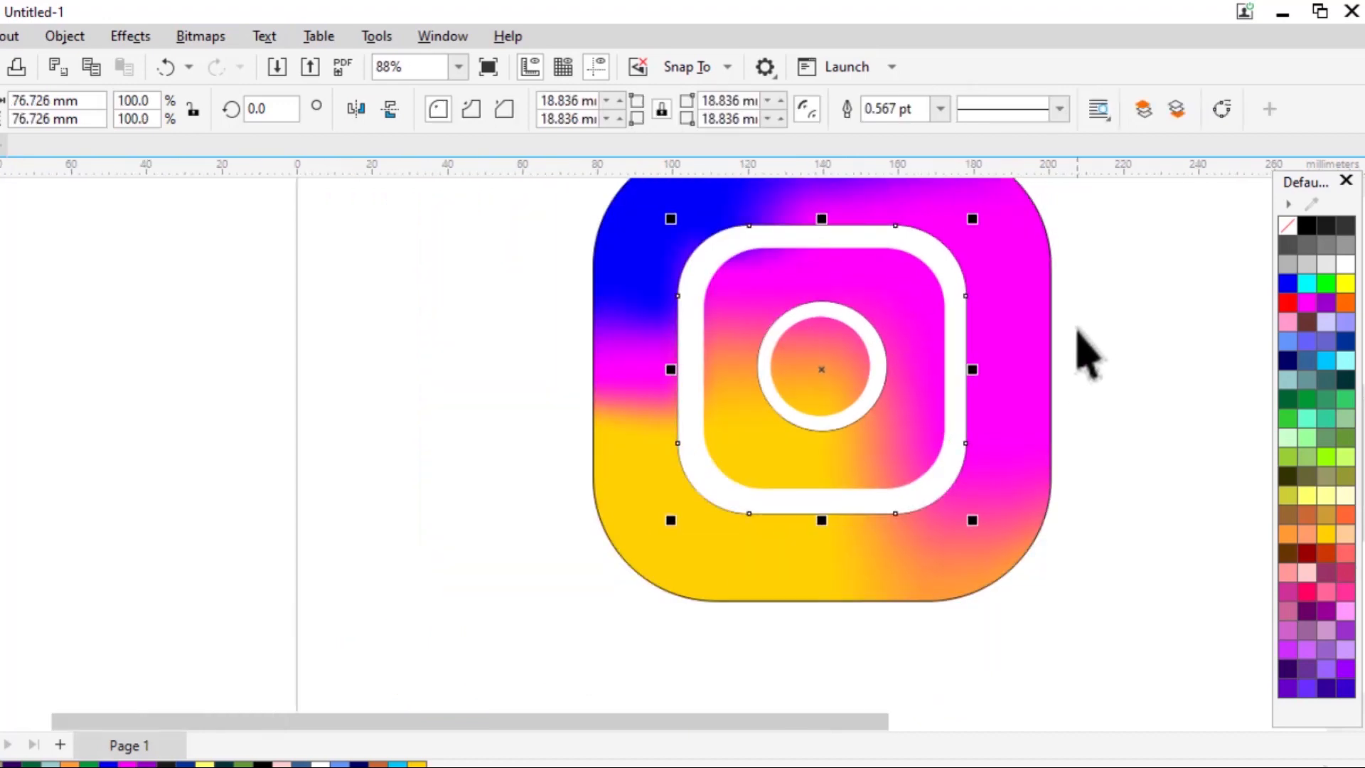
{"action": "scroll", "coordinate": [1078, 335], "scroll_direction": "down", "scroll_amount": 2}
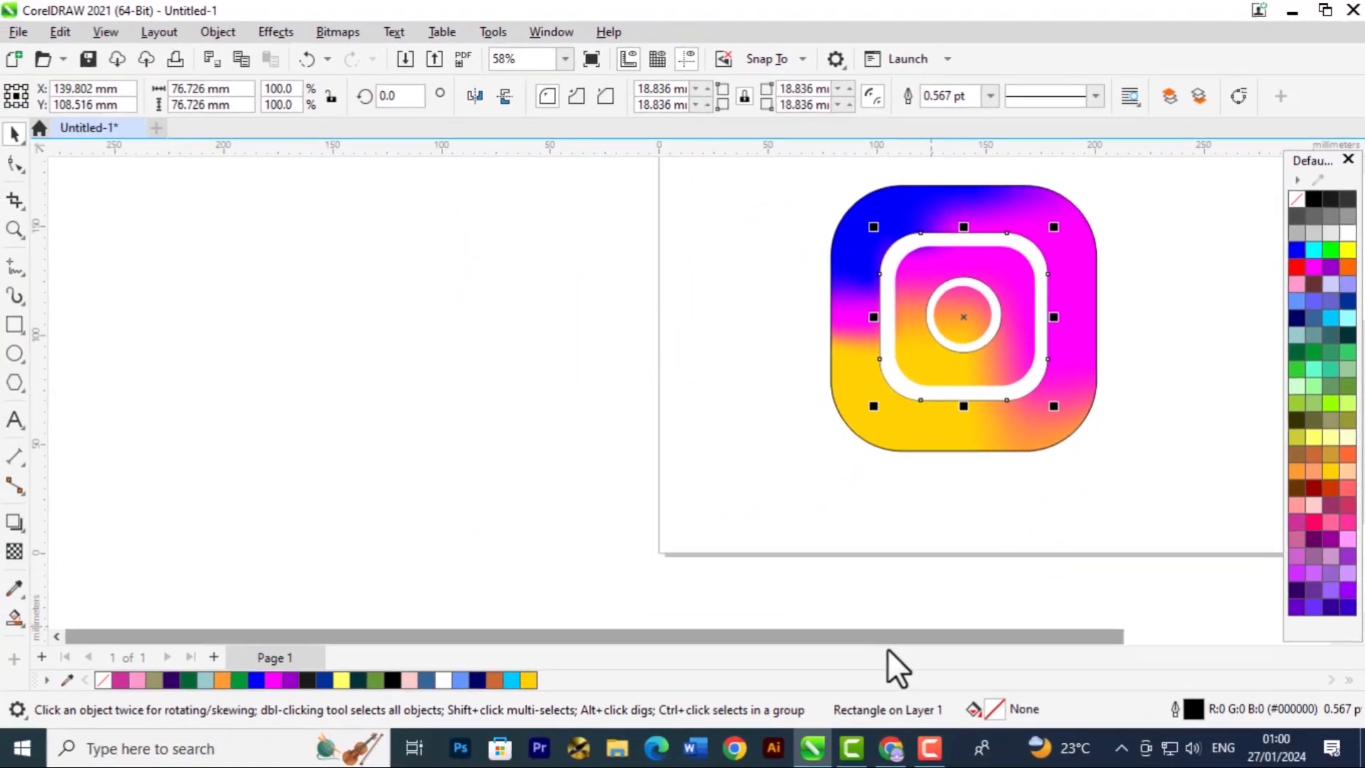
{"action": "left_click_drag", "start_coordinate": [885, 641], "coordinate": [913, 639]}
{"action": "scroll", "coordinate": [891, 566], "scroll_direction": "up", "scroll_amount": 1}
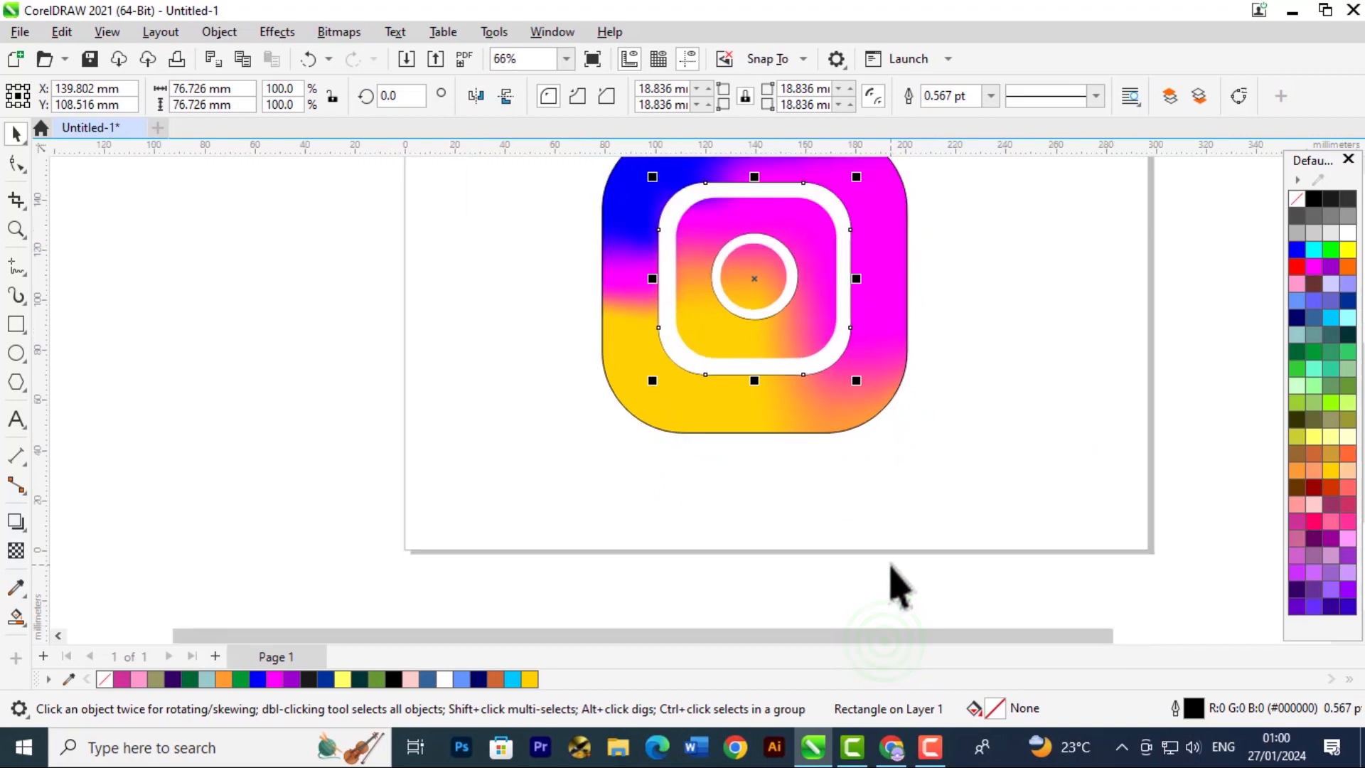
{"action": "scroll", "coordinate": [891, 576], "scroll_direction": "down", "scroll_amount": 2}
{"action": "left_click", "coordinate": [981, 457]}
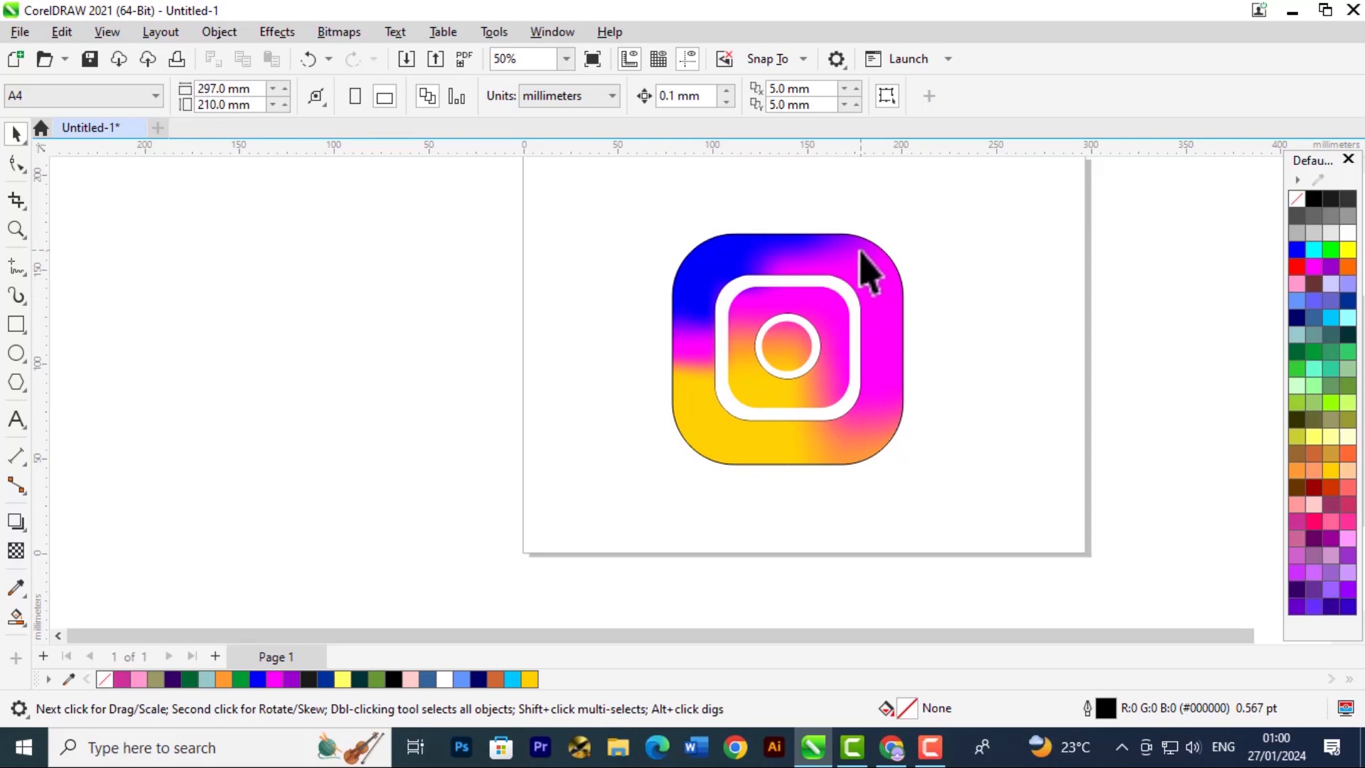
{"action": "left_click", "coordinate": [17, 355]}
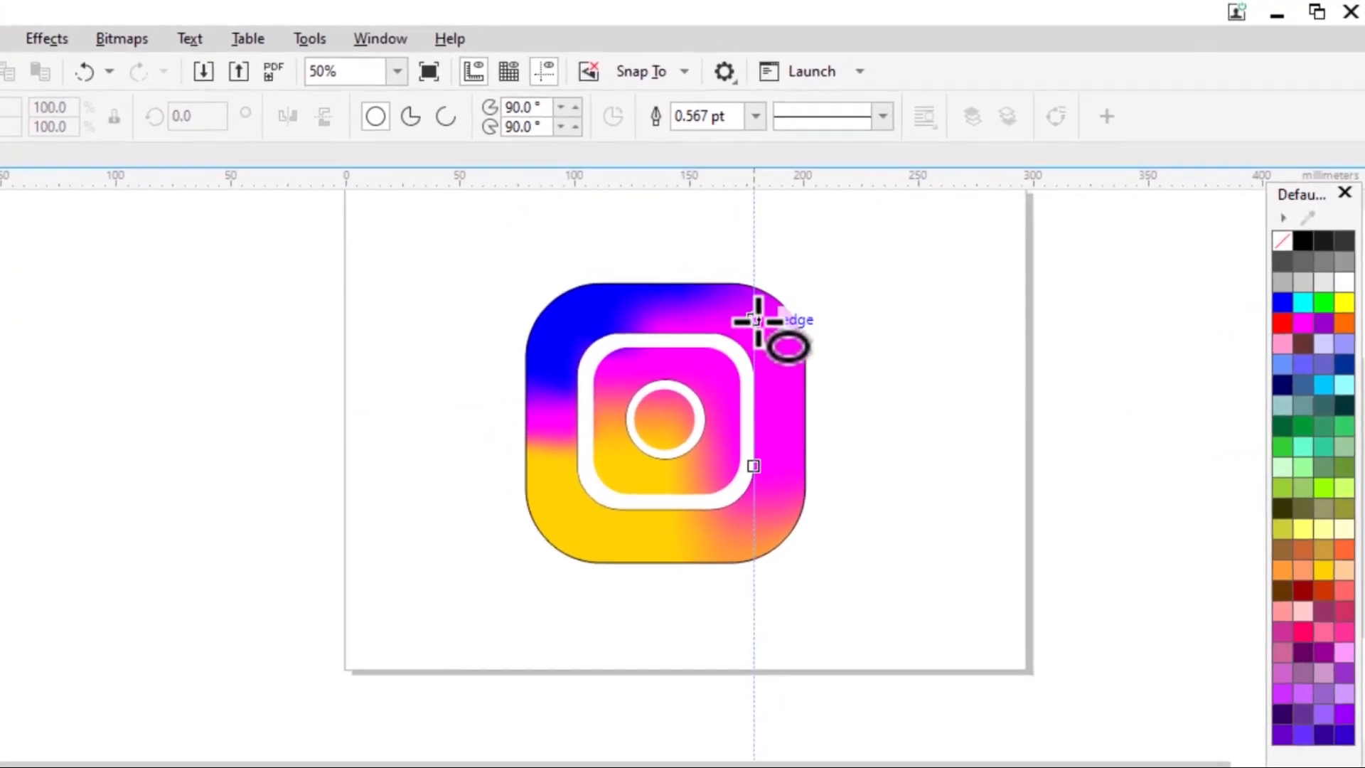
{"action": "left_click_drag", "start_coordinate": [855, 263], "coordinate": [856, 264]}
{"action": "mouse_move", "coordinate": [719, 334]}
{"action": "left_mouse_down"}
{"action": "mouse_move", "coordinate": [755, 361]}
{"action": "mouse_move", "coordinate": [732, 354]}
{"action": "mouse_move", "coordinate": [667, 396]}
{"action": "mouse_move", "coordinate": [705, 418]}
{"action": "mouse_move", "coordinate": [693, 404]}
{"action": "left_mouse_up"}
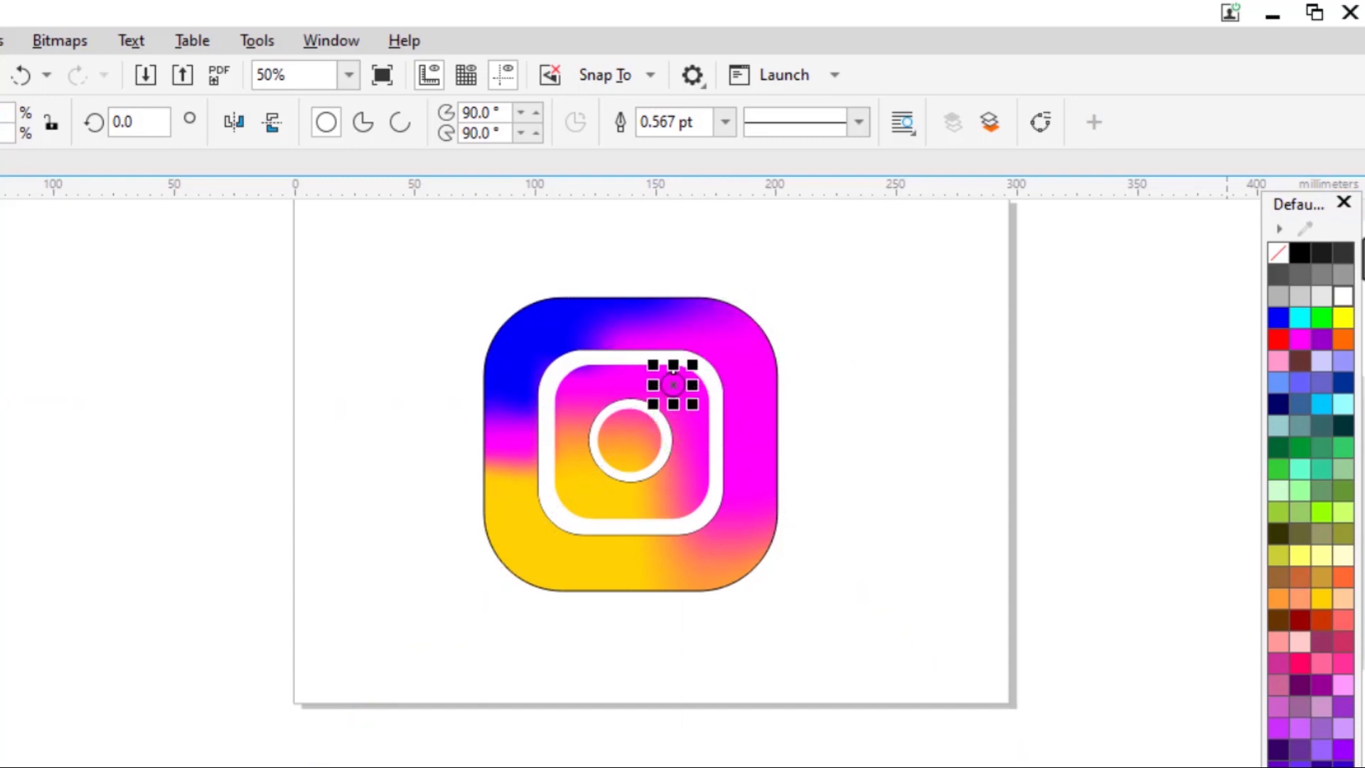
{"action": "left_click", "coordinate": [1344, 295]}
{"action": "left_click", "coordinate": [939, 495]}
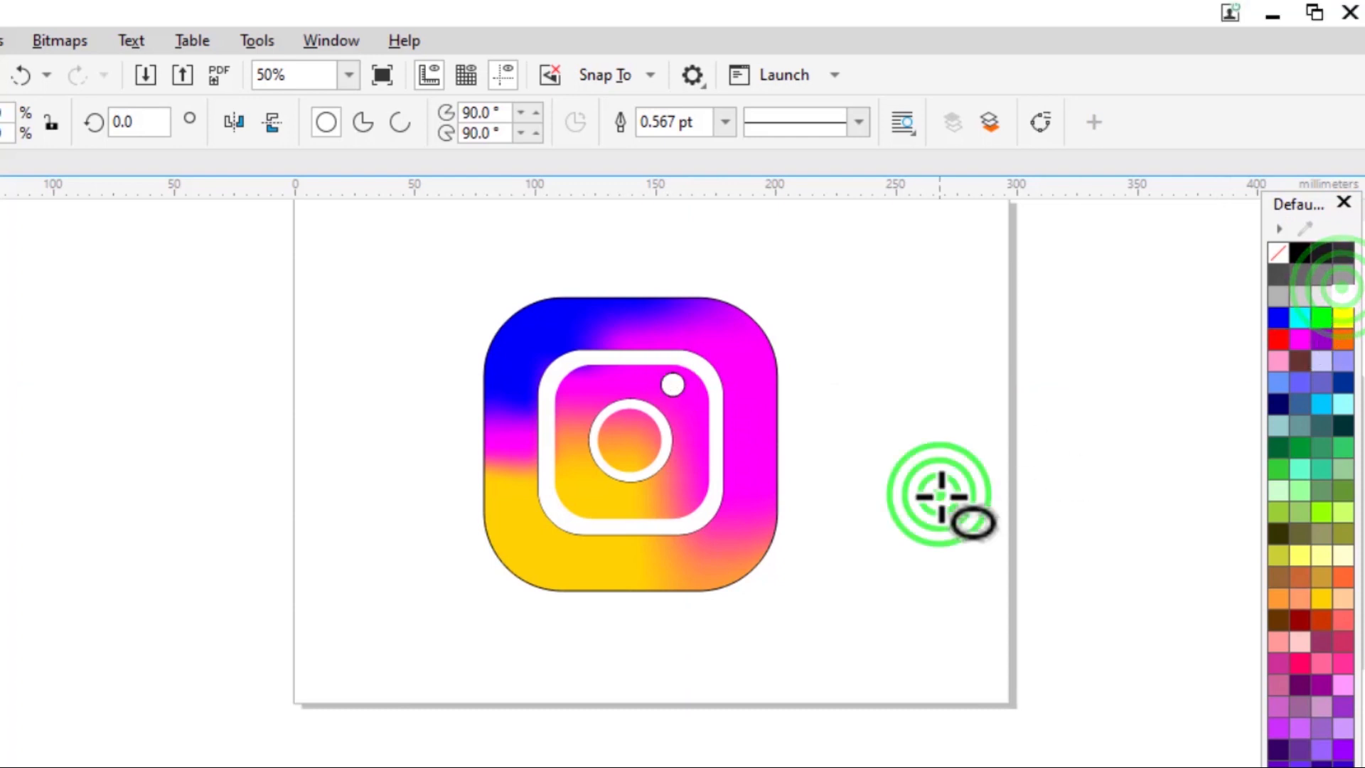